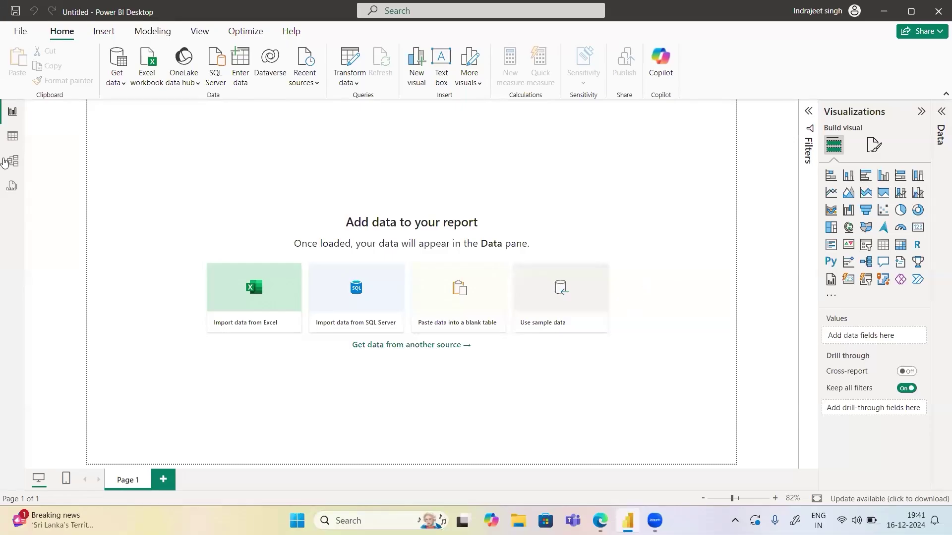
Glance at the table and model views, then return to the report view
left_click(13, 135)
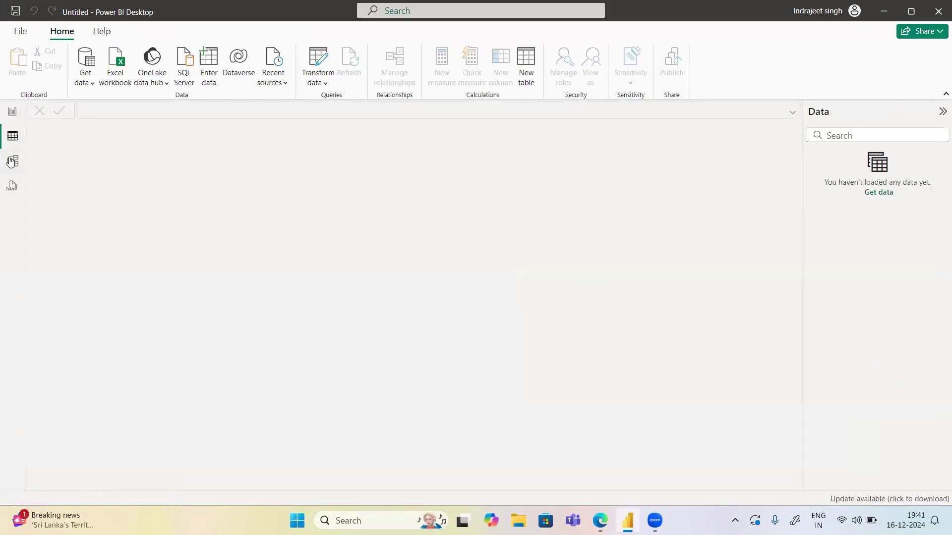
left_click(12, 160)
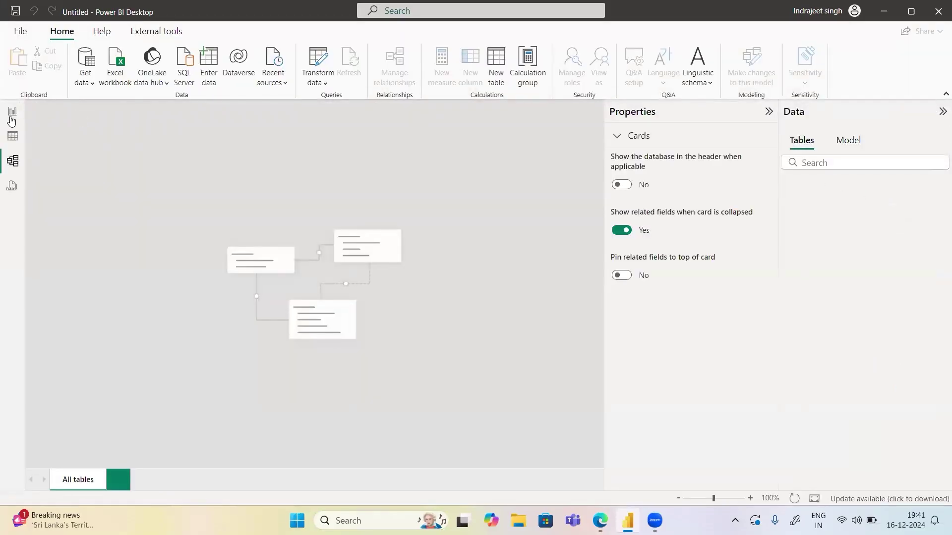
left_click(13, 112)
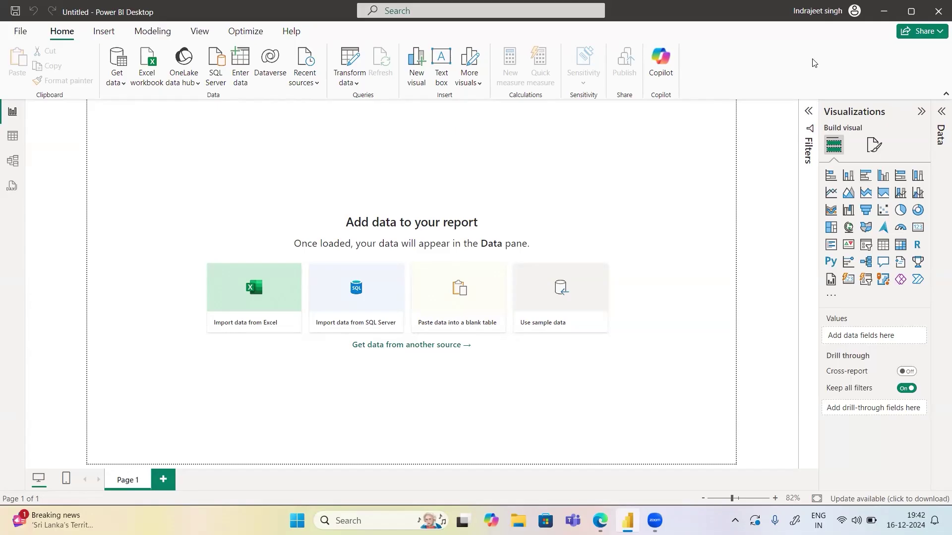
Choose Excel Workbook from the full Get data source list and connect
left_click(121, 85)
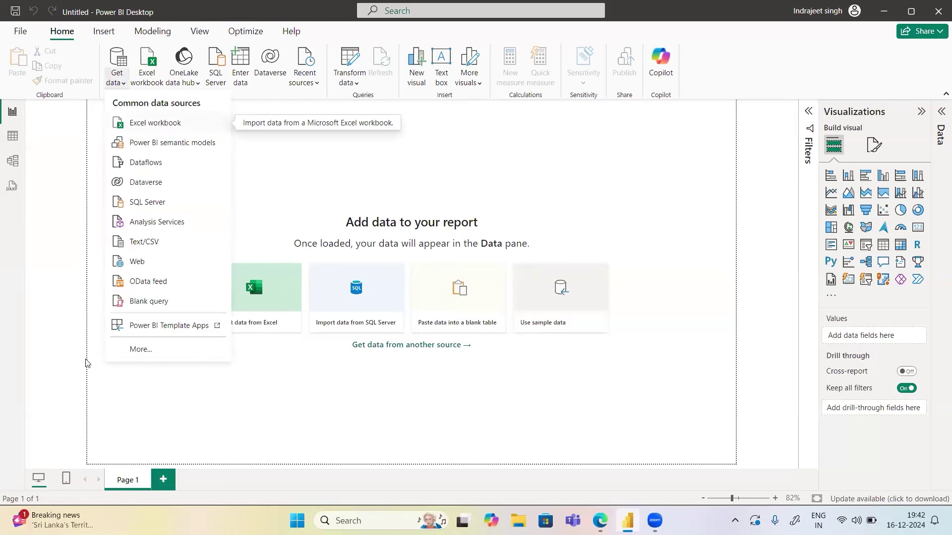
left_click(150, 353)
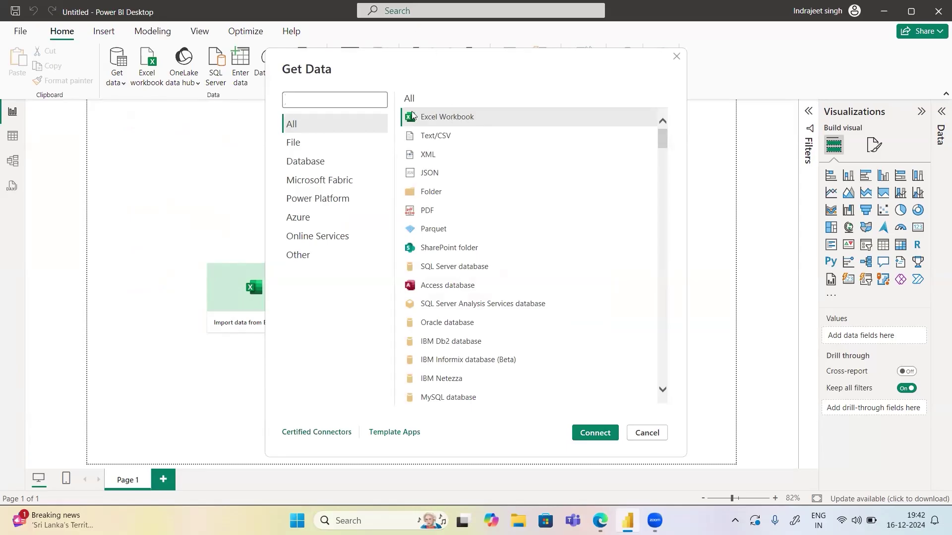
left_click(578, 422)
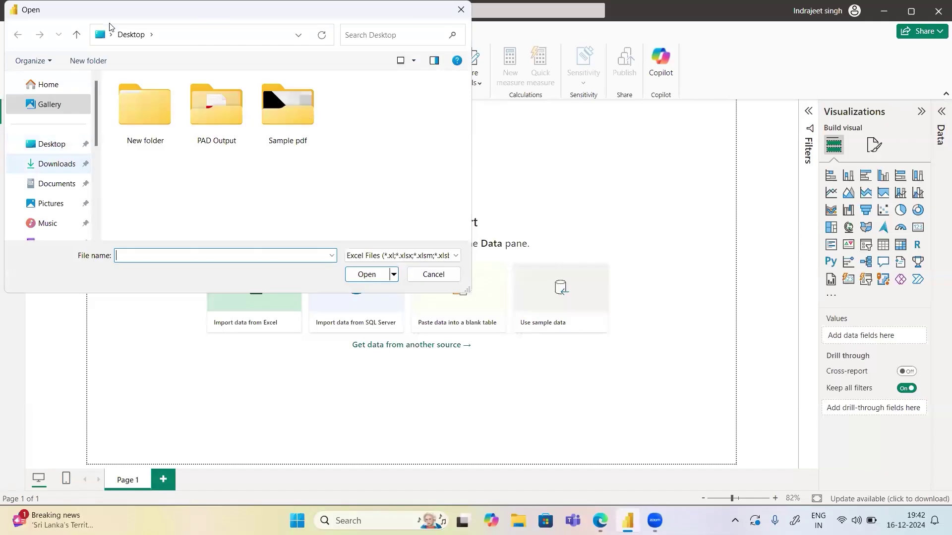
Open the Active Candidates MBS .xlsx workbook from the Downloads folder
left_click(55, 150)
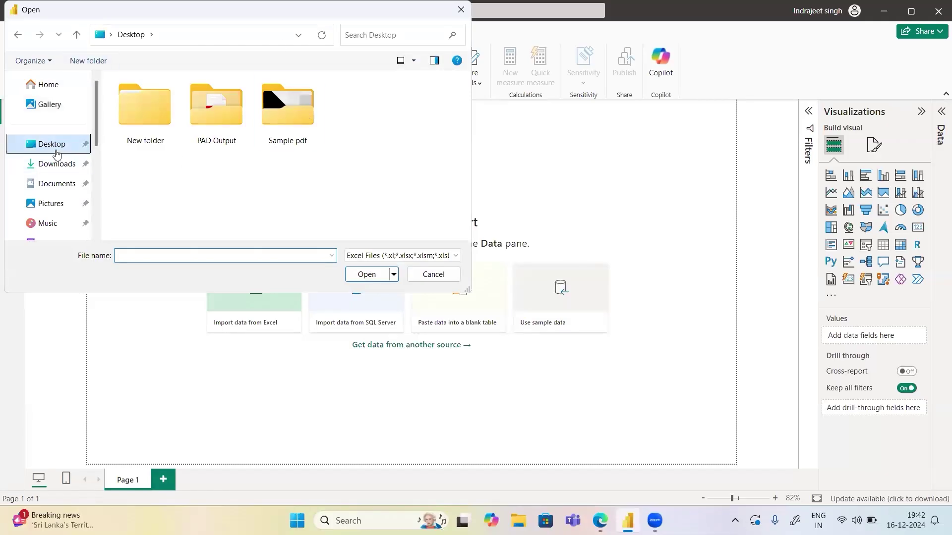
left_click(53, 167)
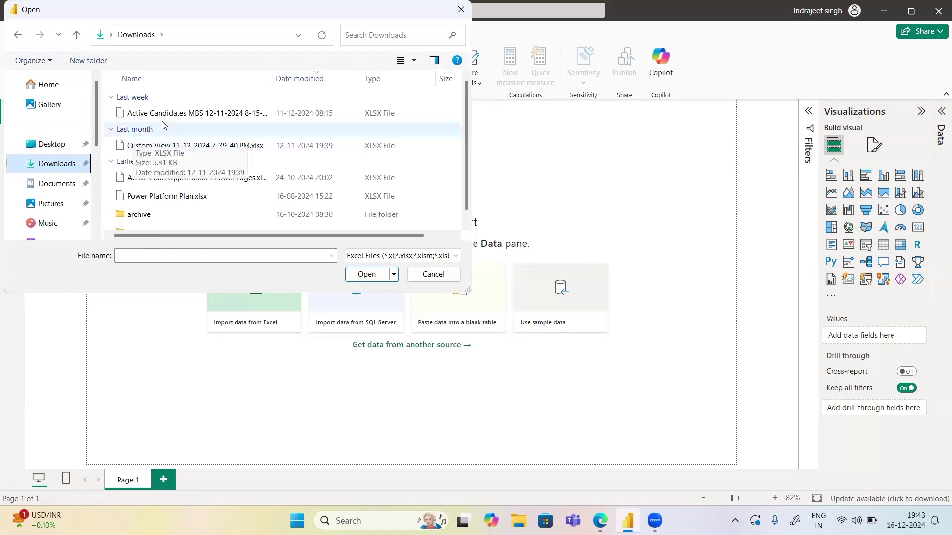
left_click(186, 115)
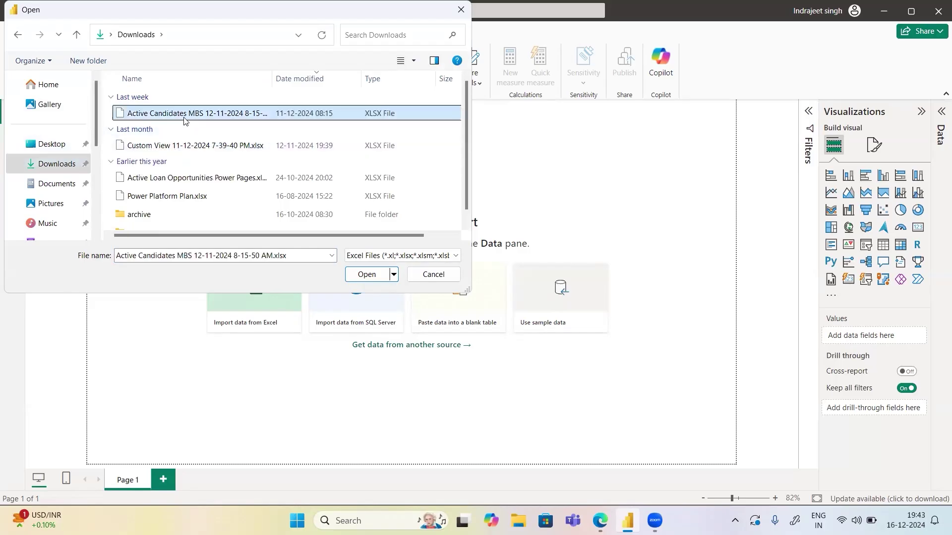
left_click(369, 277)
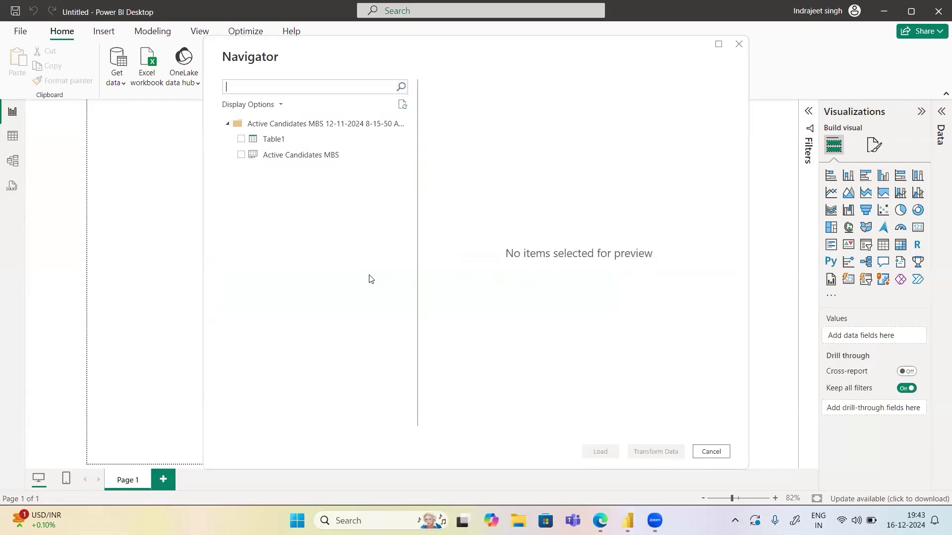
Preview the Active Candidates MBS sheet and Table1, then tick the Active Candidates MBS sheet
left_click(264, 157)
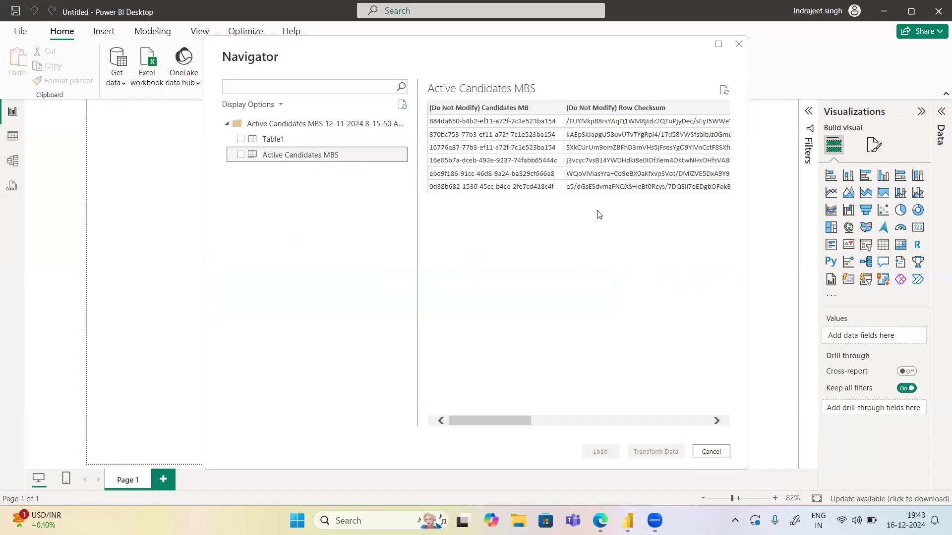
left_click(264, 140)
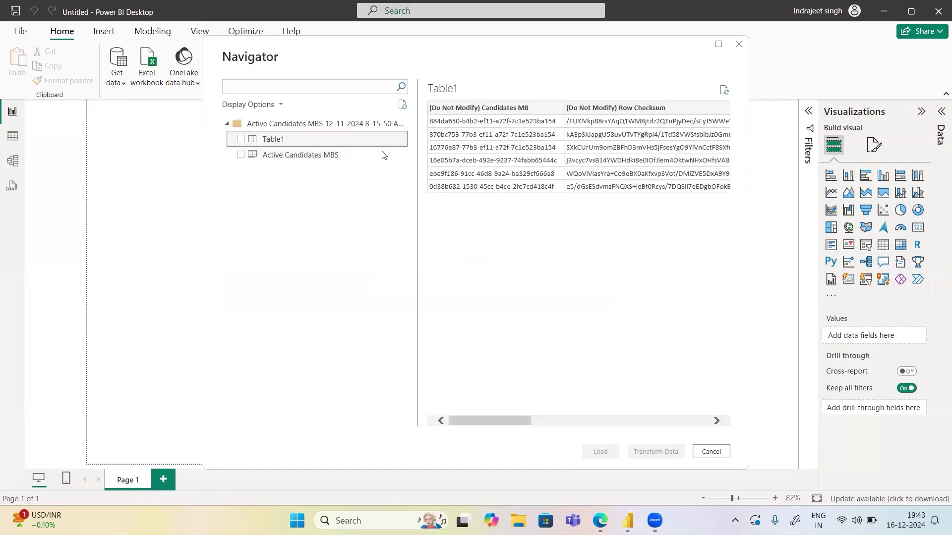
left_click(240, 154)
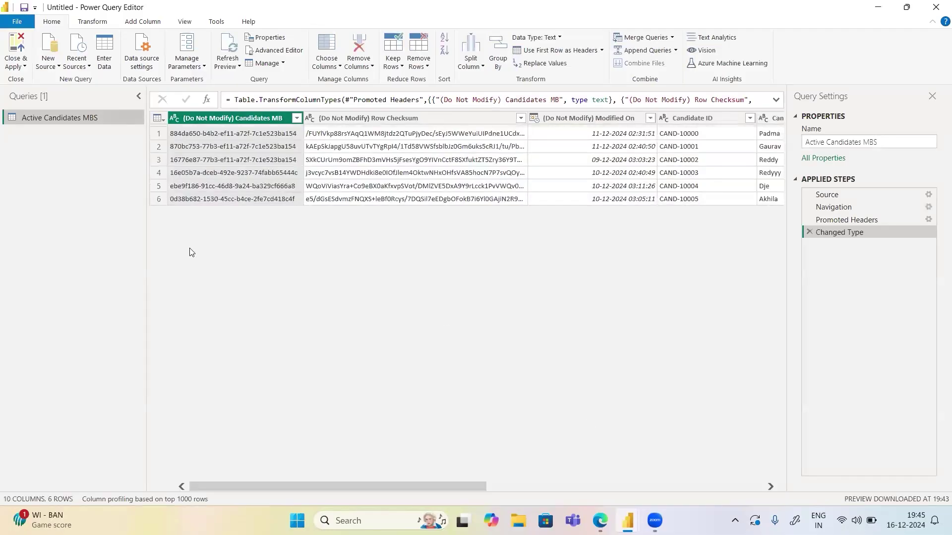
Rename the first column from '(Do Not Modify) Candidates MB' to 'Candidates MB'
left_click_drag(279, 485, 513, 496)
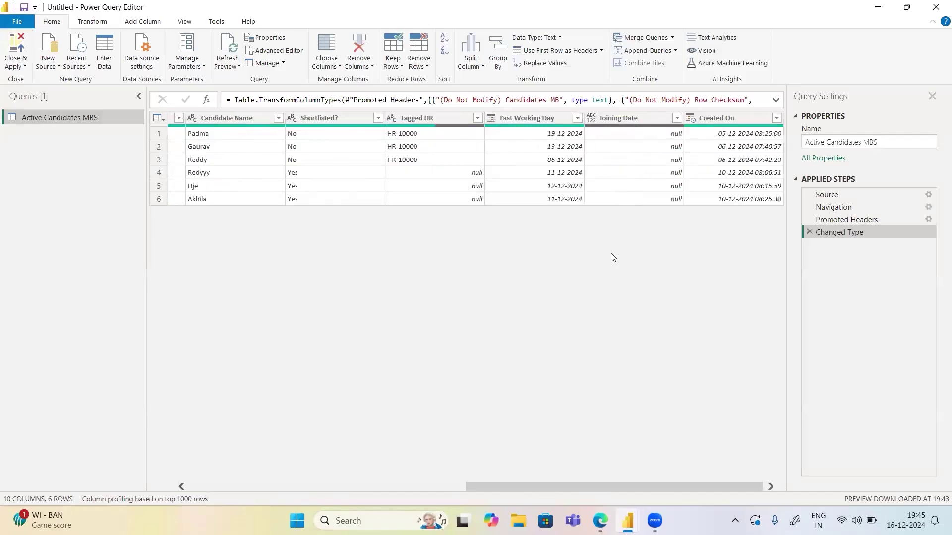
left_click_drag(677, 483, 326, 487)
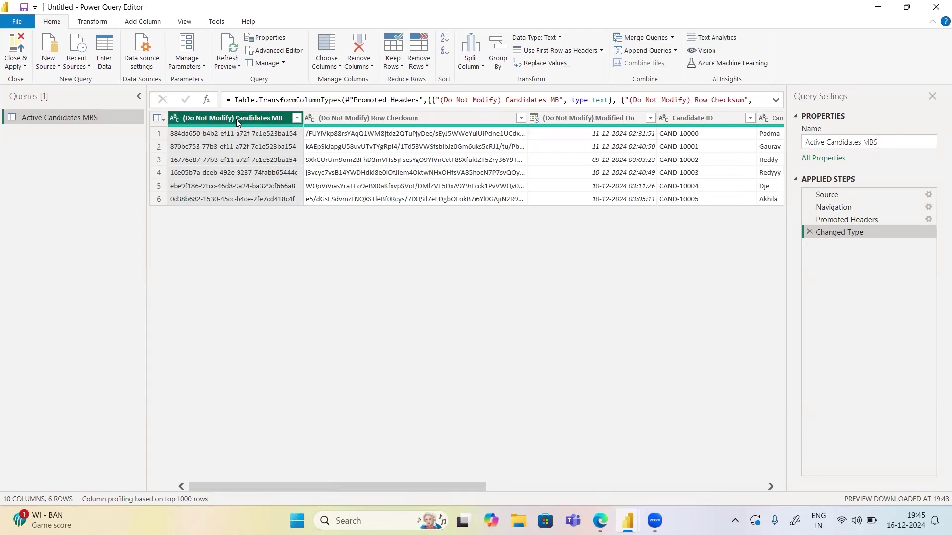
right_click(237, 122)
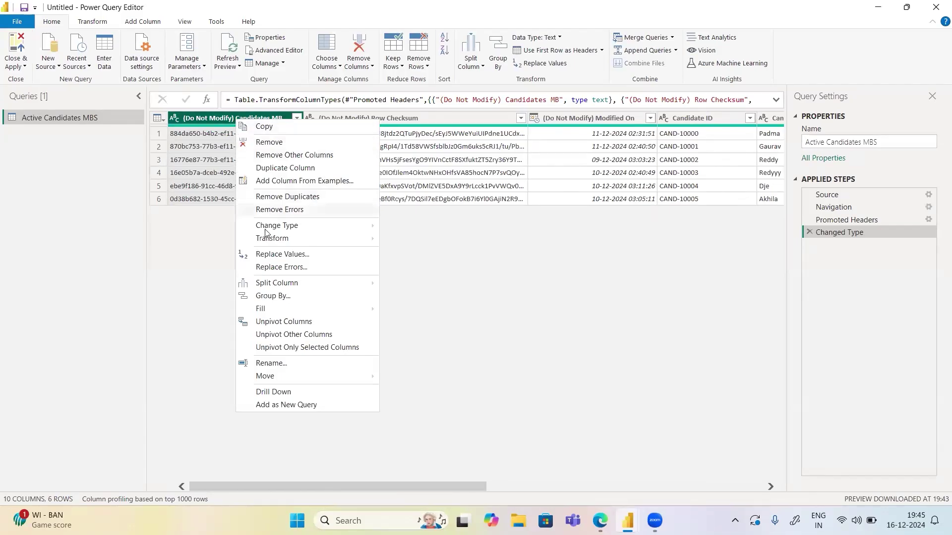
left_click(271, 363)
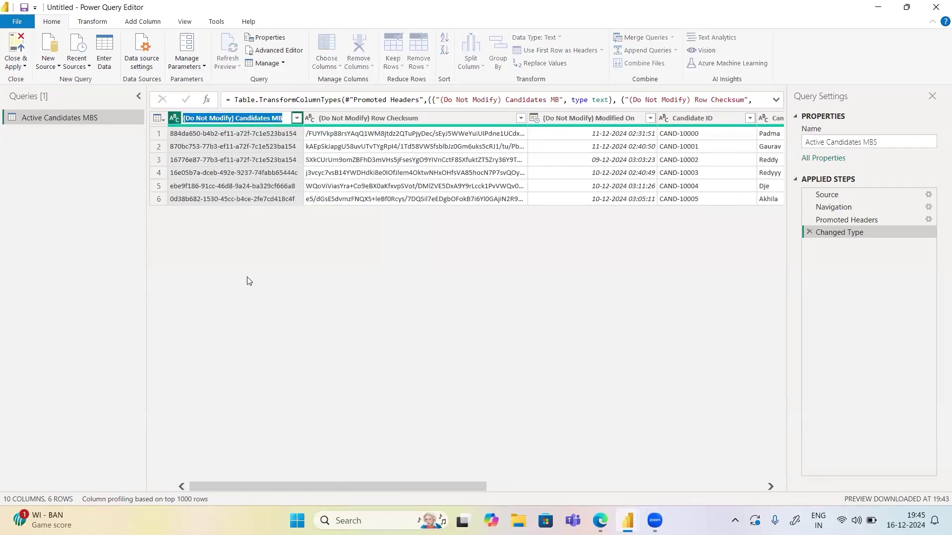
left_click(235, 118)
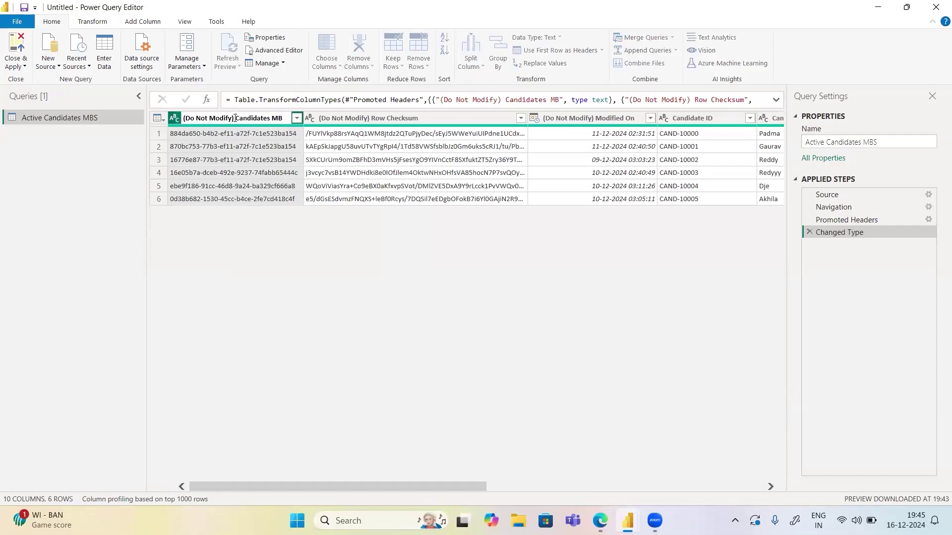
key("shift+Home")
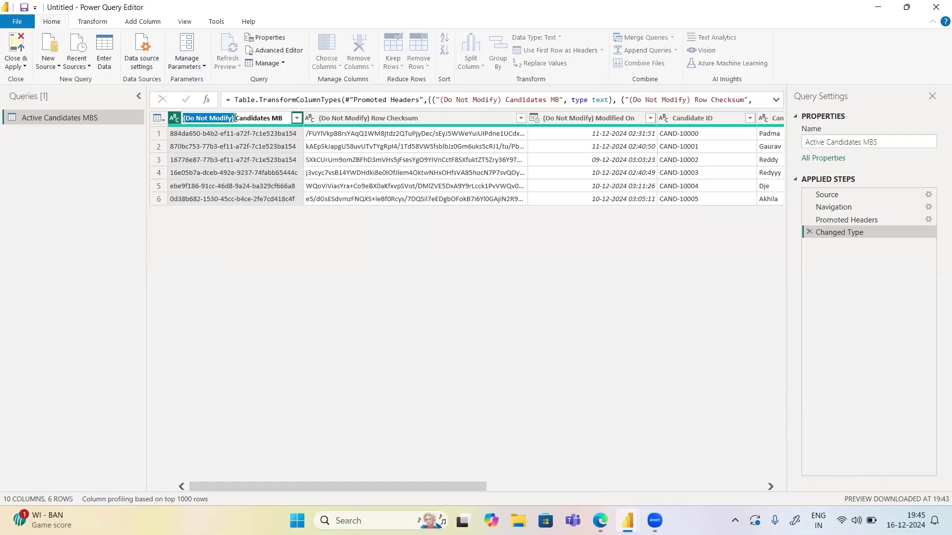
key("BackSpace")
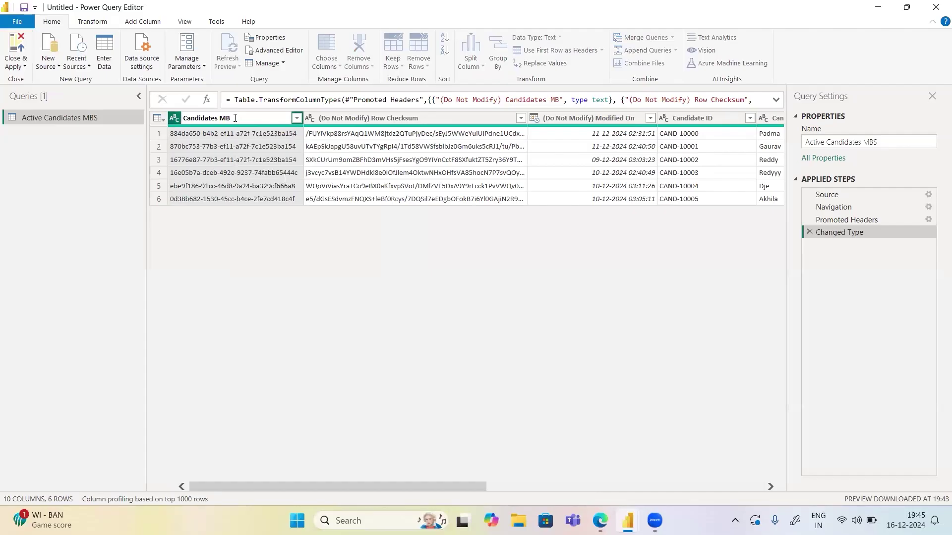
key("Return")
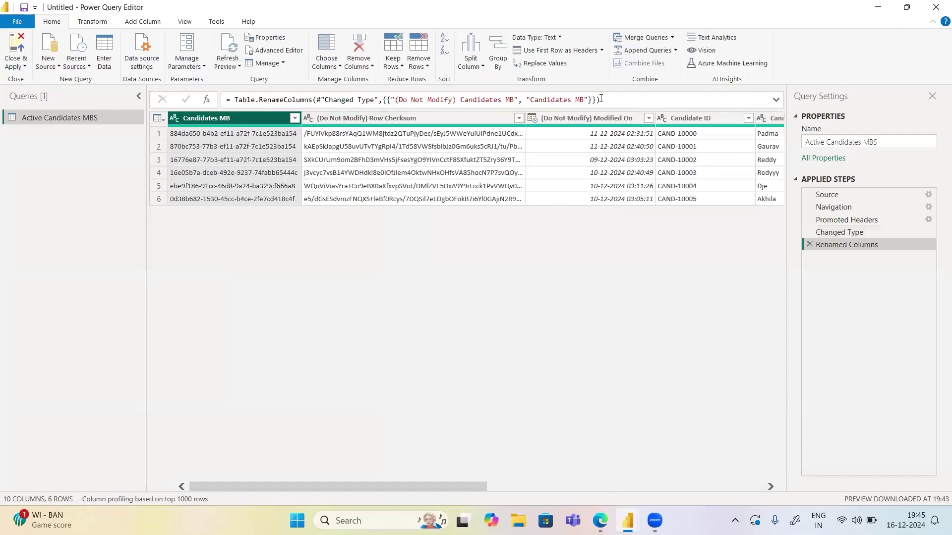
Rename the '(Do Not Modify) Row Checksum' column to 'Row Checksum'
left_click_drag(602, 100, 233, 100)
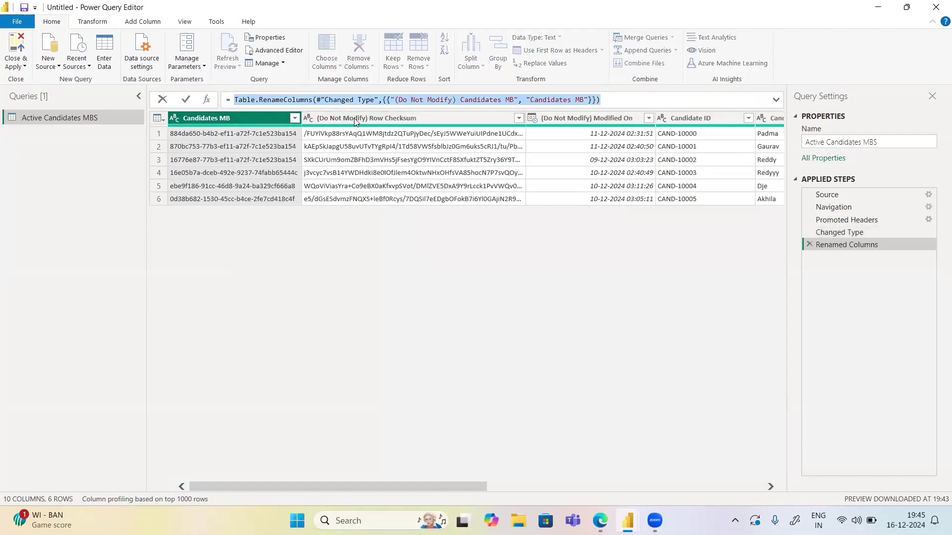
key("Escape")
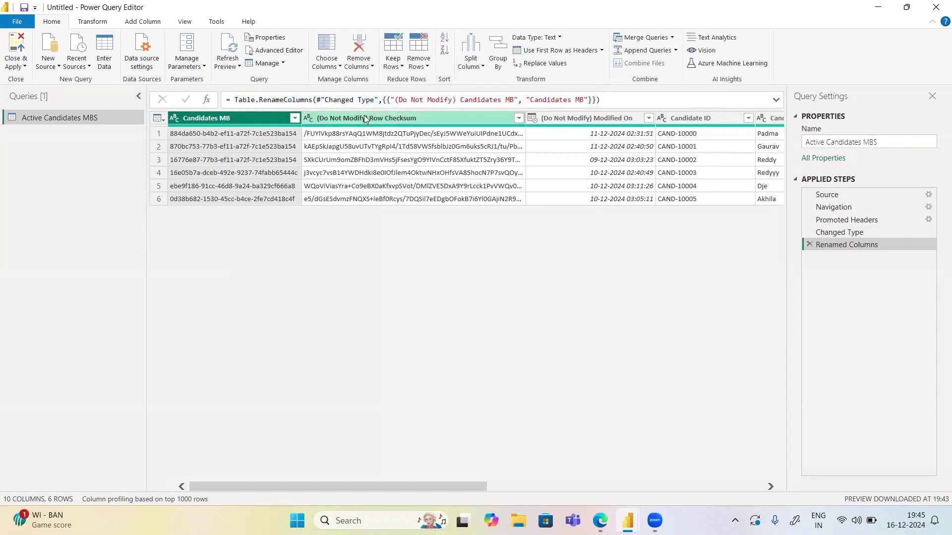
left_click(367, 119)
double_click(370, 118)
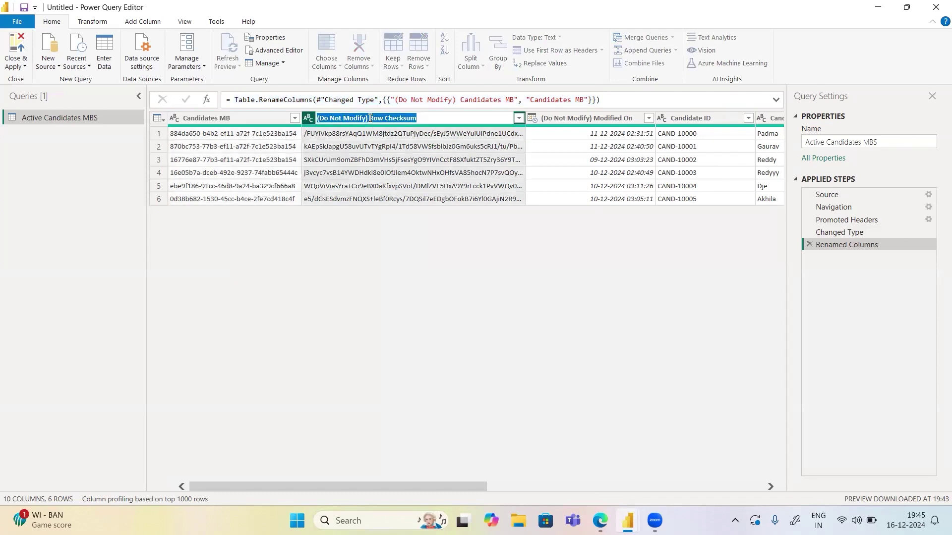
left_click(370, 118)
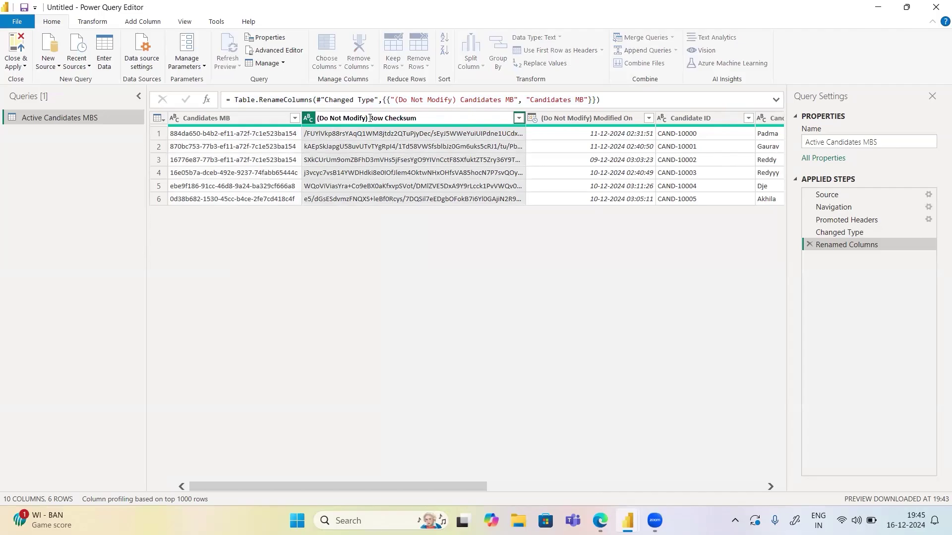
key("shift+Home")
key("BackSpace")
key("Return")
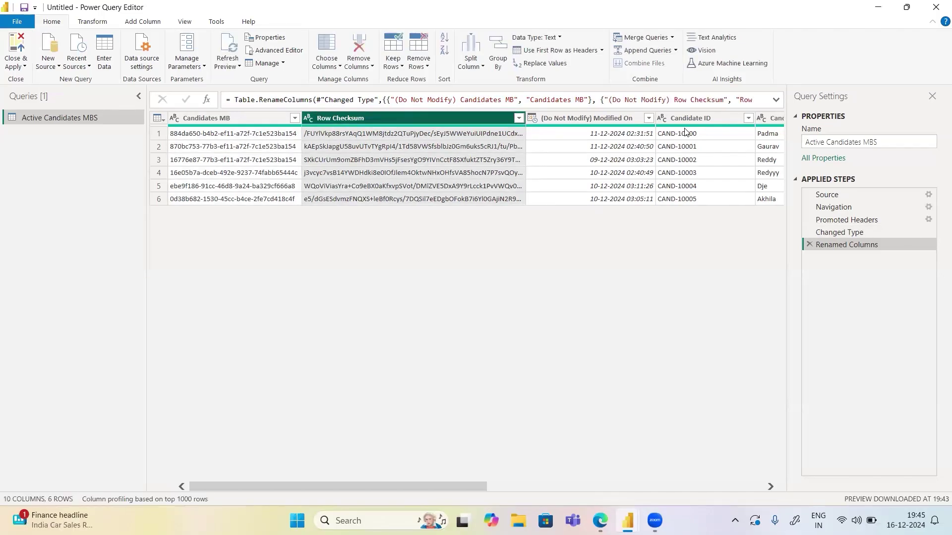
Rename the '(Do Not Modify) Modified On' column to 'Modified On'
left_click(599, 119)
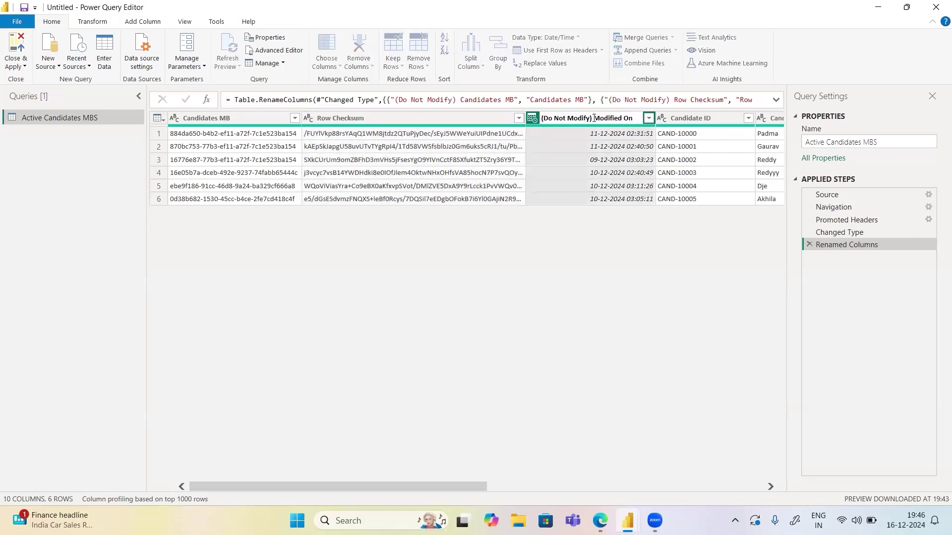
key("shift+Home")
key("BackSpace")
key("Return")
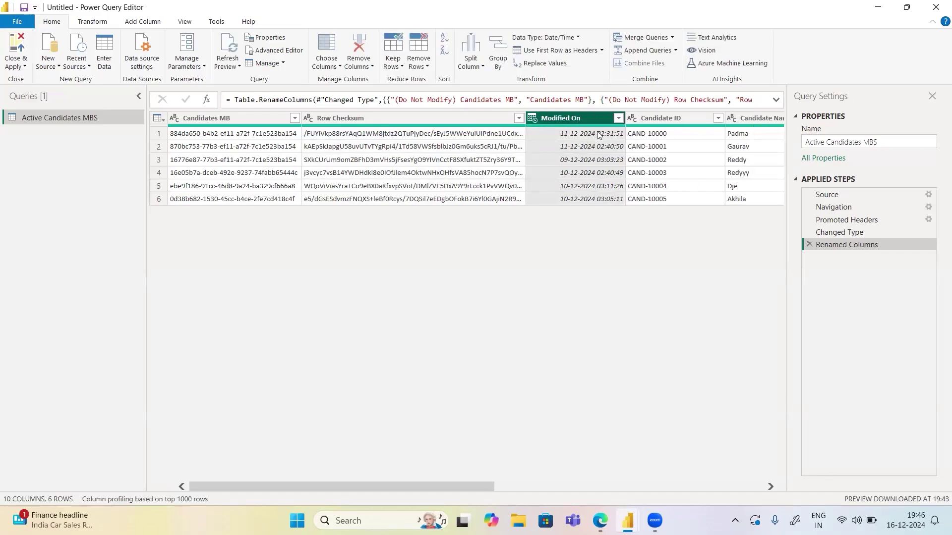
Change the Modified On column's type from Date/Time to Date
left_click(618, 119)
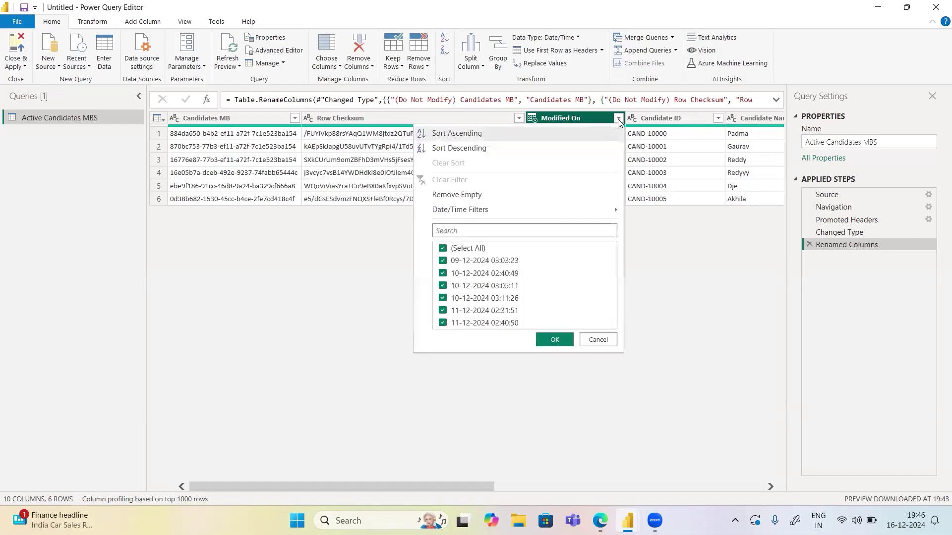
right_click(580, 120)
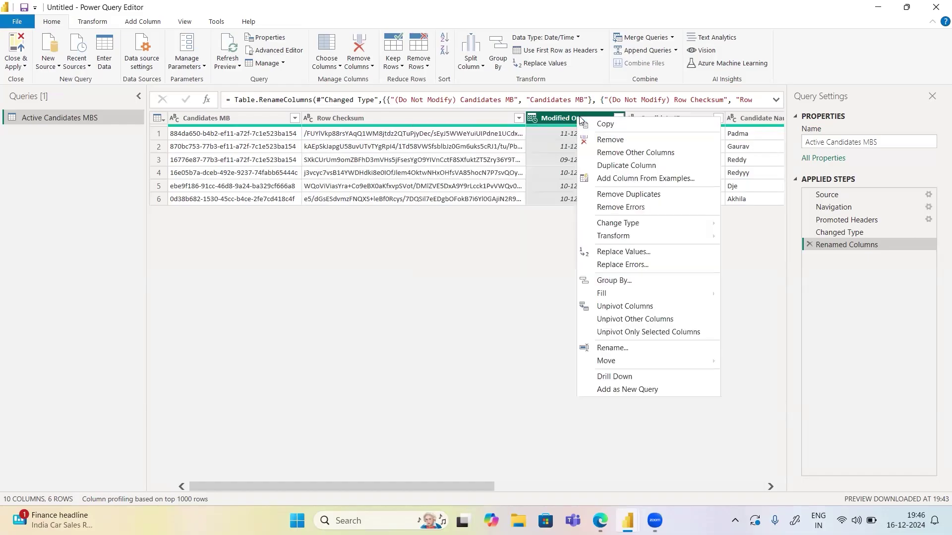
mouse_move(617, 225)
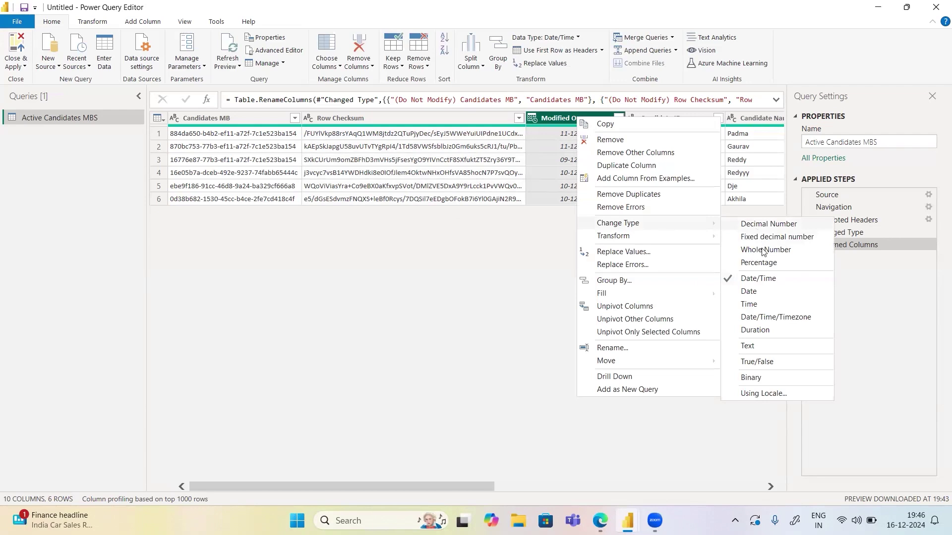
left_click(751, 292)
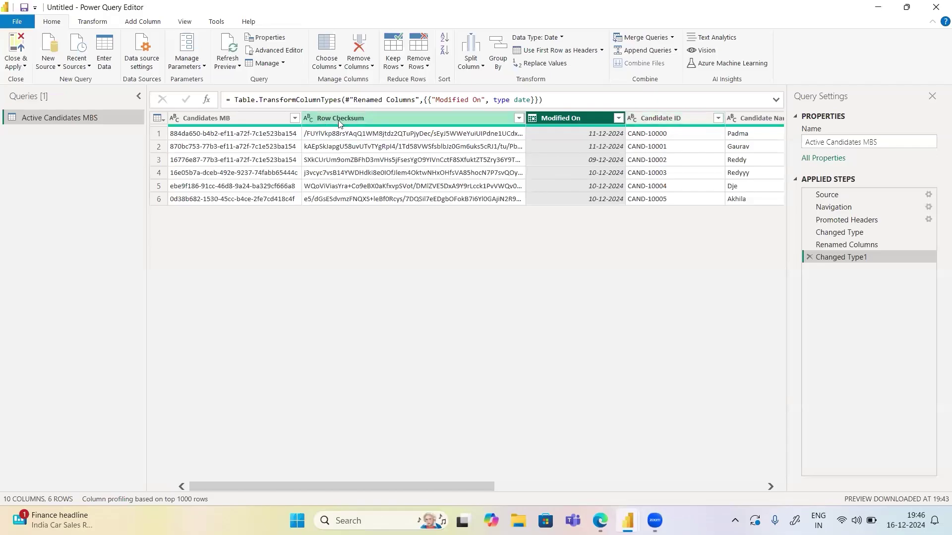
left_click(519, 119)
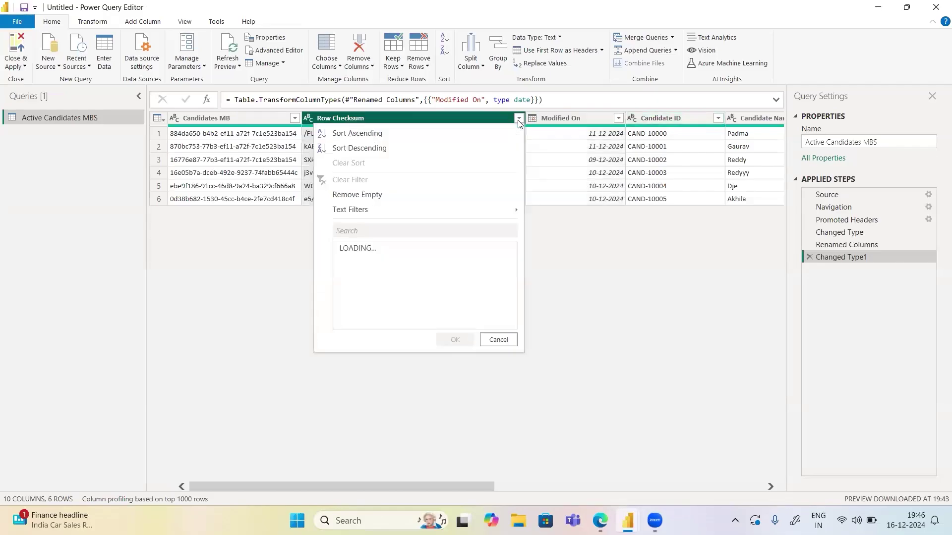
left_click(462, 118)
right_click(462, 117)
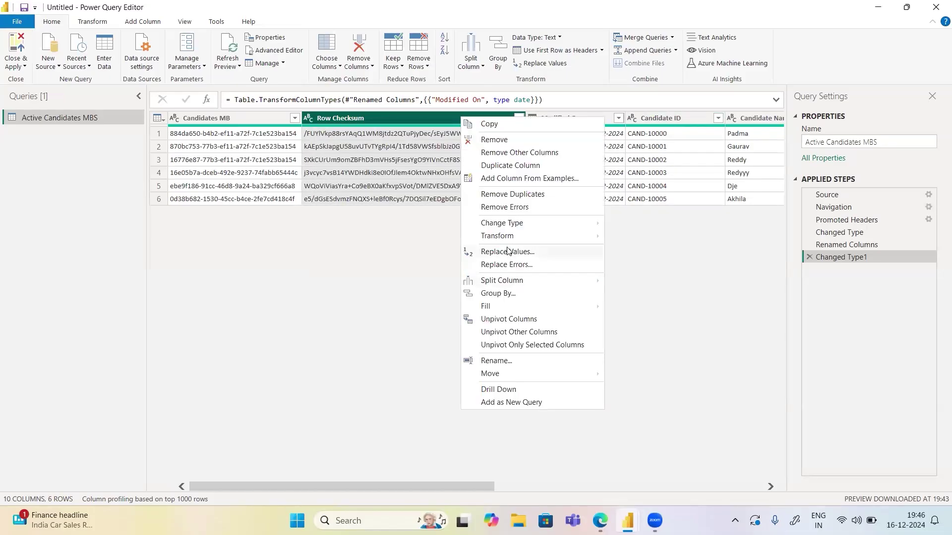
mouse_move(503, 226)
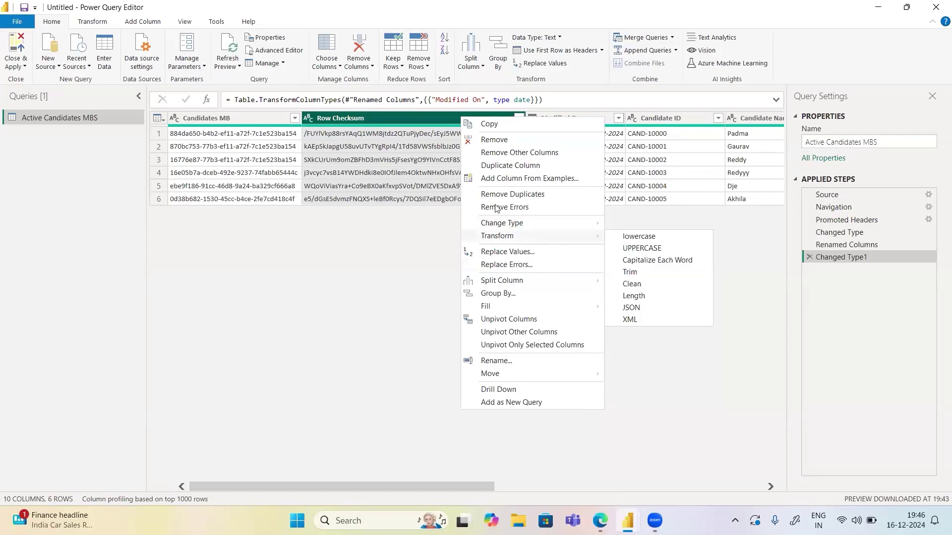
left_click(633, 250)
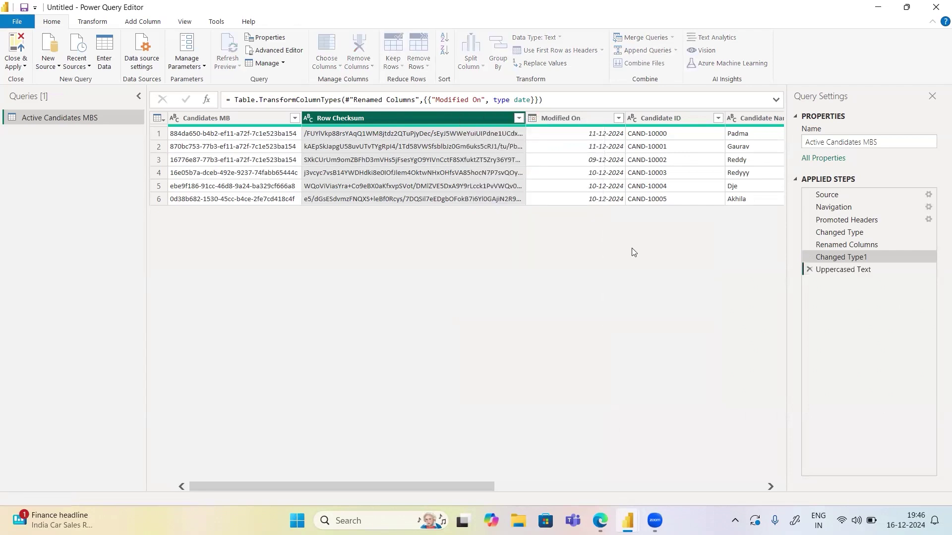
left_click(518, 118)
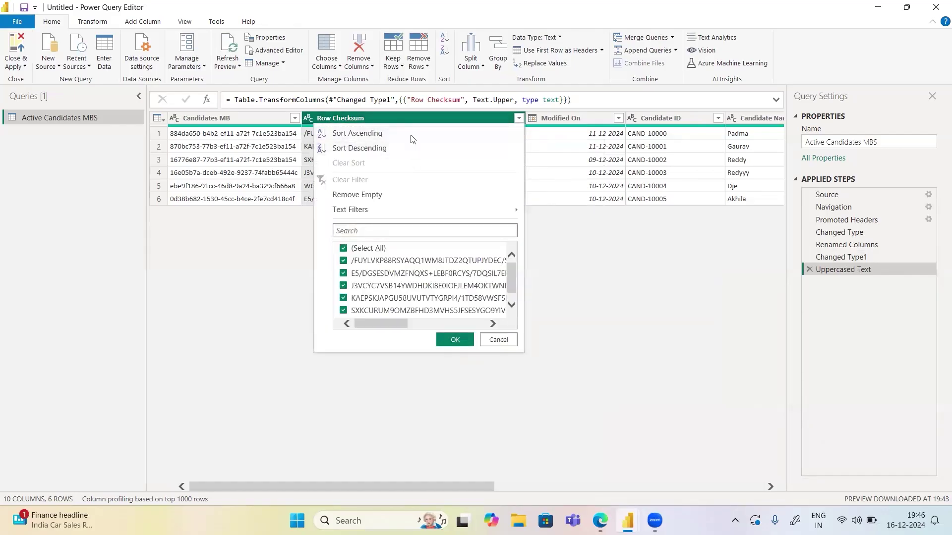
right_click(404, 123)
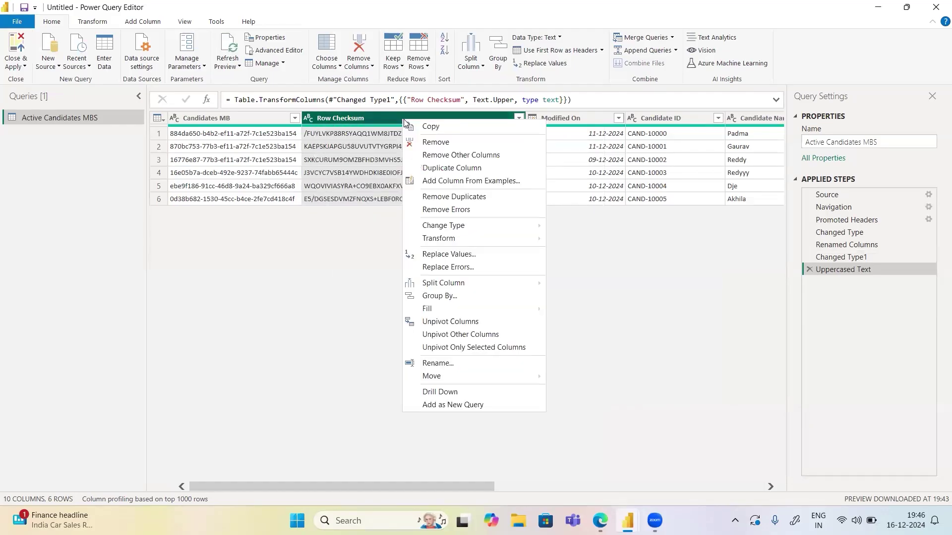
mouse_move(454, 241)
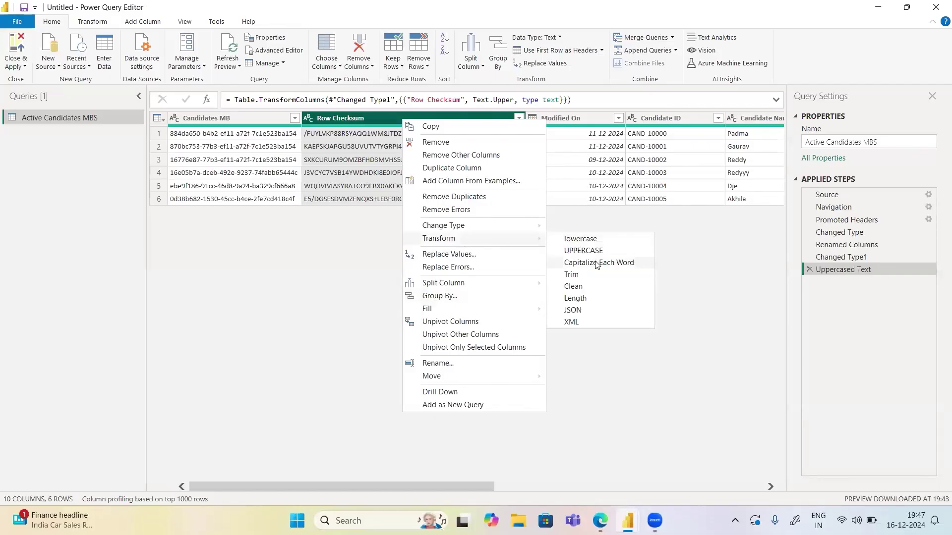
left_click(569, 299)
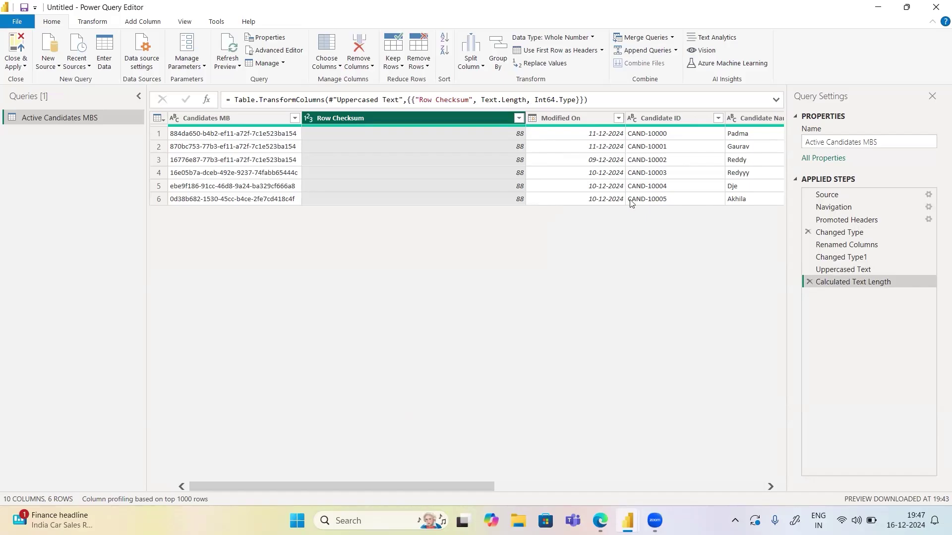
left_click(809, 281)
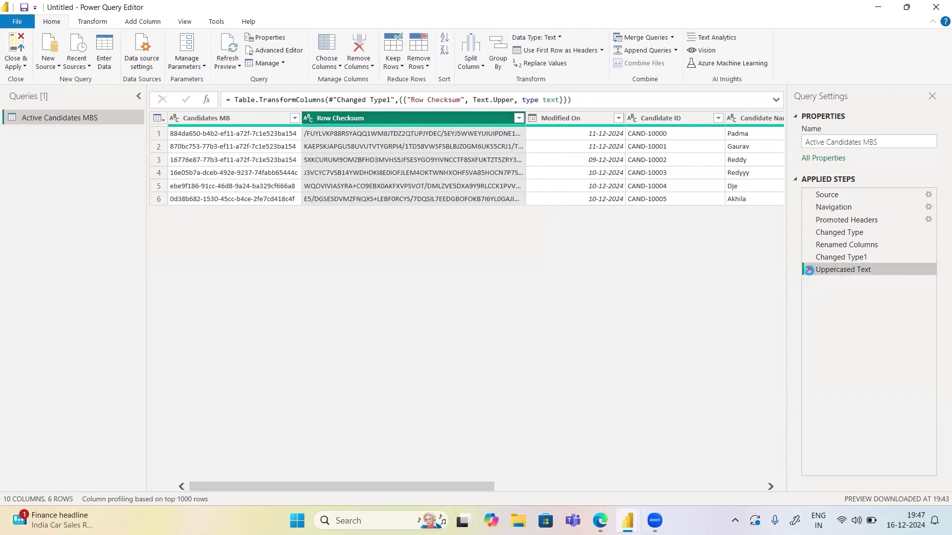
left_click(809, 269)
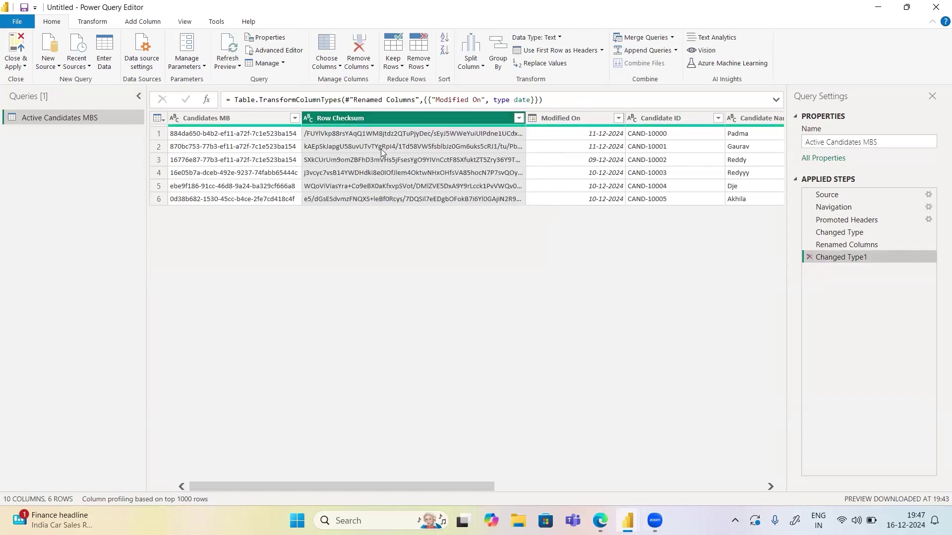
left_click(274, 51)
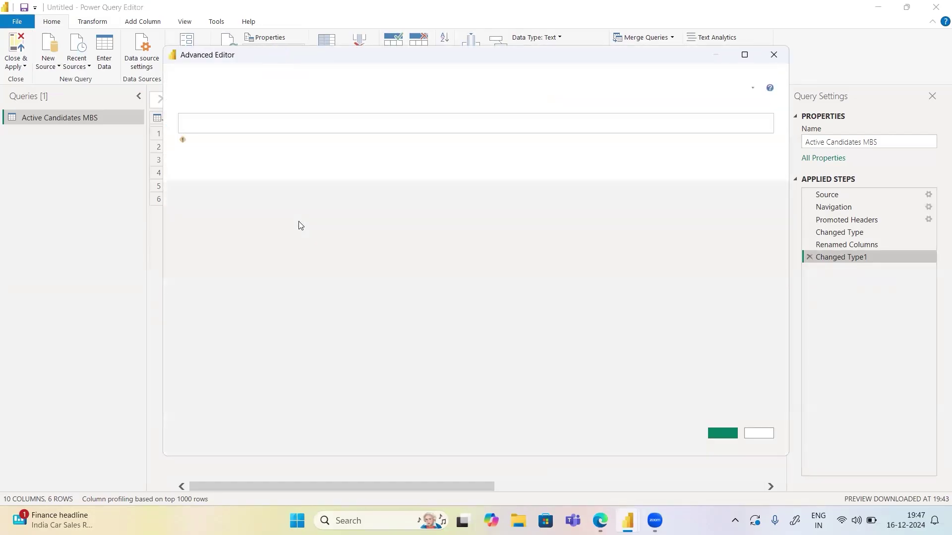
key("ctrl+a")
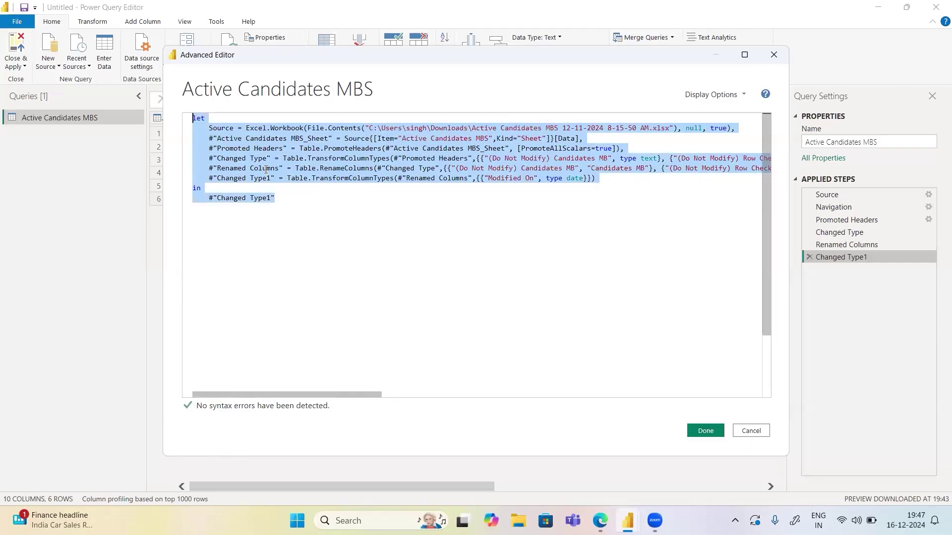
left_click(266, 169)
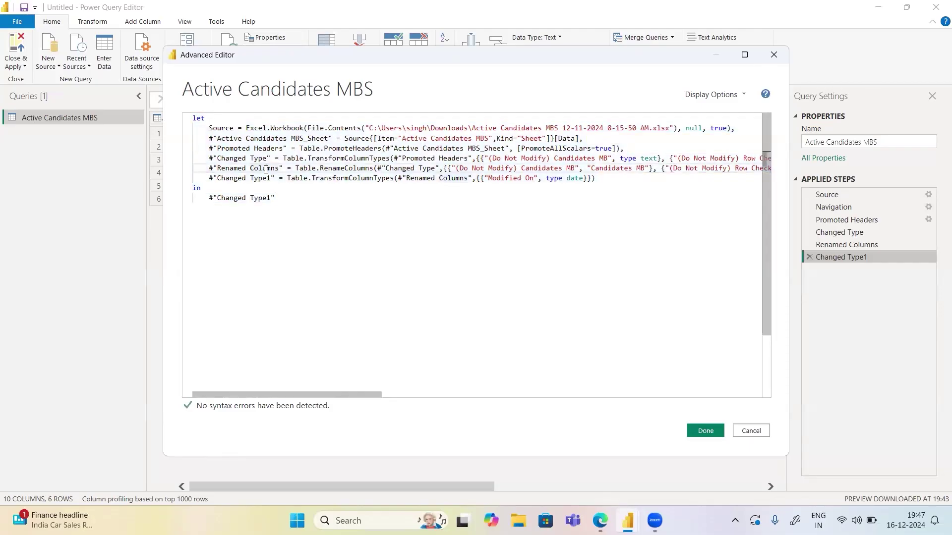
left_click_drag(287, 148, 210, 147)
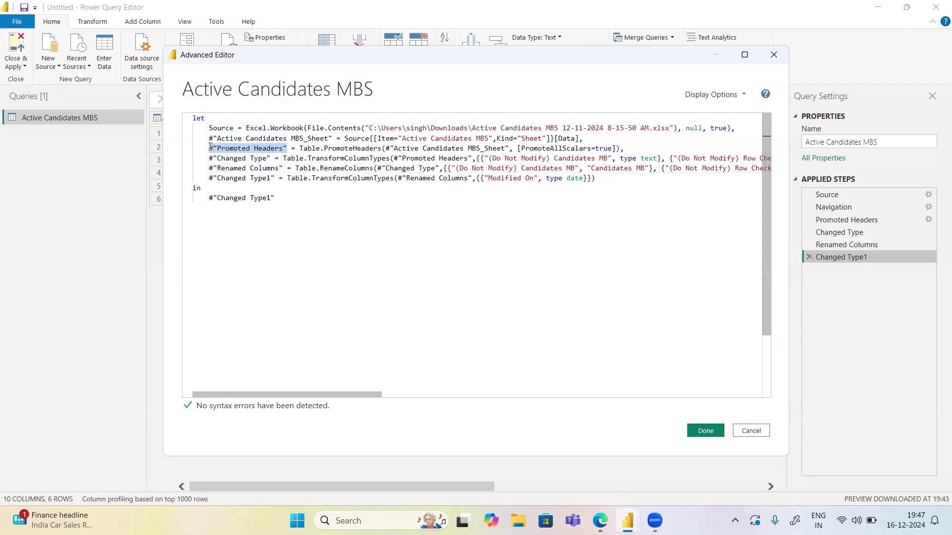
left_click_drag(210, 147, 208, 148)
left_click_drag(271, 159, 209, 158)
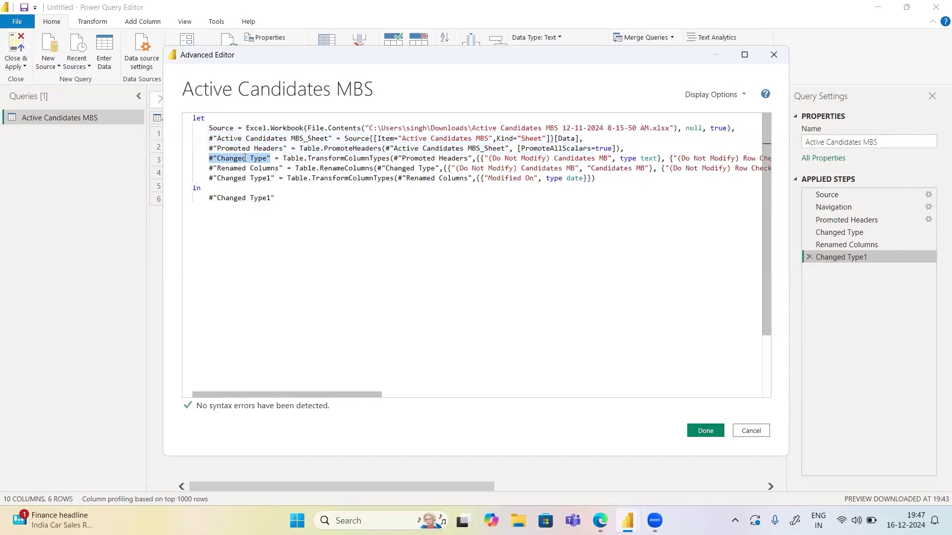
mouse_move(459, 159)
left_click_drag(471, 160, 395, 160)
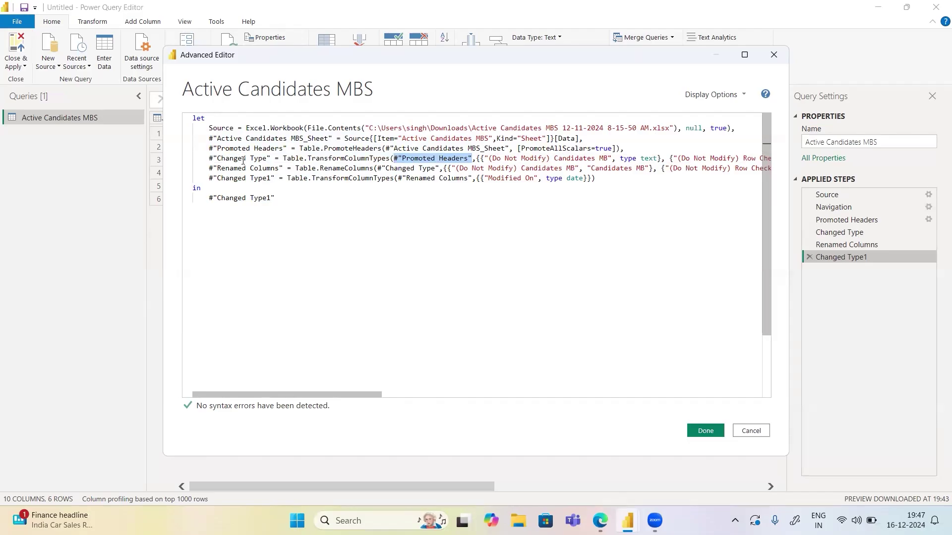
left_click(439, 169)
left_click_drag(440, 169, 377, 169)
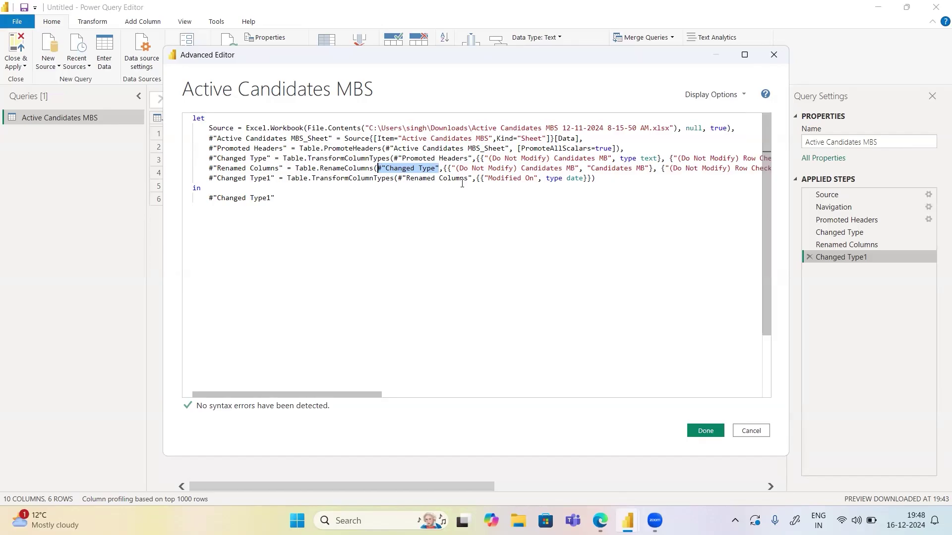
left_click_drag(472, 179, 400, 179)
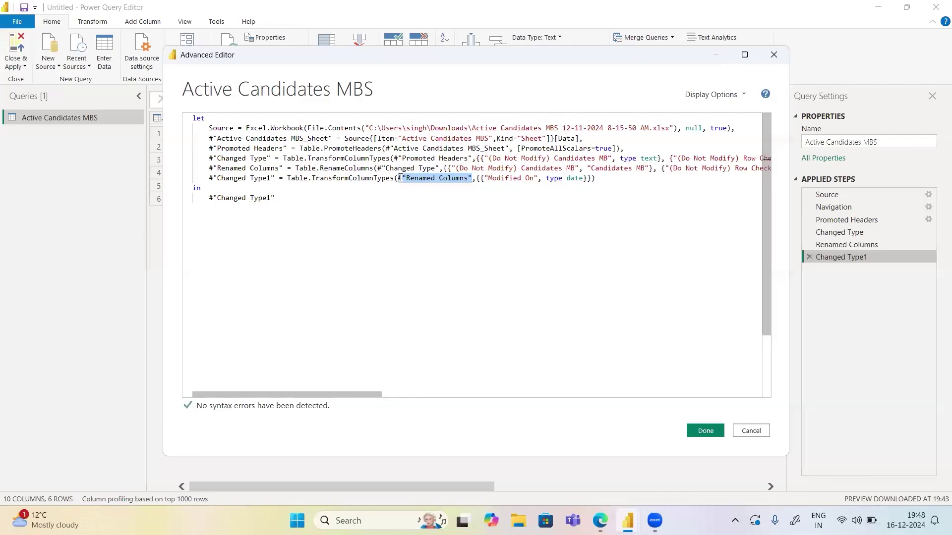
left_click_drag(207, 150, 281, 203)
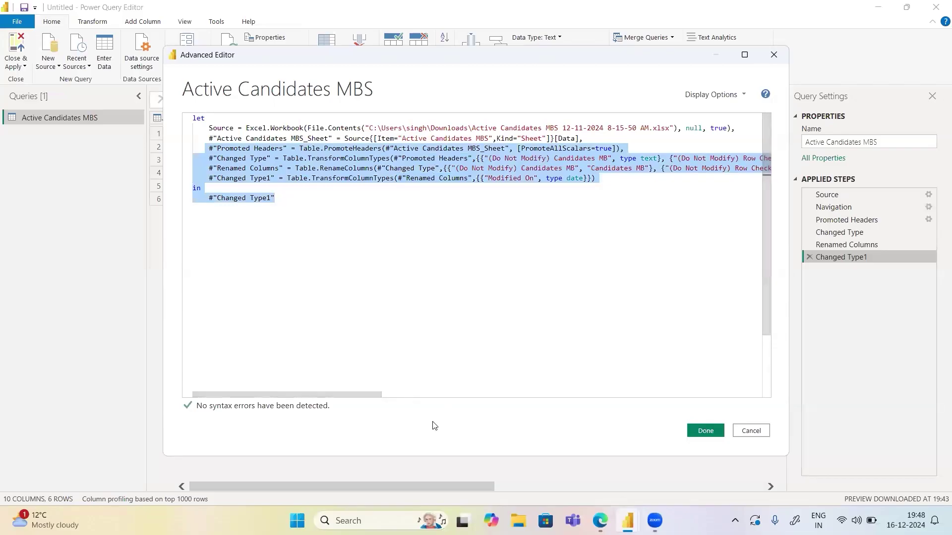
left_click(442, 485)
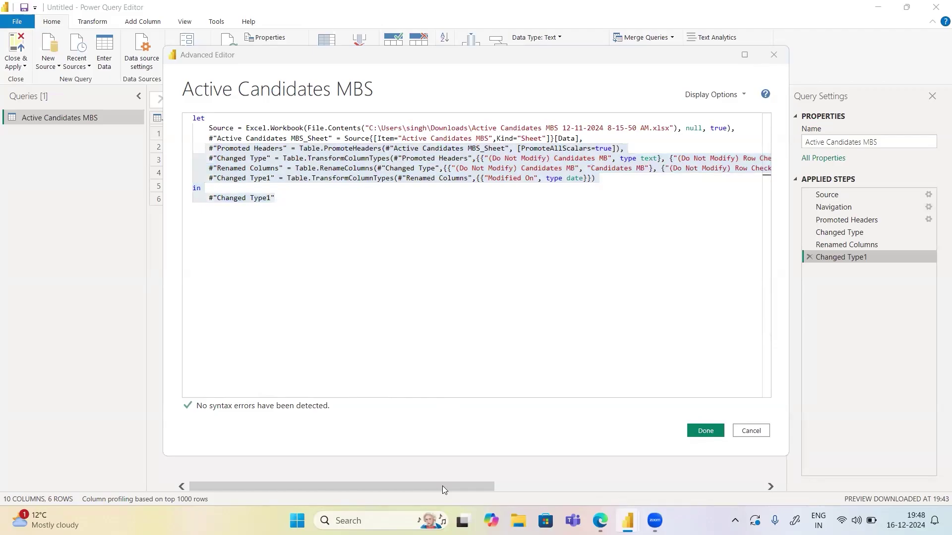
left_click(290, 200)
left_click_drag(290, 199, 147, 105)
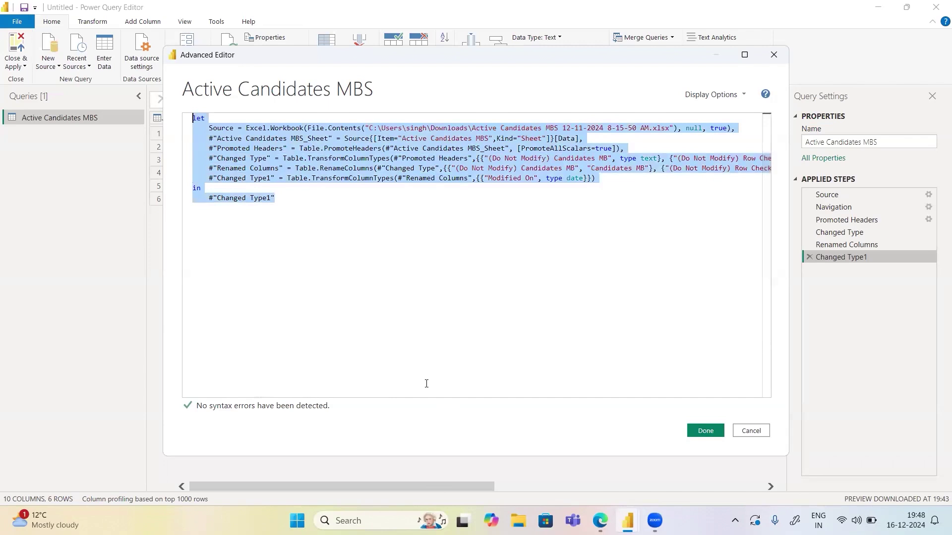
key("alt+Tab")
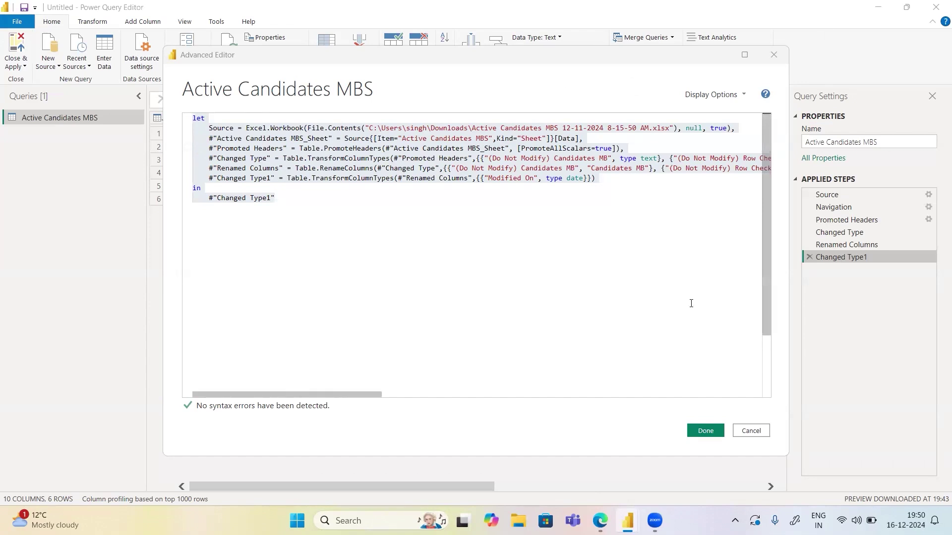
Close the Advanced Editor and Close & Apply the Active Candidates MBS query into the report
left_click(703, 429)
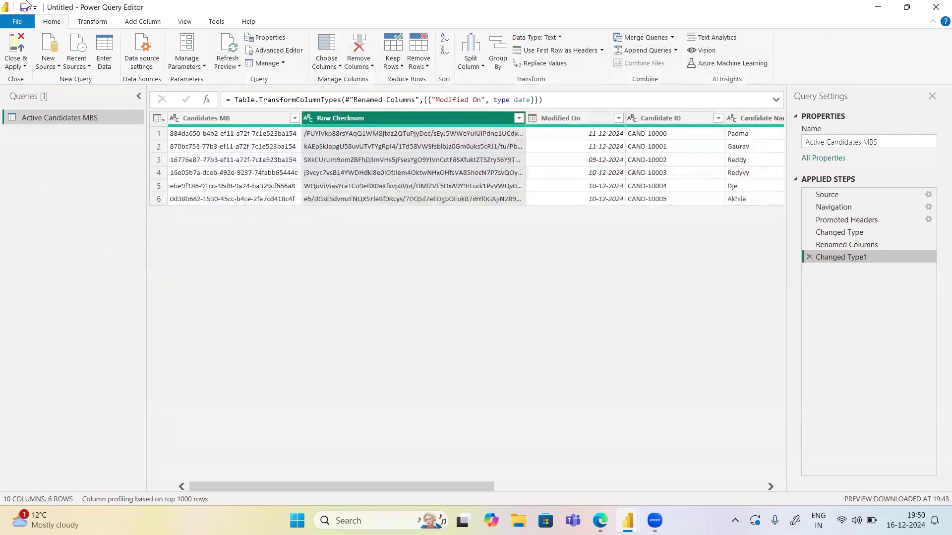
left_click(14, 65)
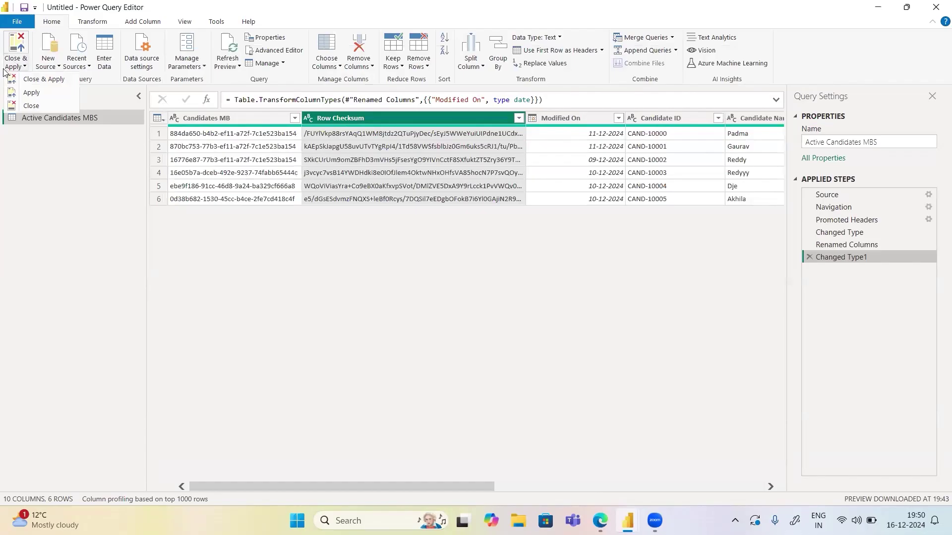
left_click(30, 80)
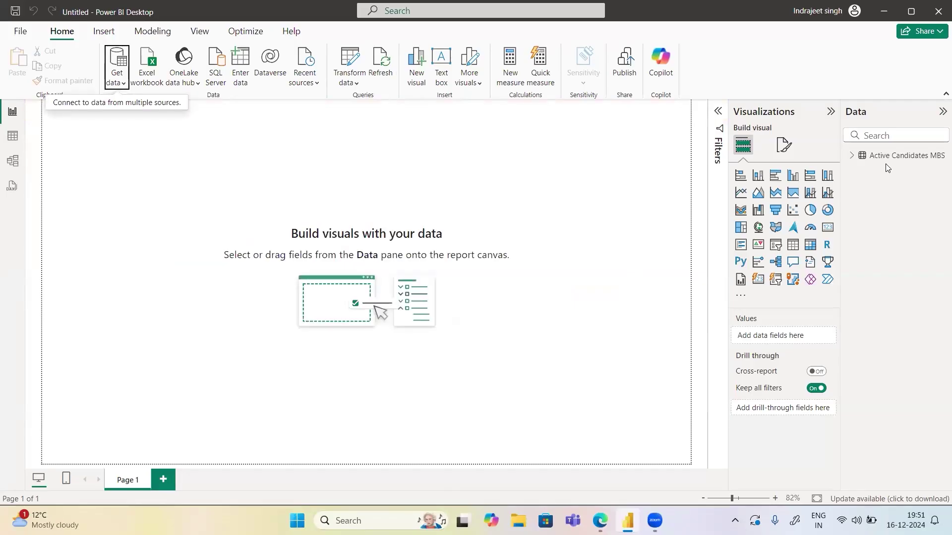
Expand Active Candidates MBS in the Data pane to show fields like Candidate ID and Joining Date
left_click(852, 159)
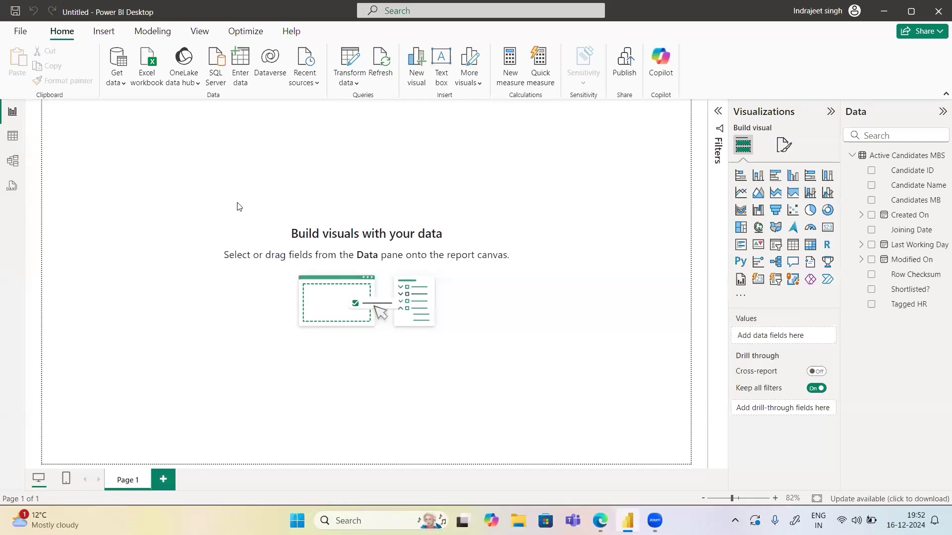
Scroll through the six loaded candidate rows in Table view, then go back to Report view
left_click(13, 143)
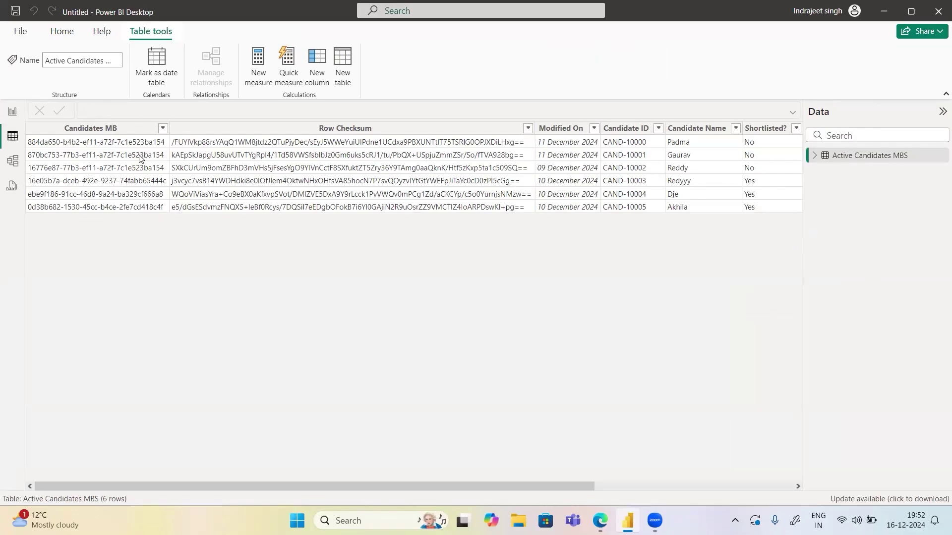
left_click_drag(223, 483, 0, 489)
left_click(11, 114)
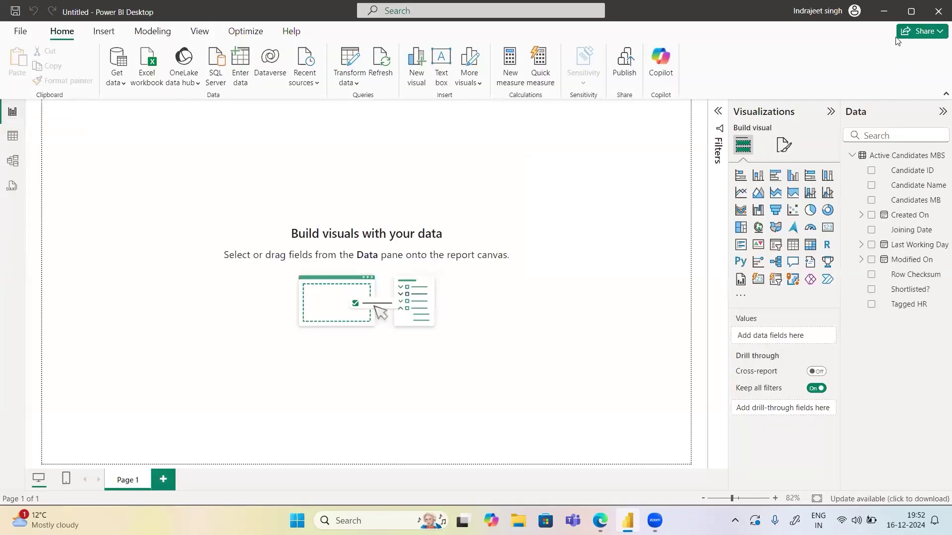
Minimize Power BI and start the PowerApps.pptx slideshow from blank slide 3
left_click(882, 12)
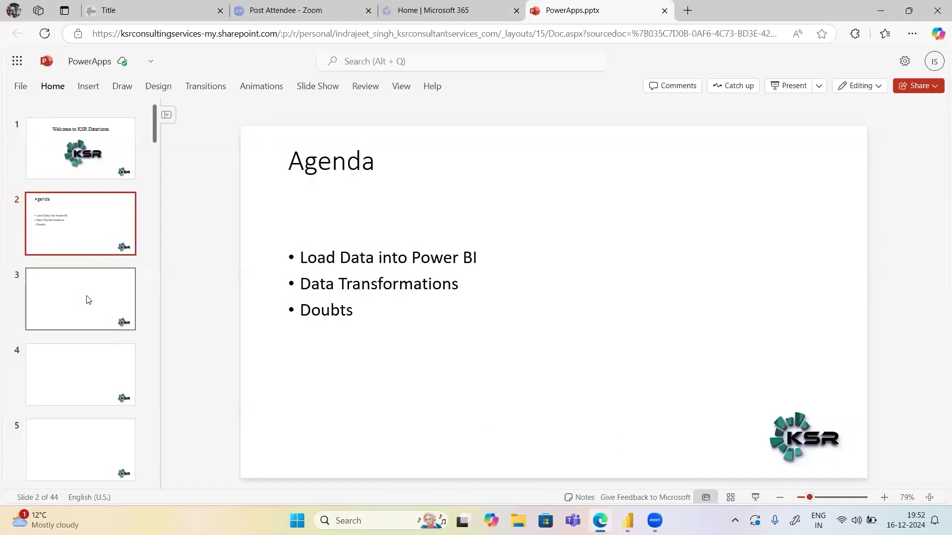
left_click(89, 282)
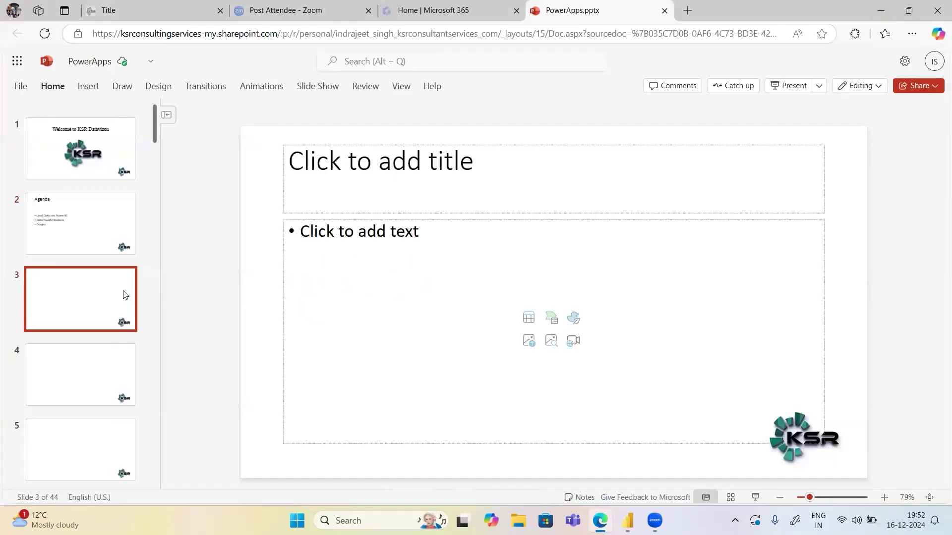
left_click(756, 497)
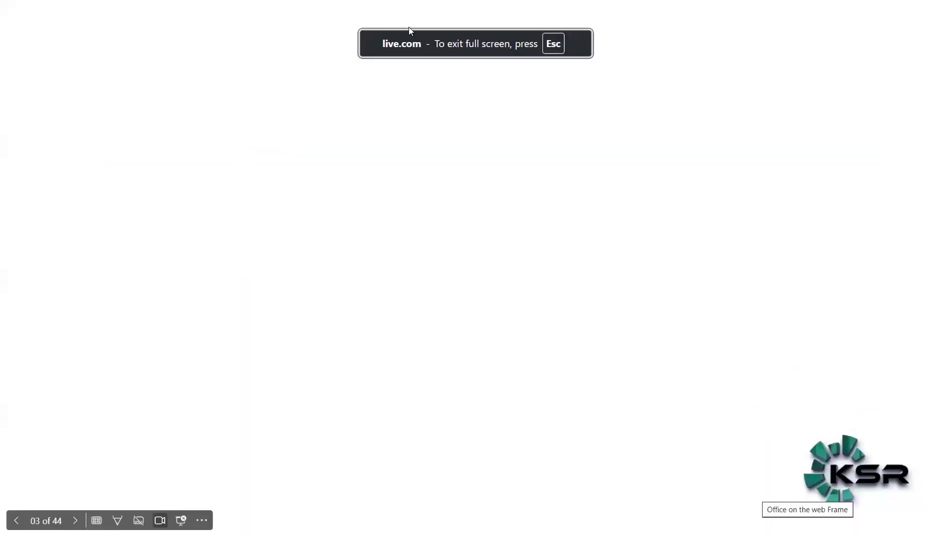
Ink a red monitor with a stand and begin writing 'Powe' inside its screen
mouse_move(479, 92)
left_mouse_down()
mouse_move(410, 165)
mouse_move(485, 157)
mouse_move(433, 164)
mouse_move(433, 186)
mouse_move(456, 190)
left_mouse_up()
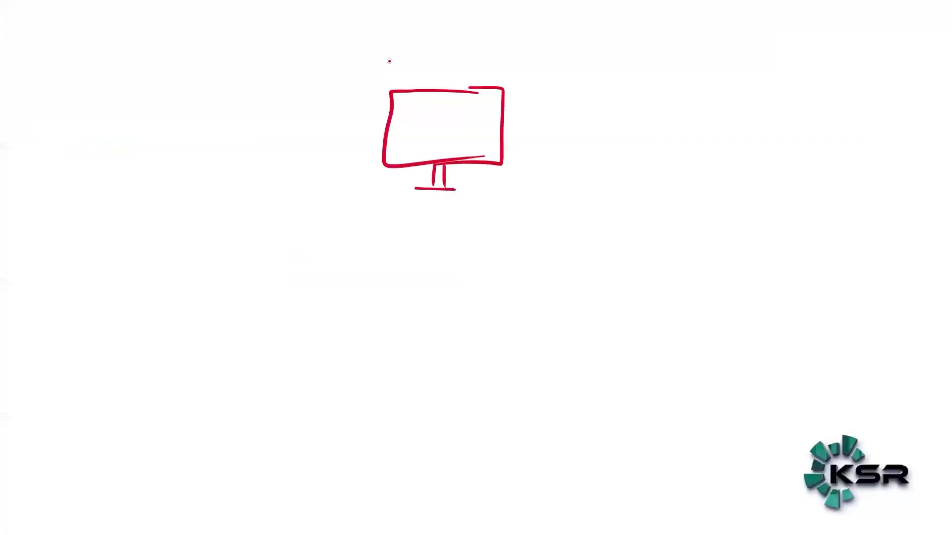
mouse_move(420, 105)
left_mouse_down()
mouse_move(419, 124)
mouse_move(421, 115)
left_mouse_up()
left_click_drag(434, 110, 435, 110)
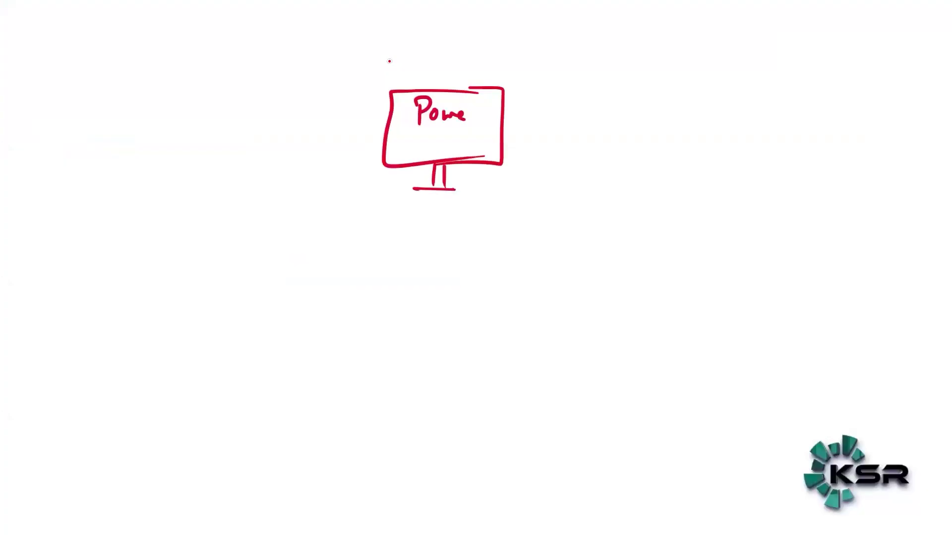
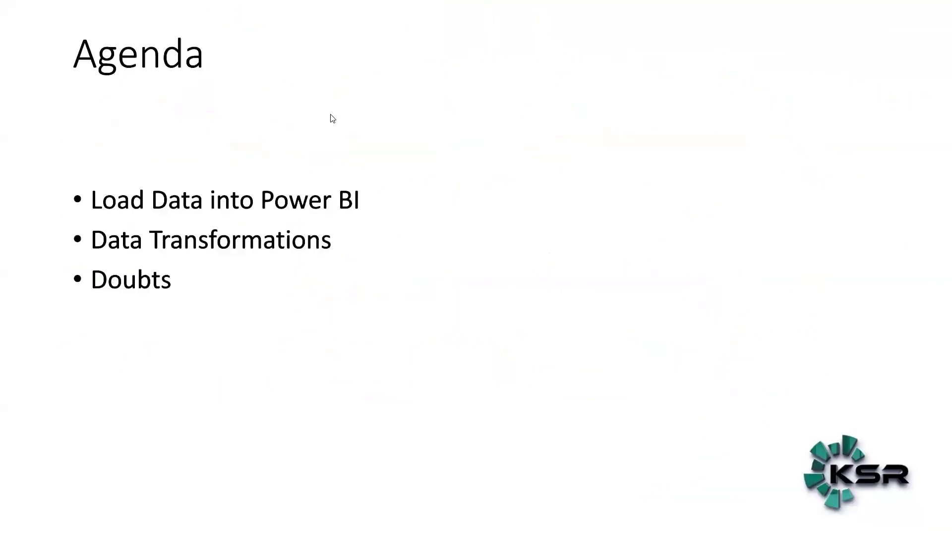
Exit the slide show and return to the Agenda slide in the PowerPoint editor
key("Escape")
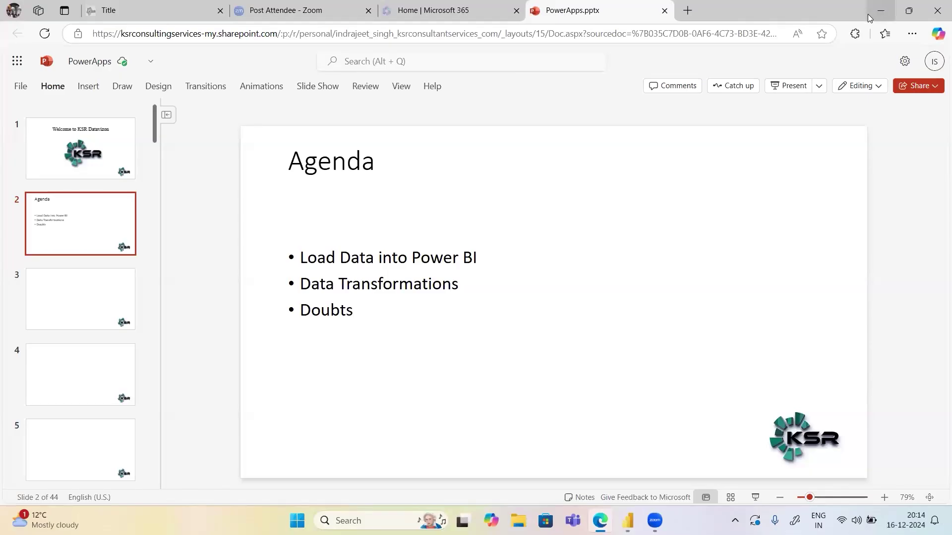
In a new Edge tab, open PowerPlatformindra - Appointment Details from the 'power' suggestions and close the Bing popup
left_click(687, 10)
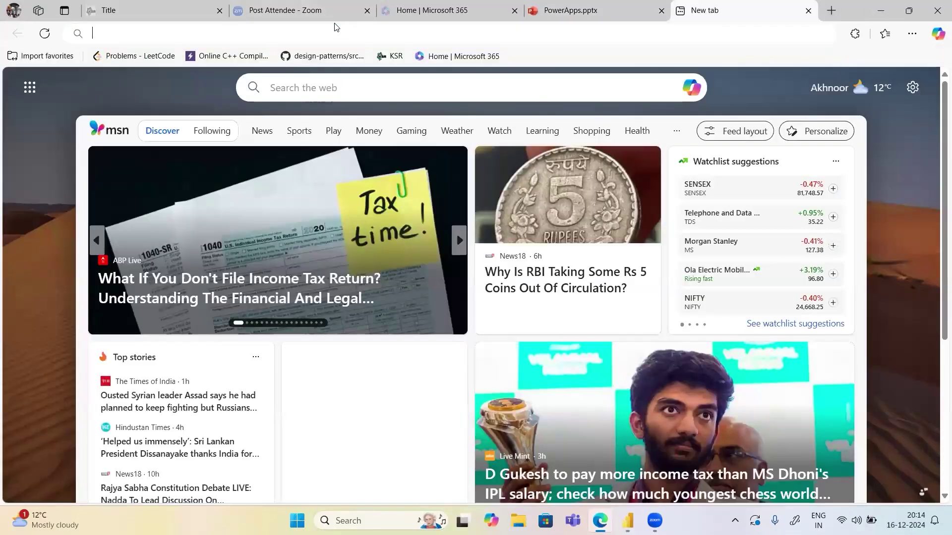
left_click(335, 28)
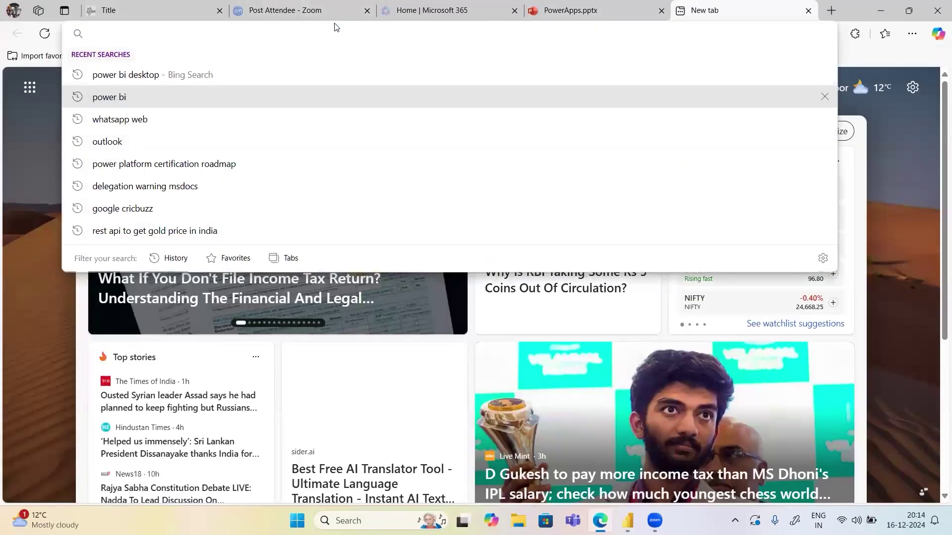
type("po")
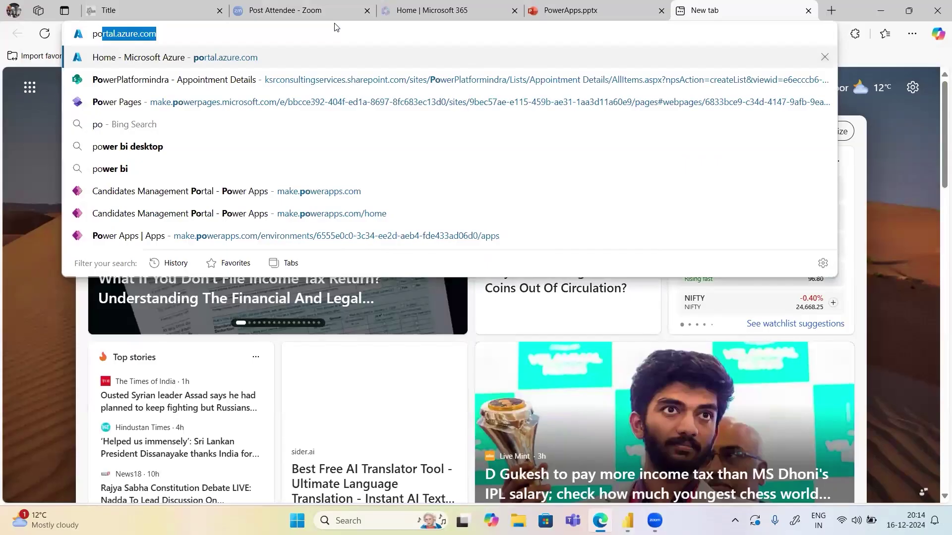
type("wer")
key("Return")
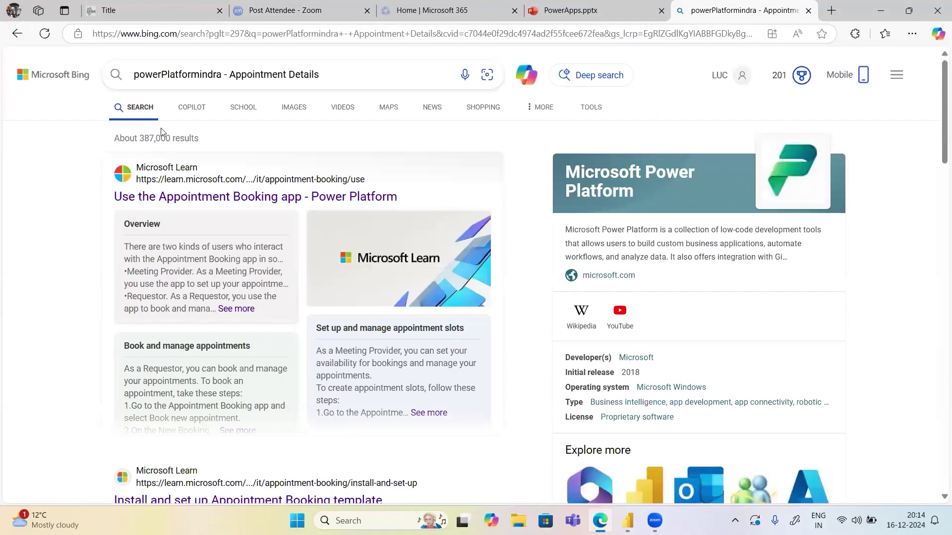
scroll(238, 427, "down", 5)
scroll(238, 427, "down", 3)
scroll(238, 427, "up", 8)
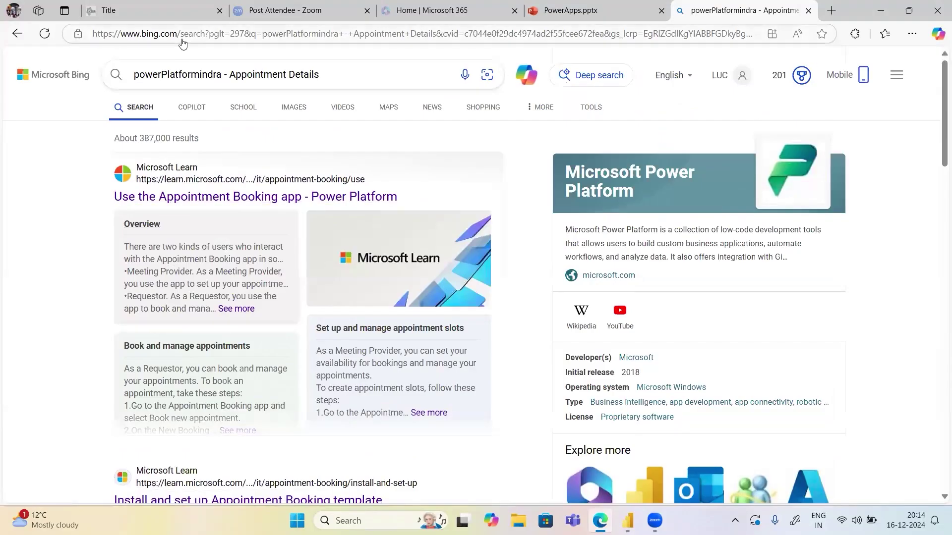
left_click(182, 40)
type("power")
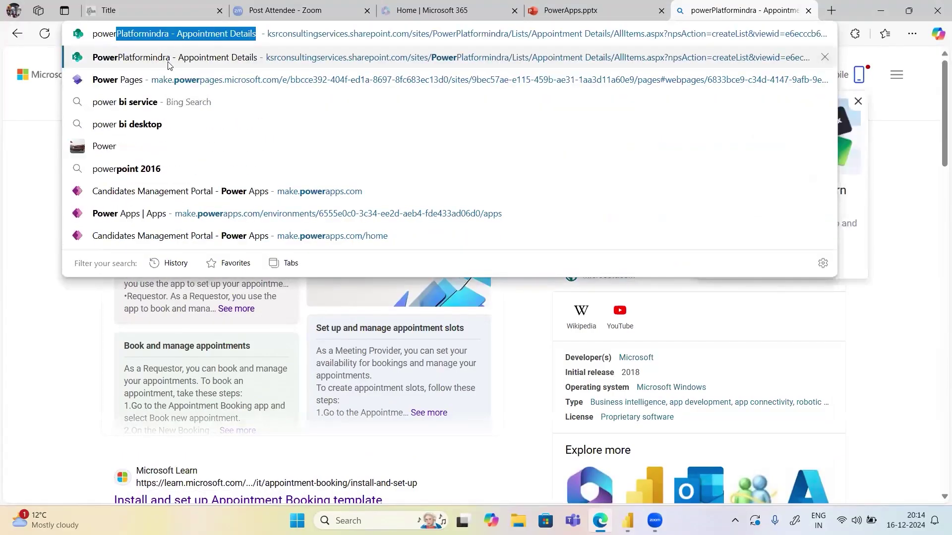
left_click(169, 58)
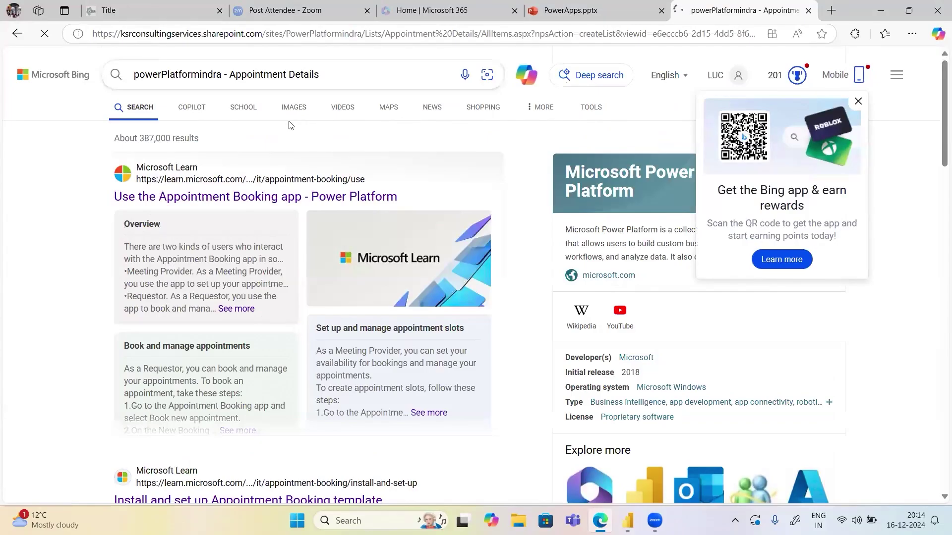
left_click(860, 103)
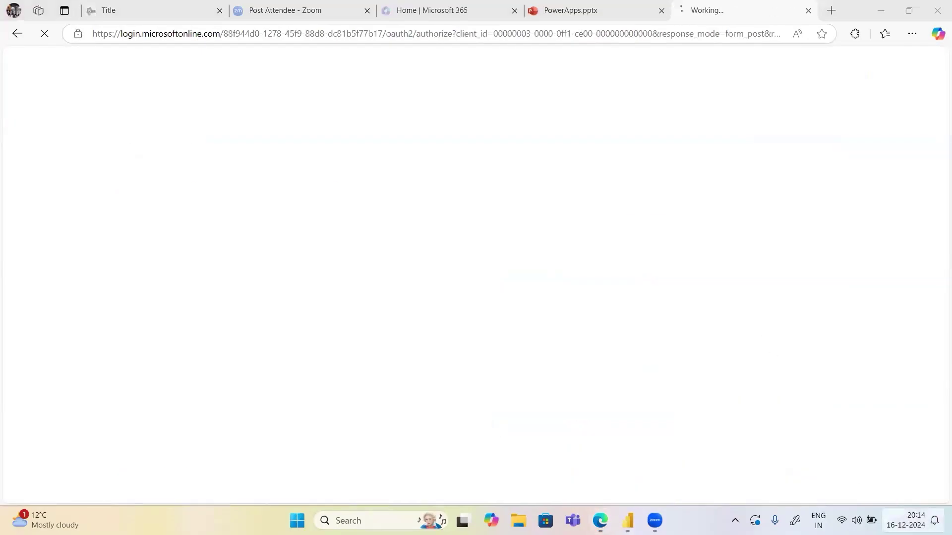
Close the Windows notification, calendar and Quick Settings panels while the list loads
left_click(911, 520)
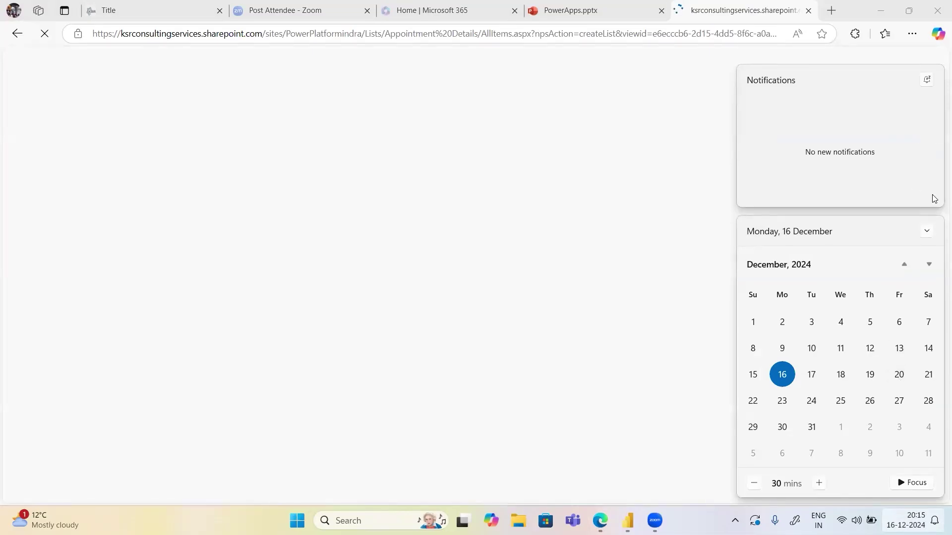
left_click(927, 232)
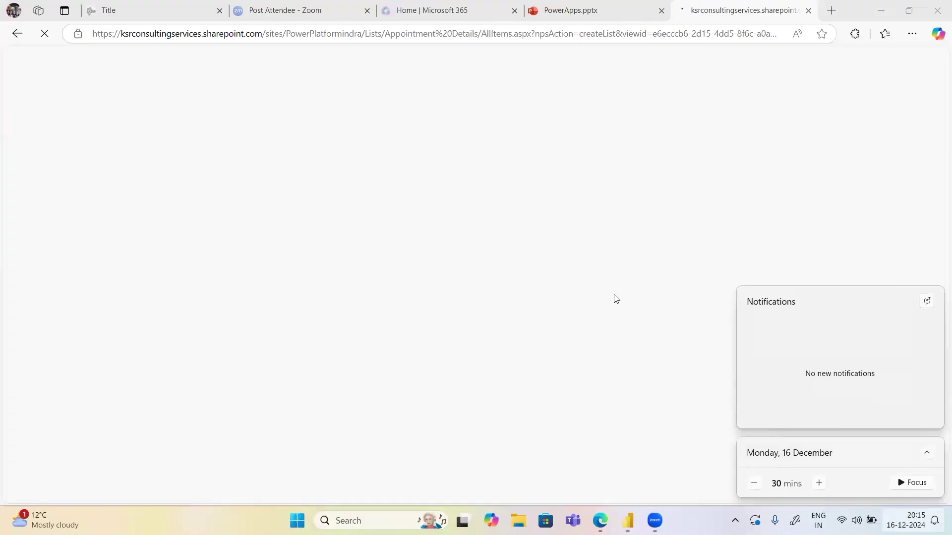
left_click(585, 297)
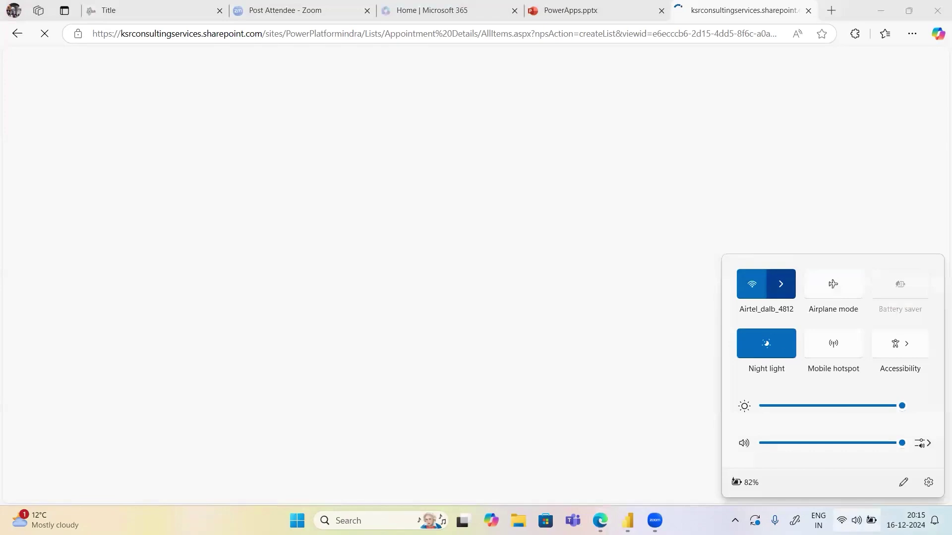
left_click(777, 16)
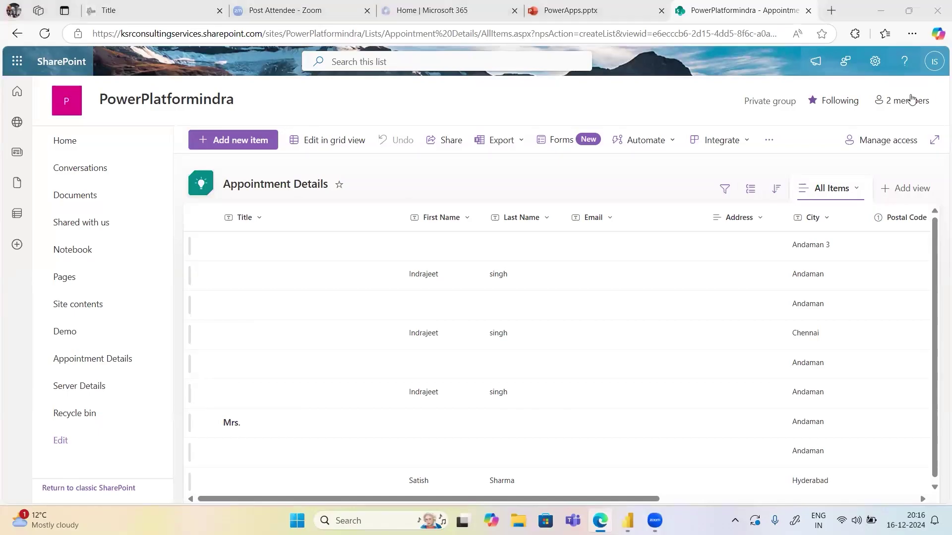
Open the site's Documents library, then go to the SharePoint start page
left_click(79, 198)
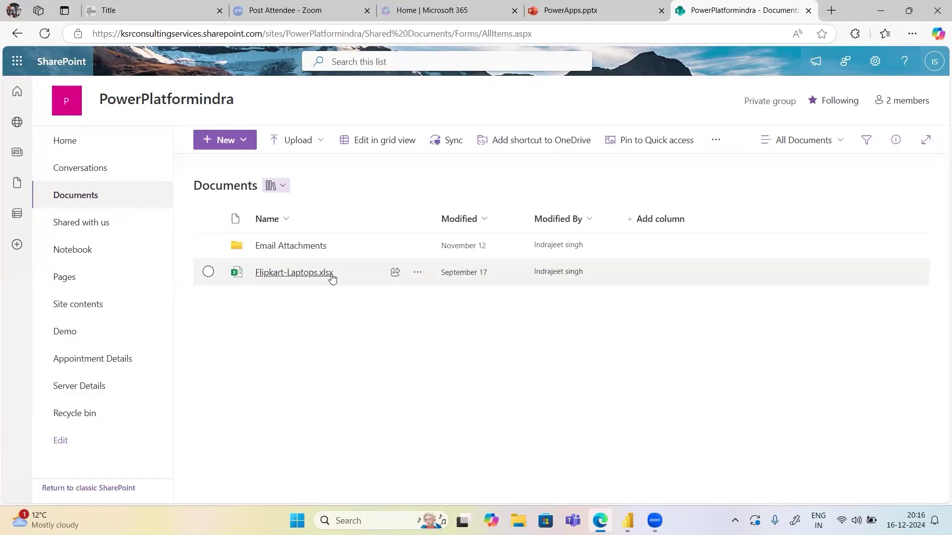
left_click(14, 94)
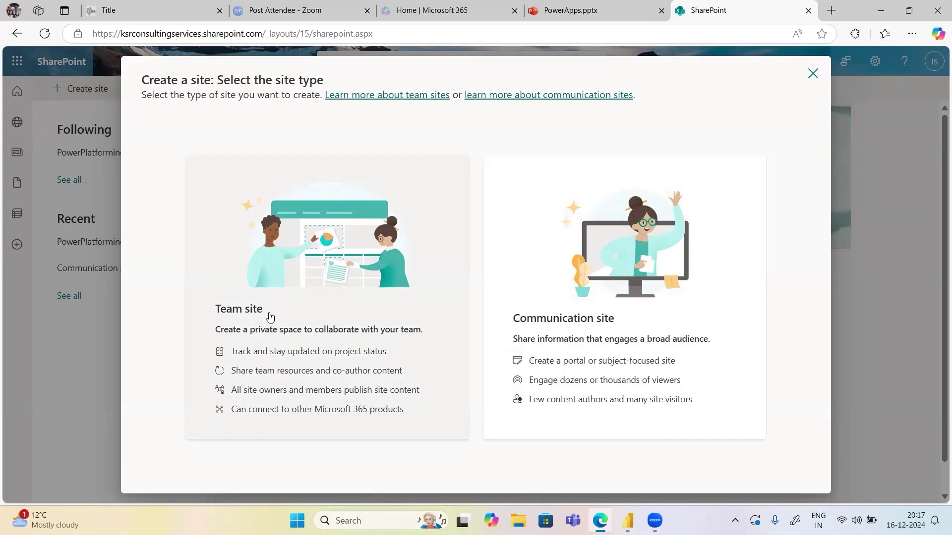
Create a Team site using the Standard team template and move to the Site name field
left_click(271, 316)
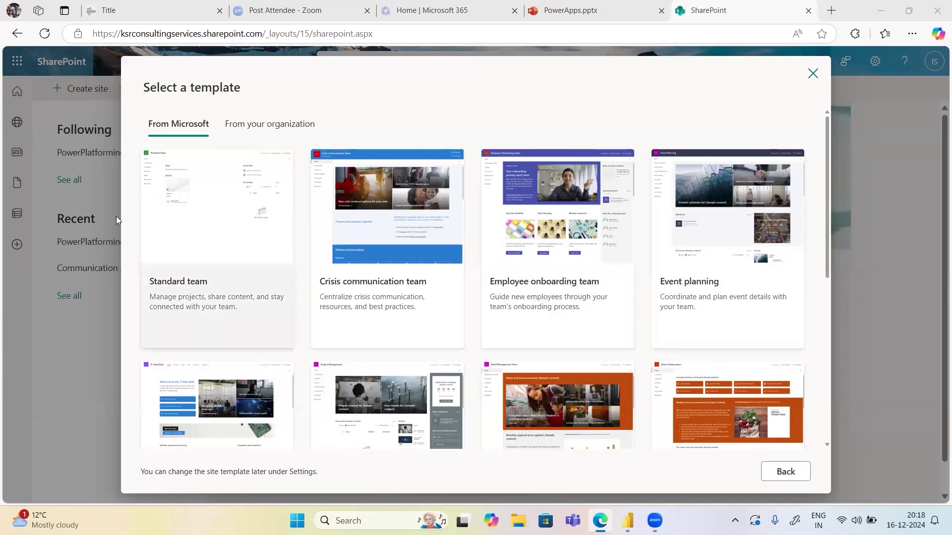
left_click(197, 198)
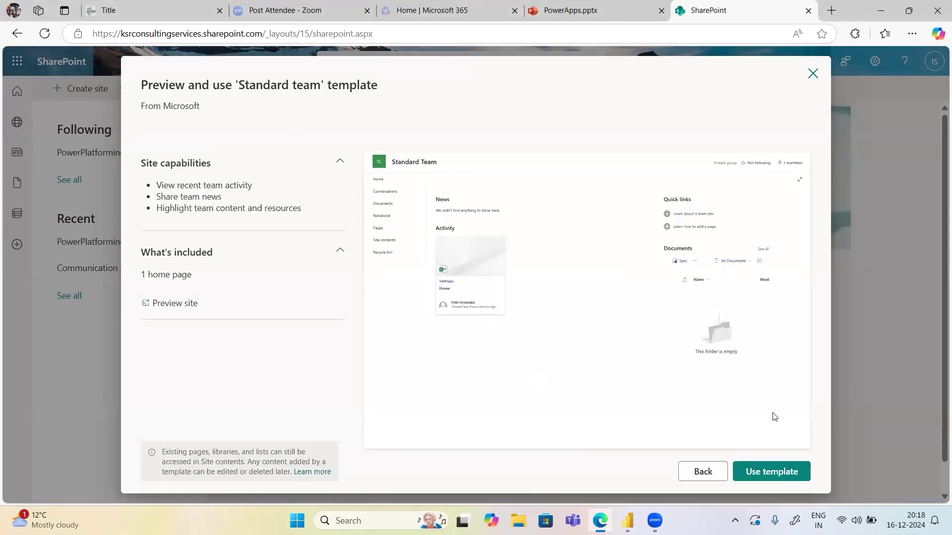
left_click(771, 472)
left_click(516, 293)
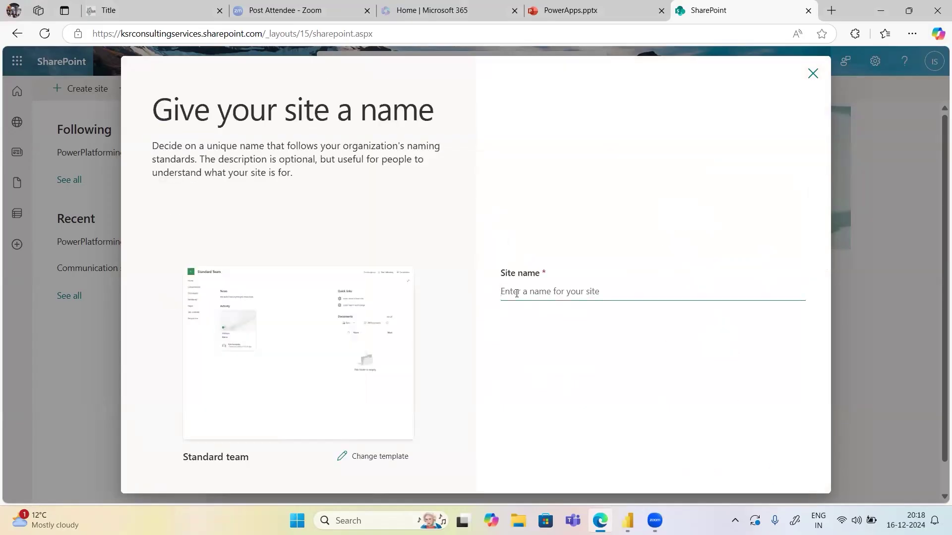
Name the site 'Power platform Evening Dec 24 Batch', accepting the 'Power platform' spelling fix, and continue
type("Pop")
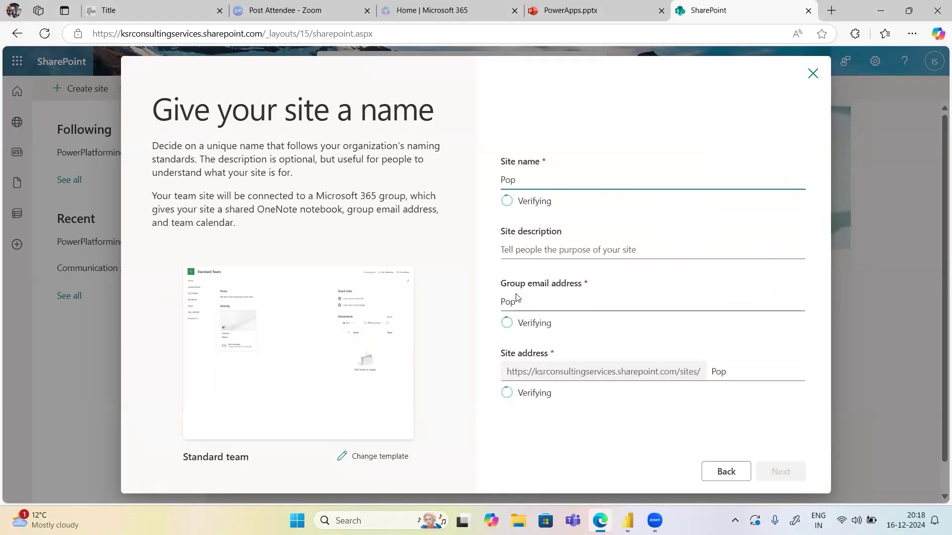
key("BackSpace")
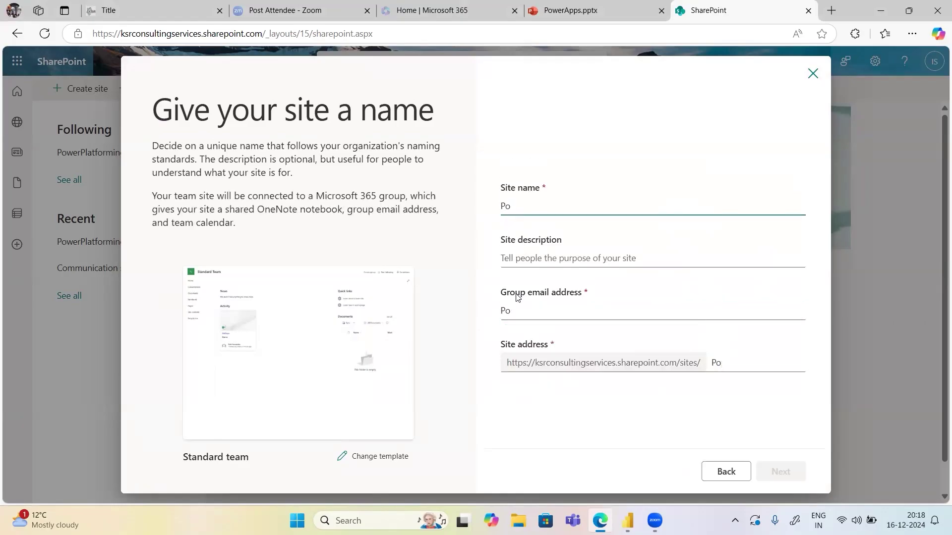
type("werplatform ")
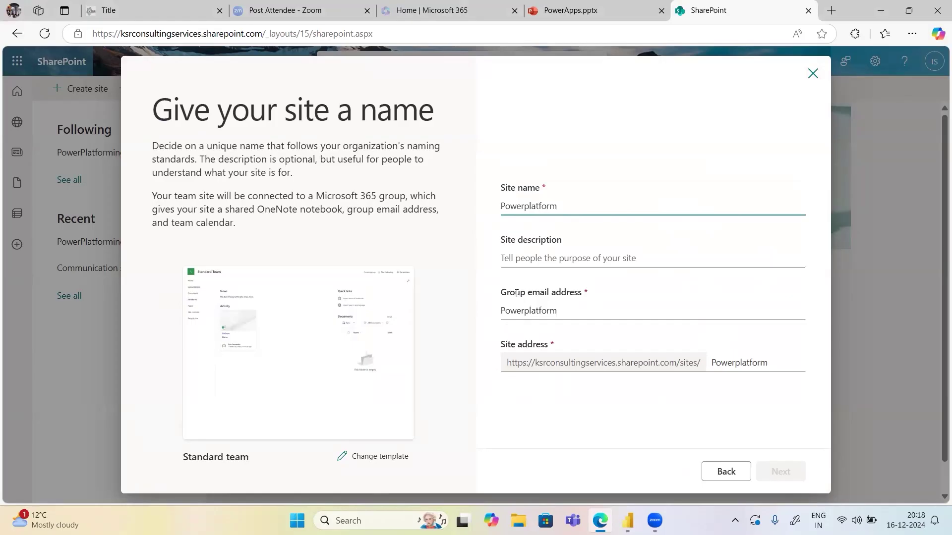
type("Evening Dec ")
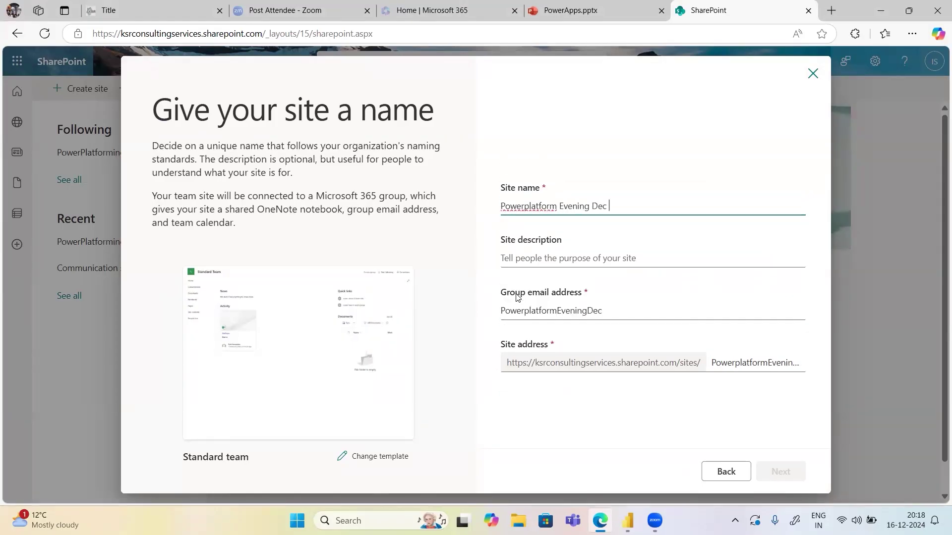
type("24 Batch")
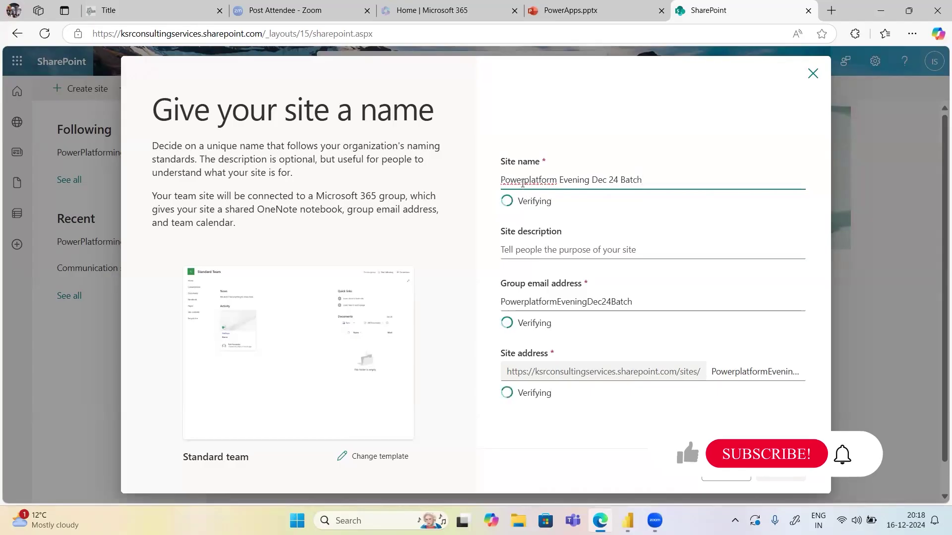
left_click(525, 184)
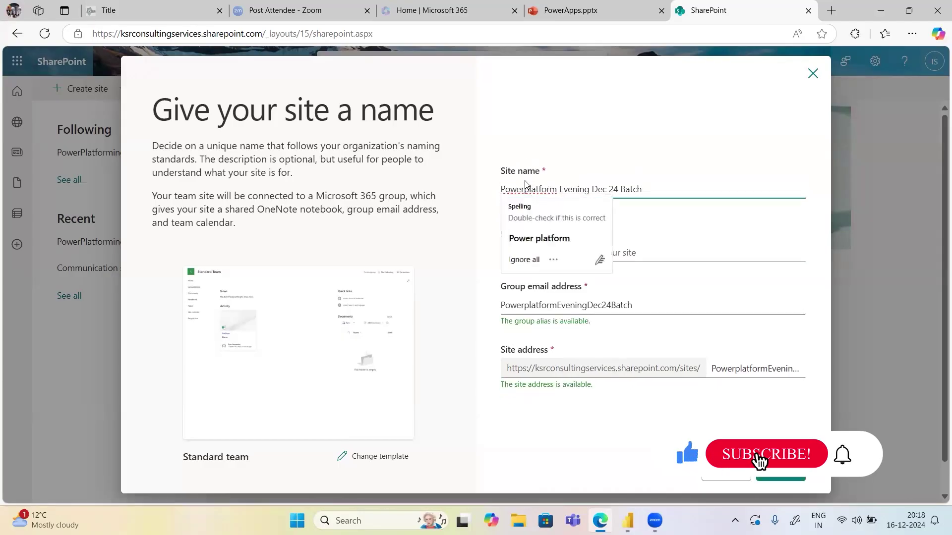
left_click(538, 238)
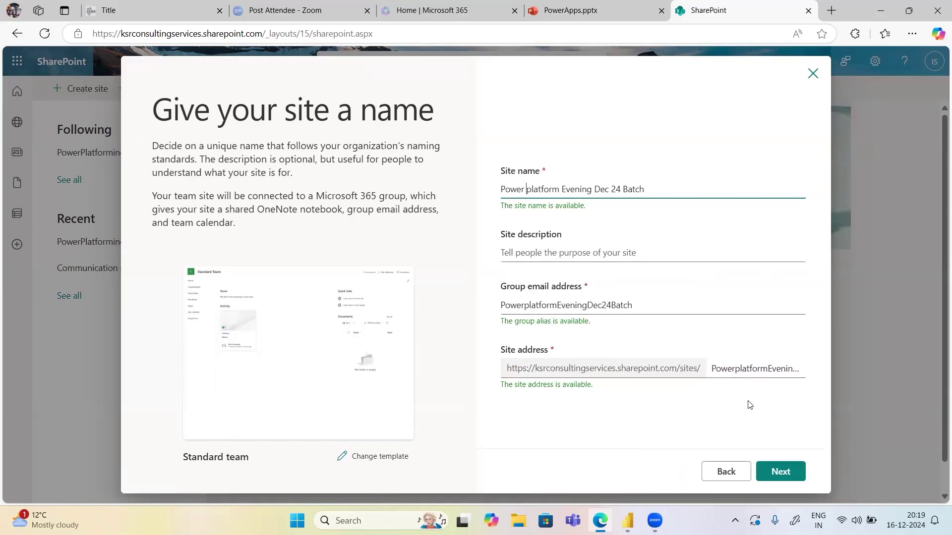
left_click(779, 474)
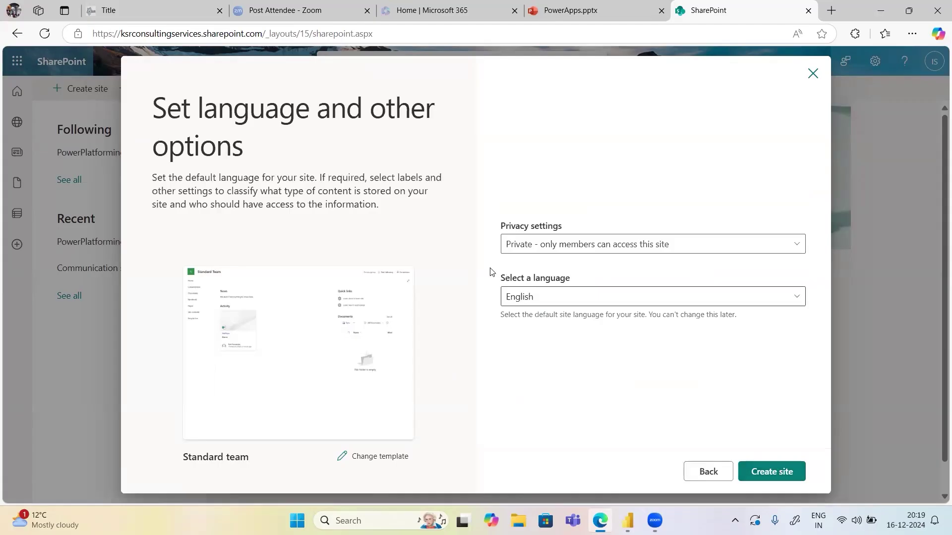
Keep the site Private with English as its language and create it
left_click(555, 248)
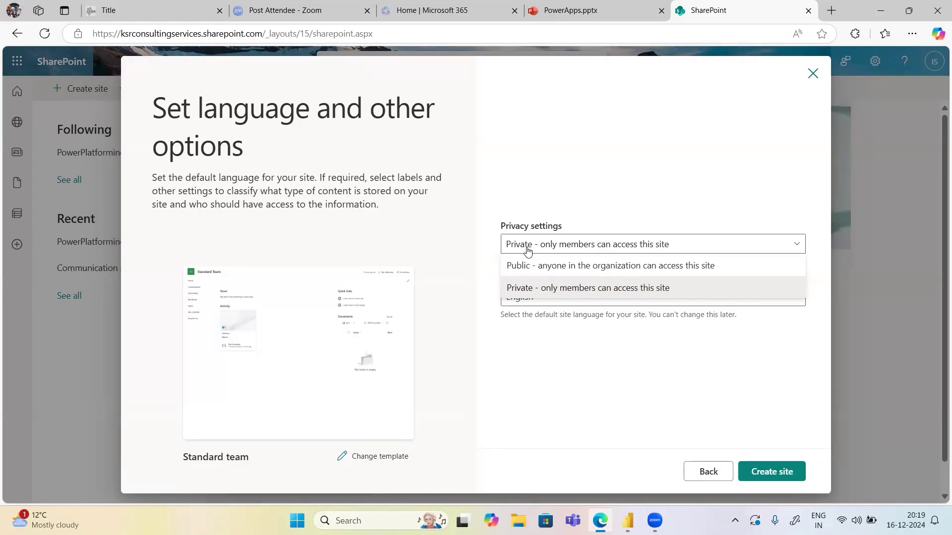
left_click(529, 288)
left_click(521, 299)
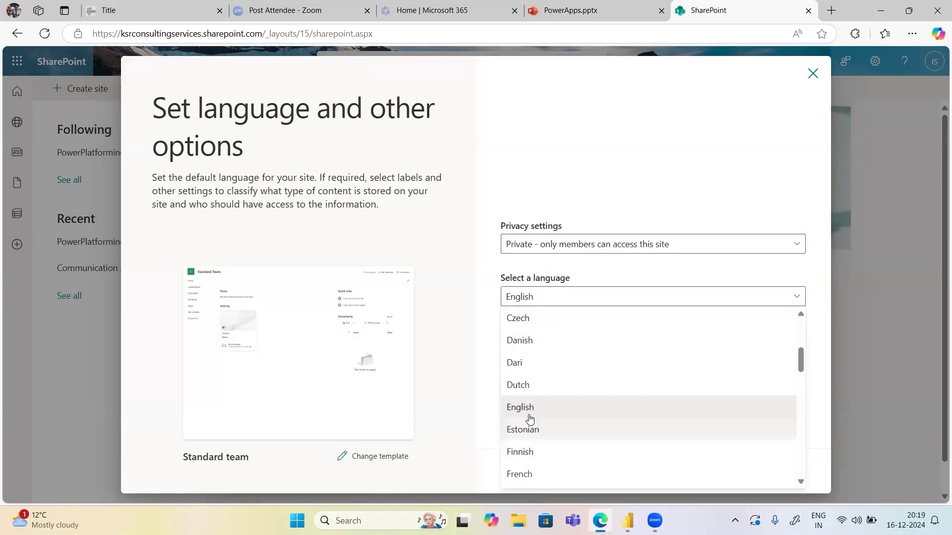
left_click(521, 408)
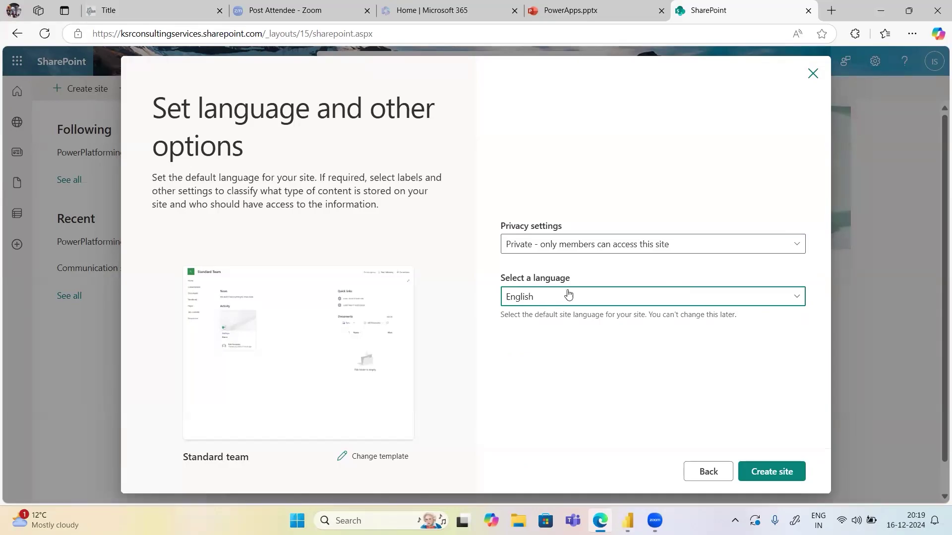
left_click(770, 473)
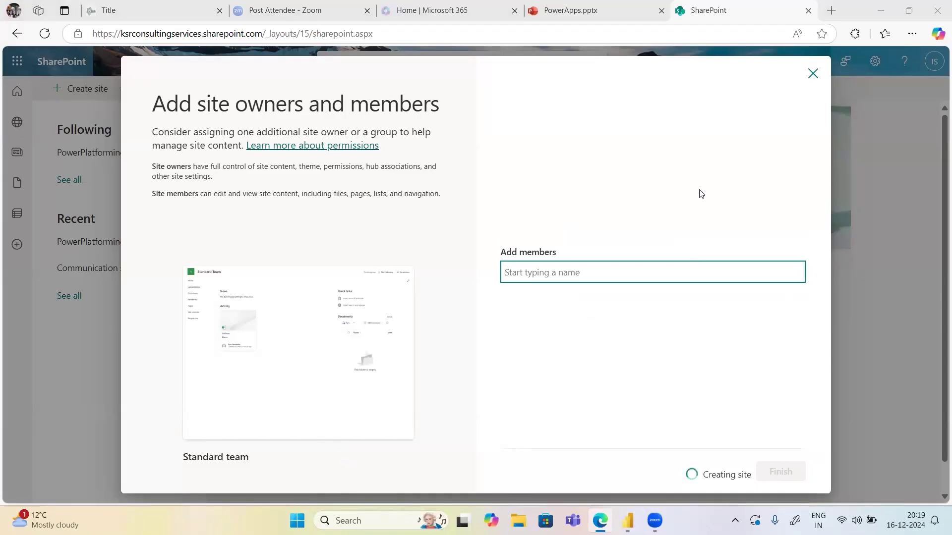
Add the suggested colleague with the Member role and finish the site setup
left_click(559, 276)
type("Siva")
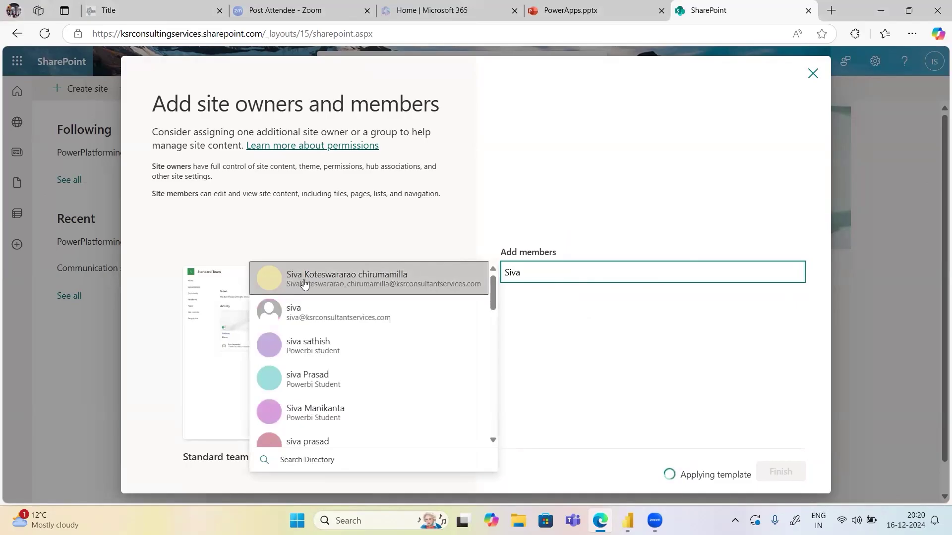
left_click(323, 282)
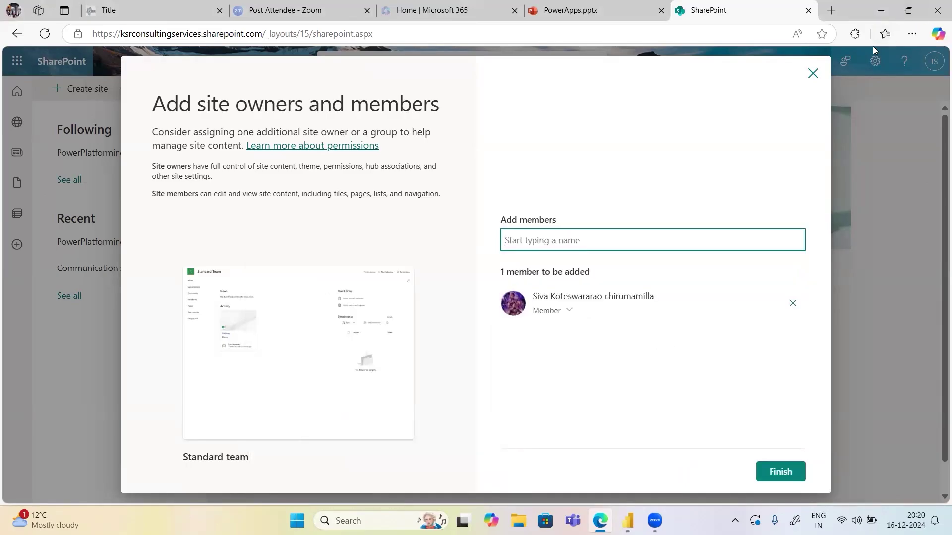
left_click(560, 314)
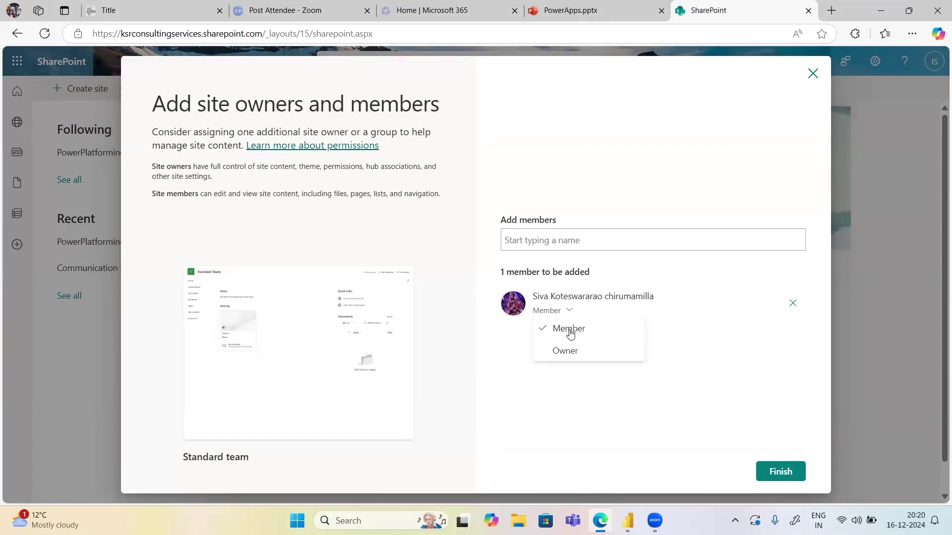
left_click(565, 335)
left_click(780, 470)
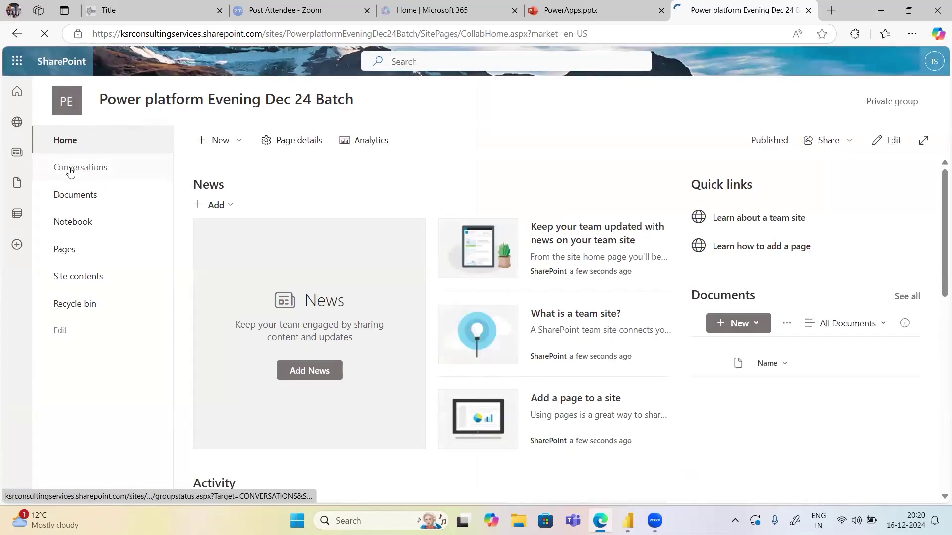
Open the new site's Documents library, dismissing the site-design prompt and the Teams banner
left_click(70, 201)
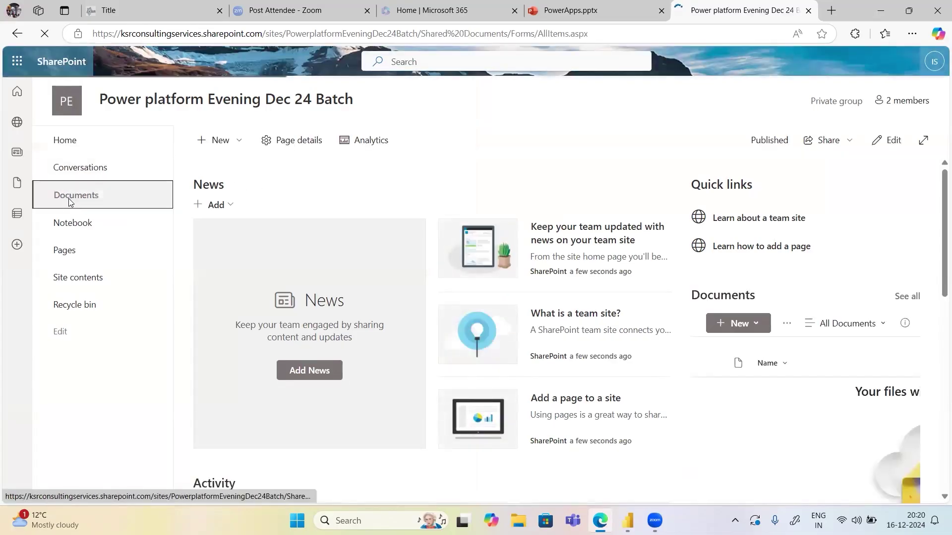
left_click(427, 417)
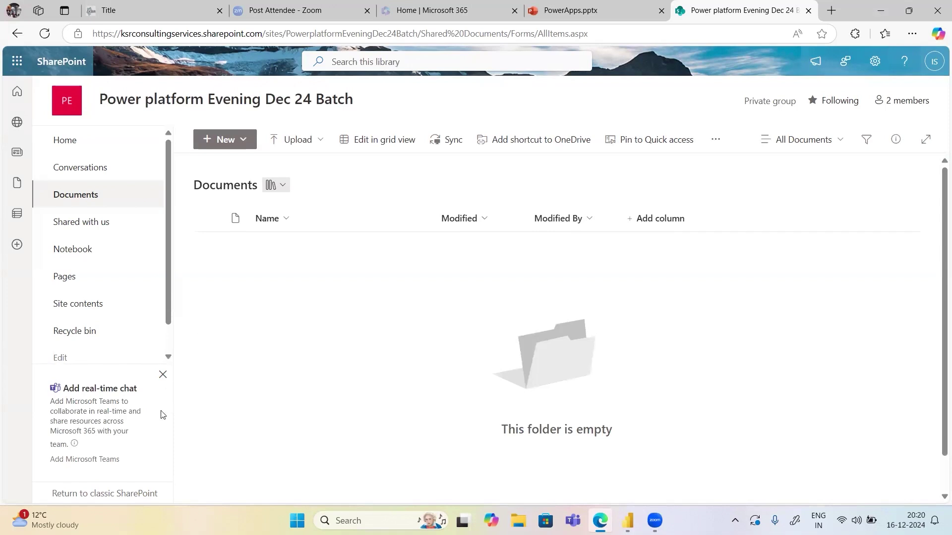
left_click(163, 374)
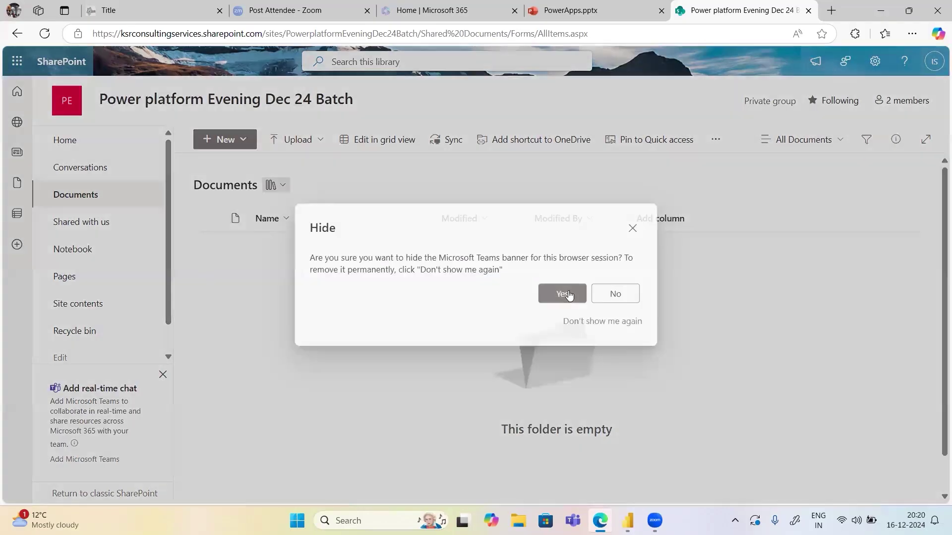
key("Escape")
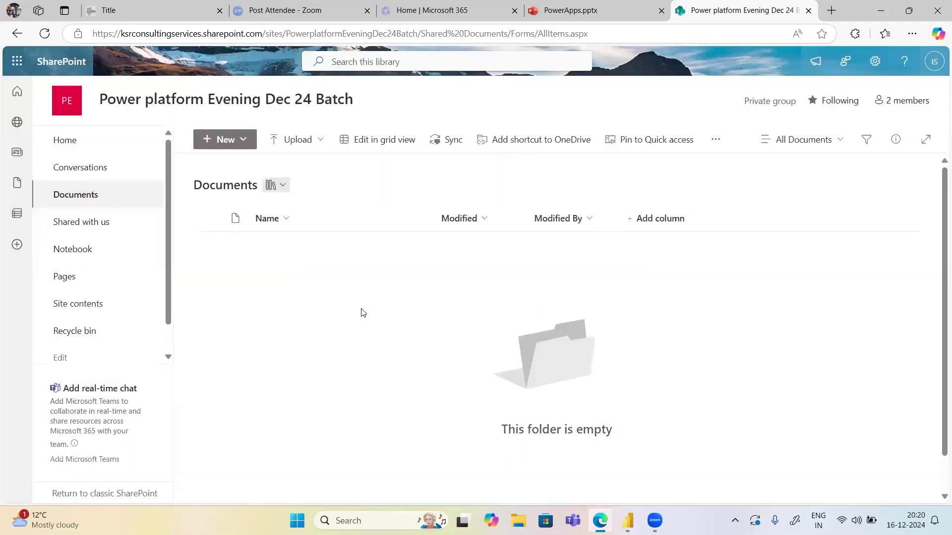
Go through Site contents and the SharePoint start page to the recent PowerPlatformindra site
left_click(74, 304)
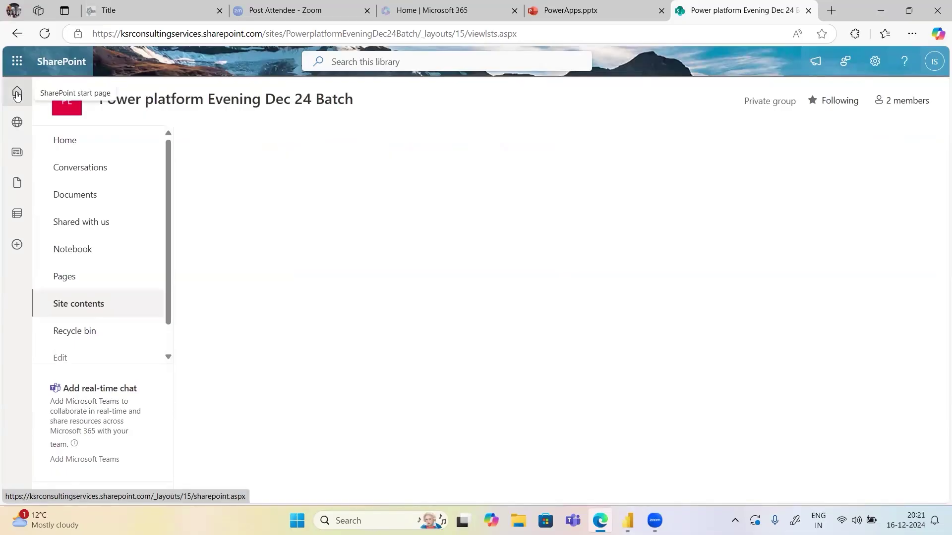
left_click(17, 94)
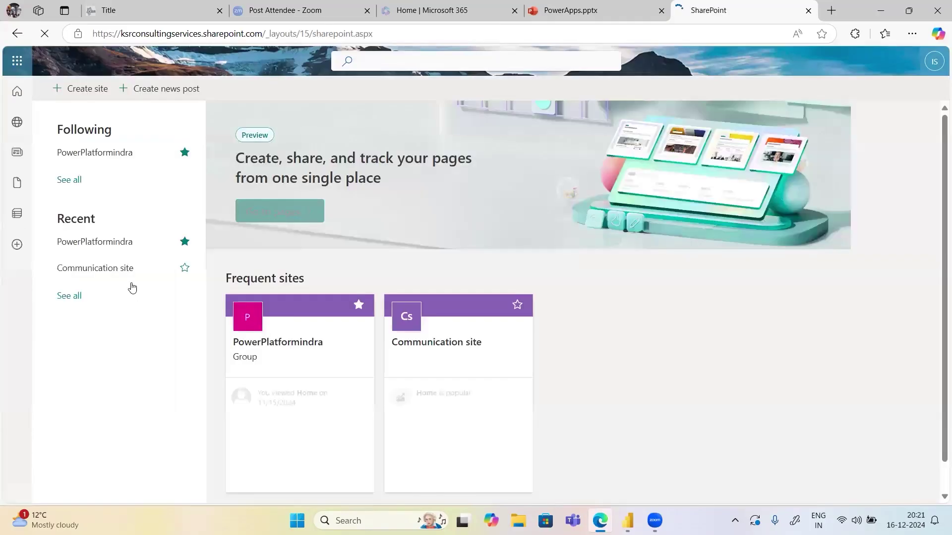
left_click(111, 247)
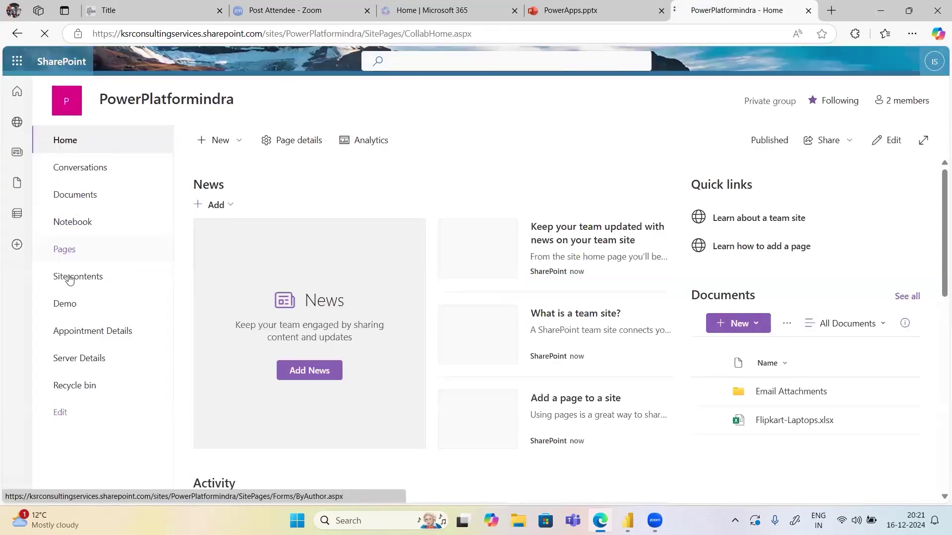
Open the Appointment Details list and scroll across its columns
left_click(94, 331)
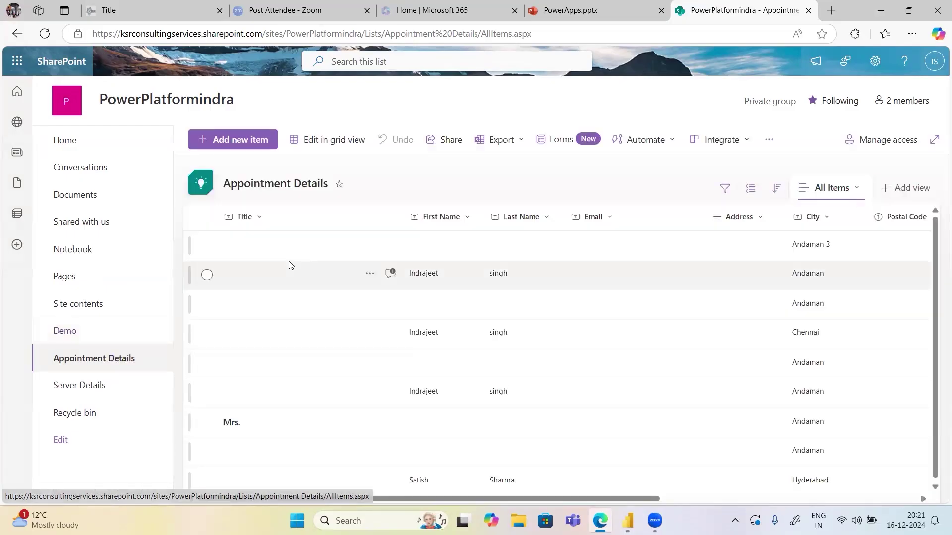
scroll(290, 264, "right", 5)
scroll(290, 263, "right", 2)
scroll(658, 326, "left", 6)
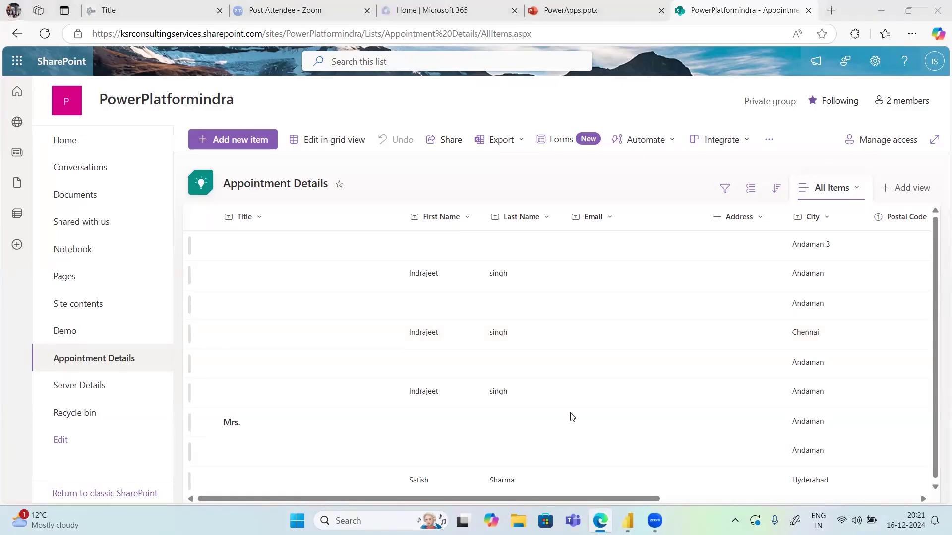
Open the Documents library holding Flipkart-Laptops.xlsx, then switch to Power BI Desktop
left_click(82, 198)
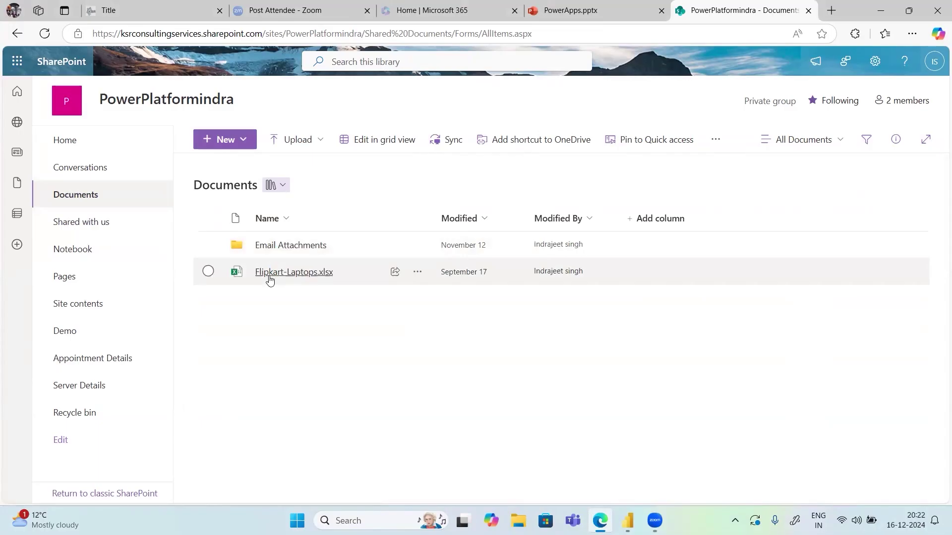
mouse_move(316, 282)
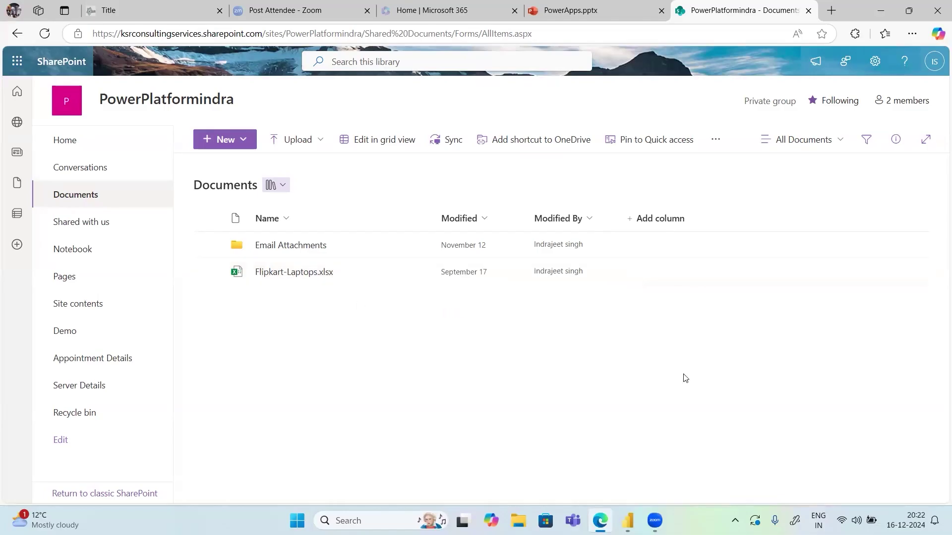
key("alt+Tab")
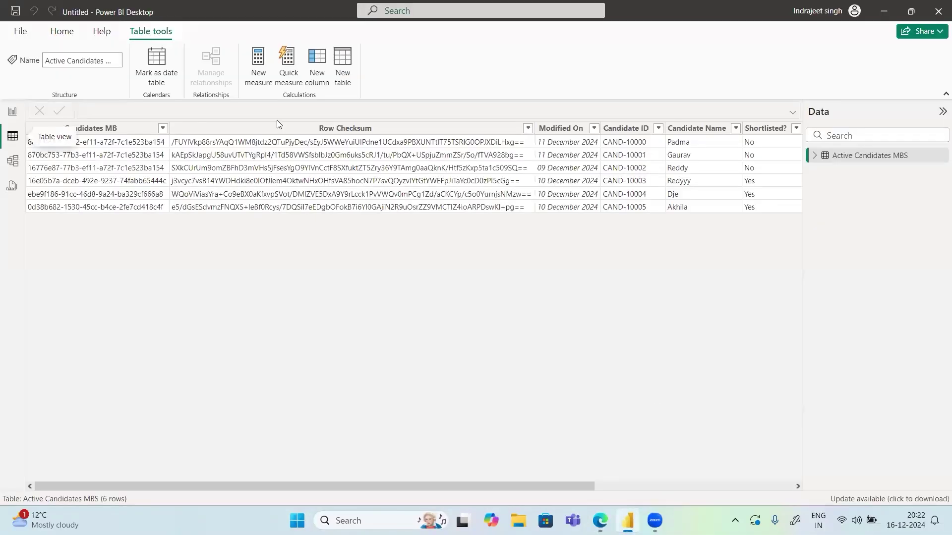
Search the full connector catalogue for 'Sharepoint' and connect using the SharePoint folder connector
left_click(59, 32)
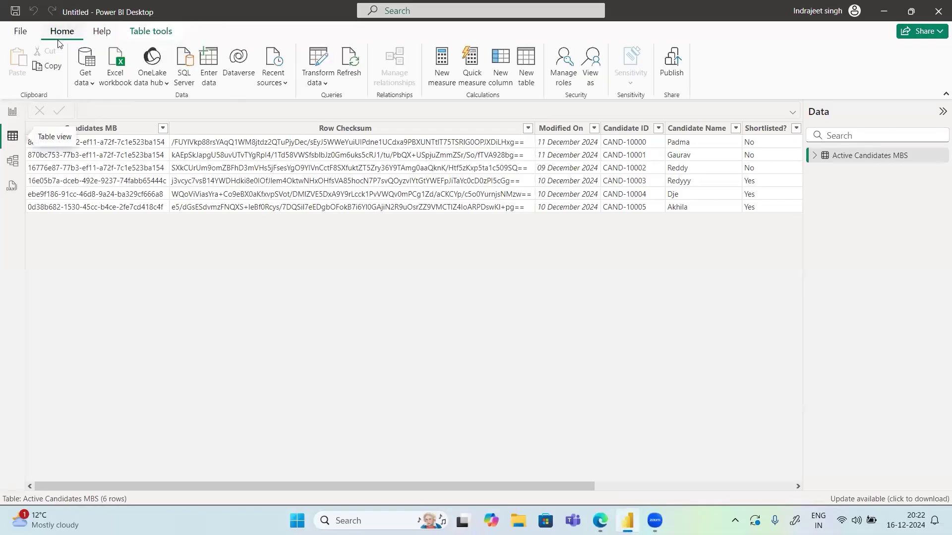
left_click(89, 84)
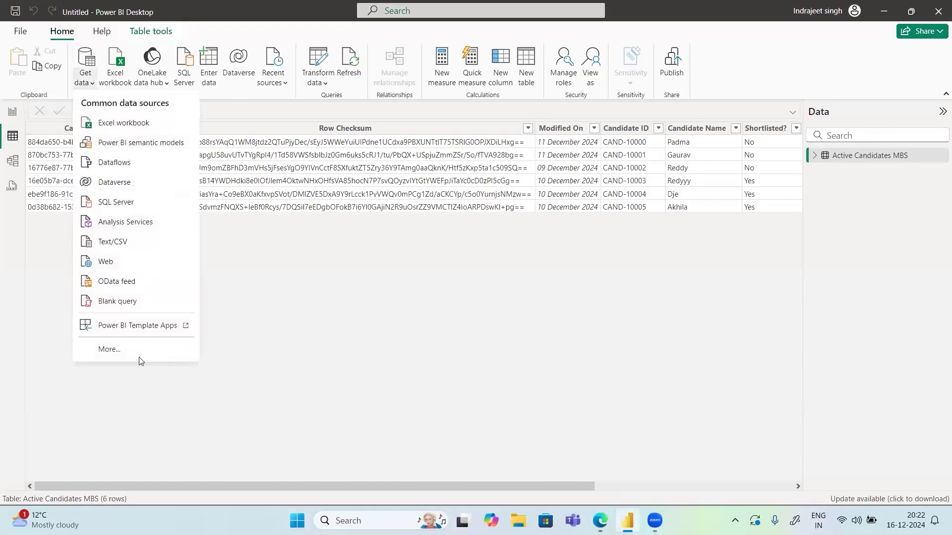
left_click(118, 355)
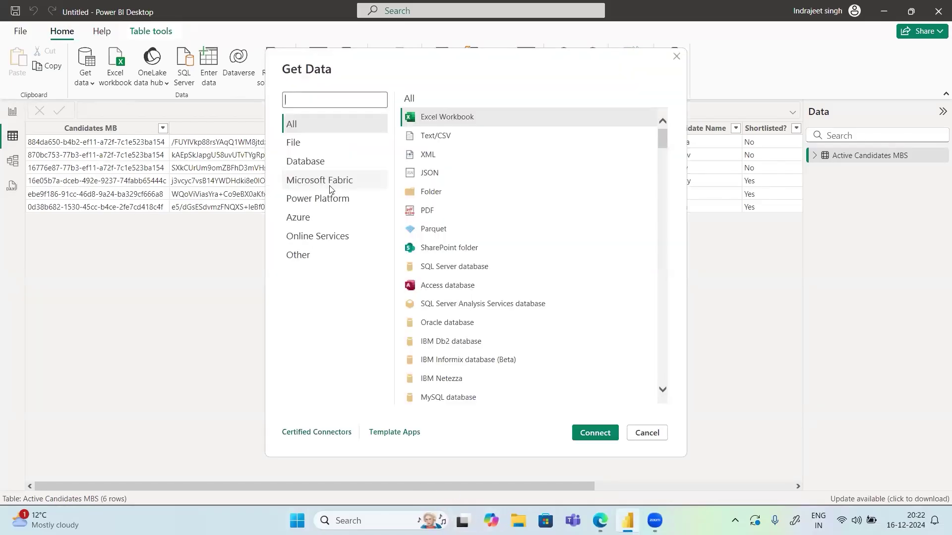
left_click(313, 103)
type("Sharepoint")
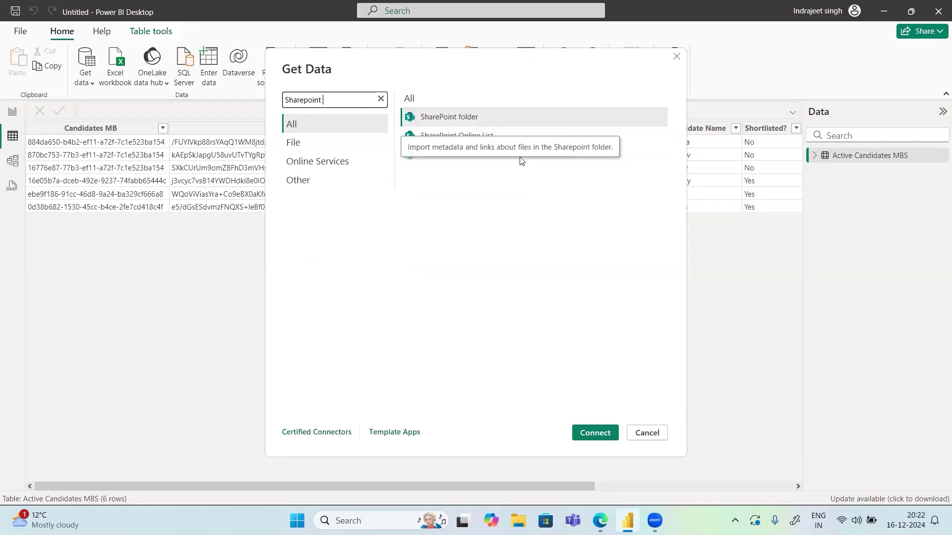
left_click(473, 117)
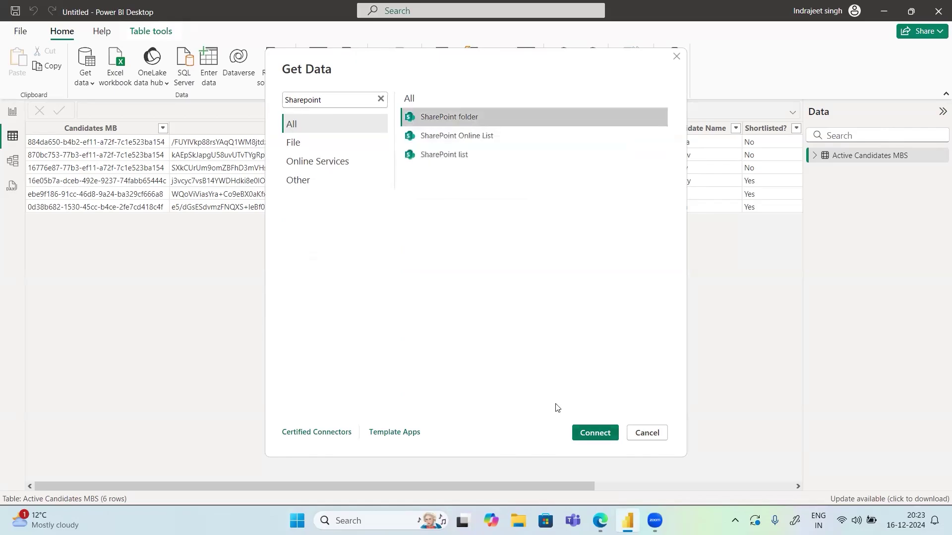
left_click(595, 433)
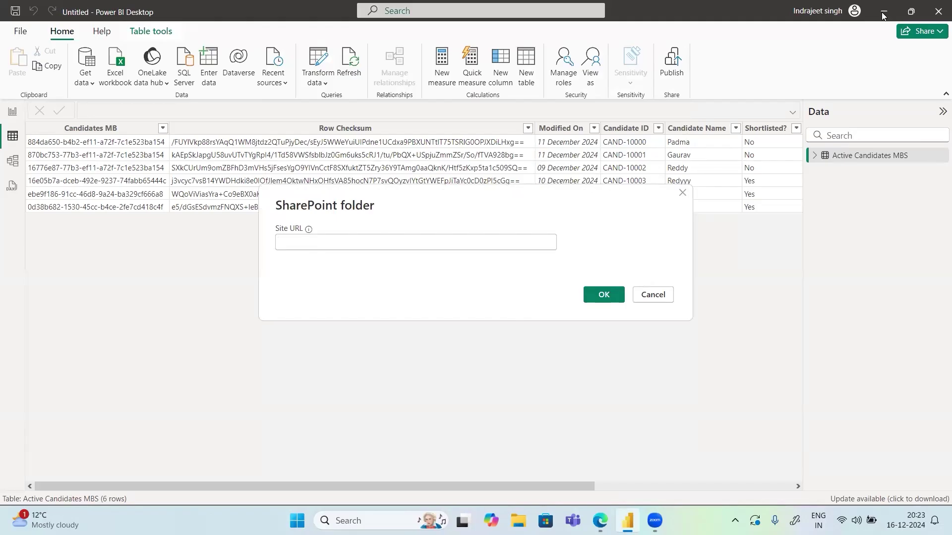
Copy a link to Flipkart-Laptops.xlsx from the SharePoint library and return to Power BI
left_click(624, 518)
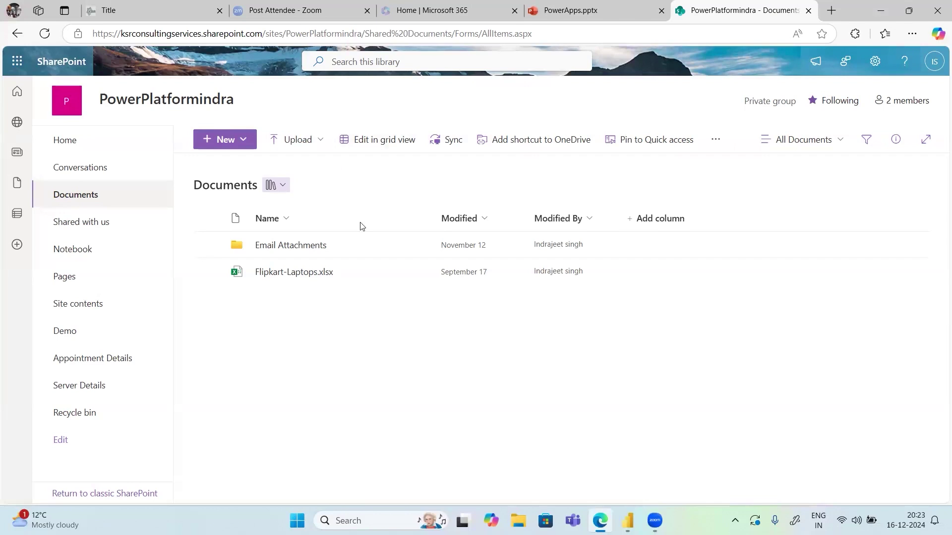
left_click(418, 277)
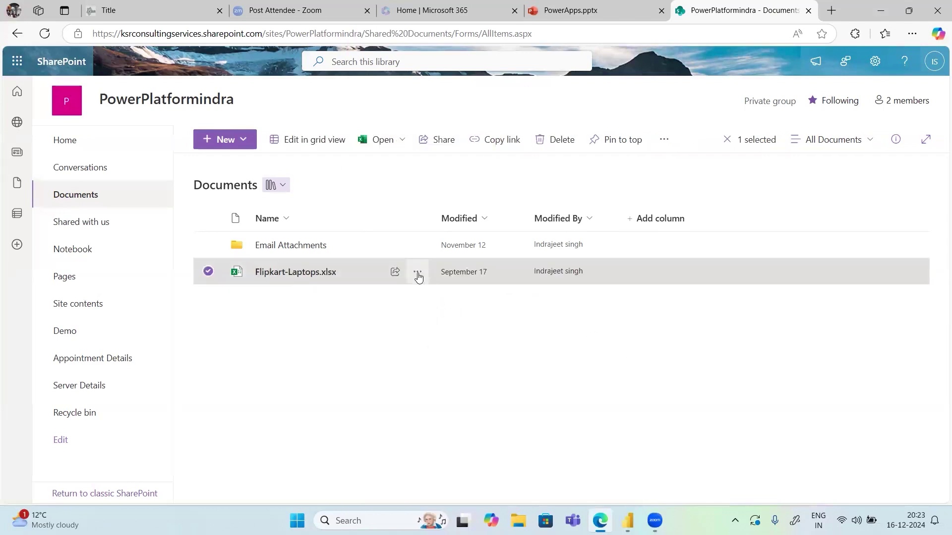
left_click(418, 277)
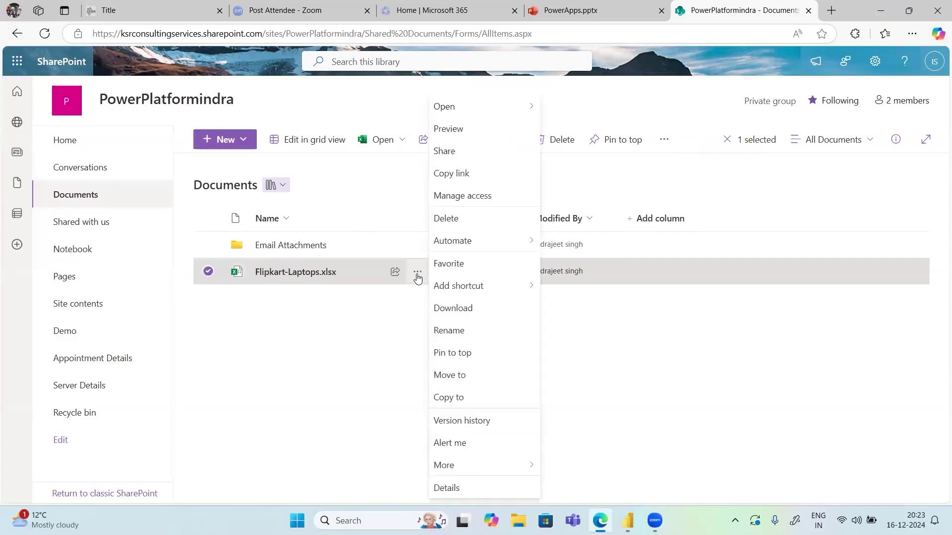
left_click(464, 177)
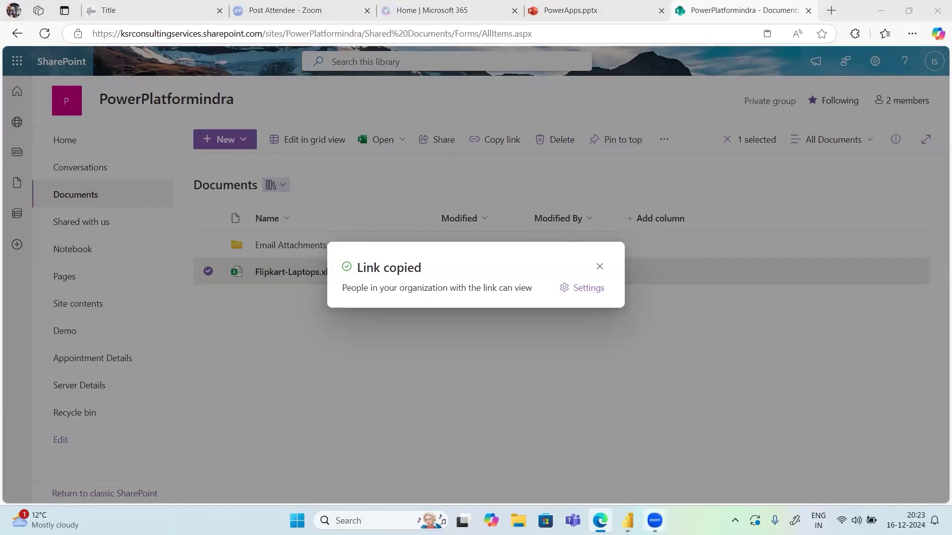
left_click(628, 521)
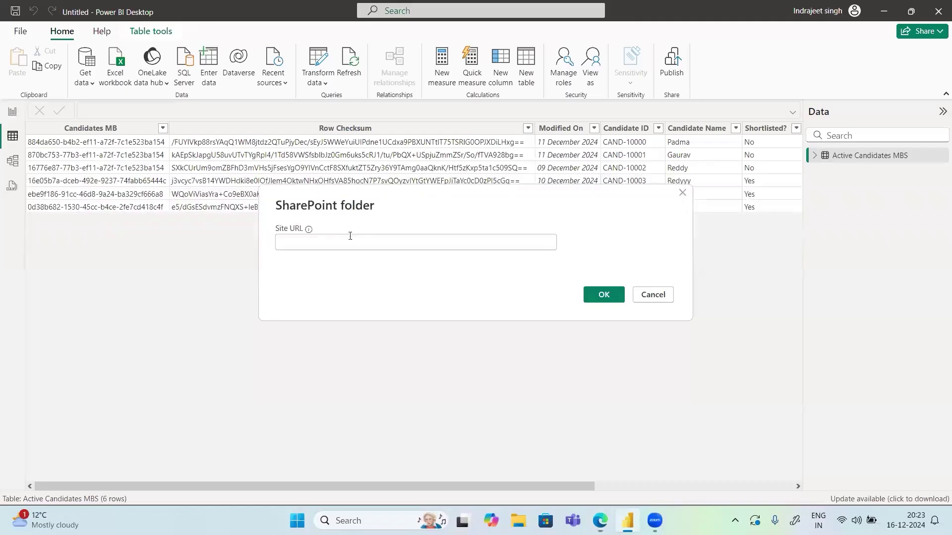
Submit the pasted file link as the Site URL, then reopen it for editing after the error
key("ctrl+v")
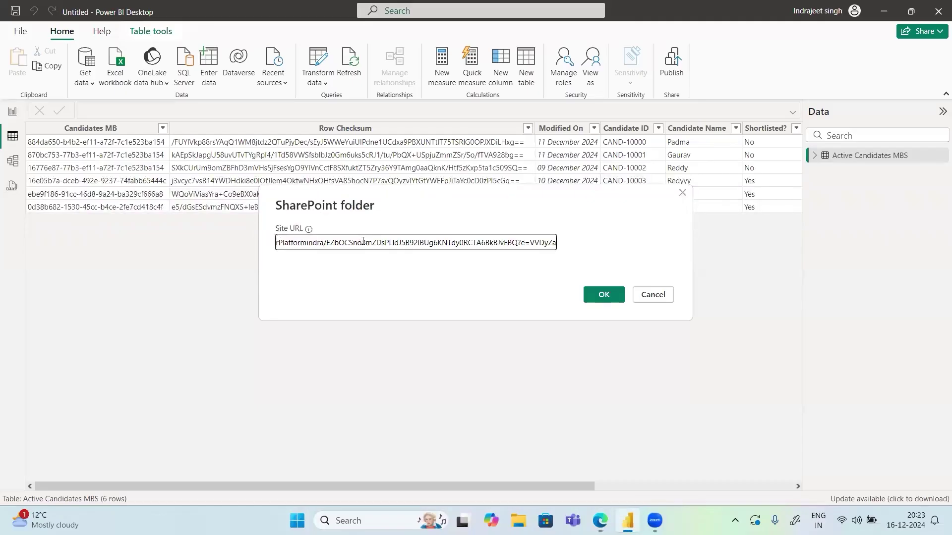
left_click(597, 297)
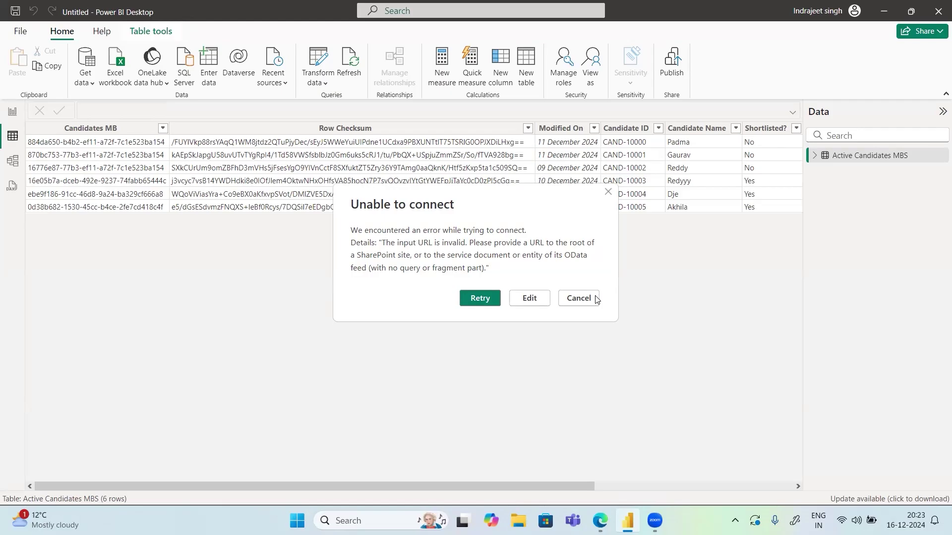
left_click(543, 302)
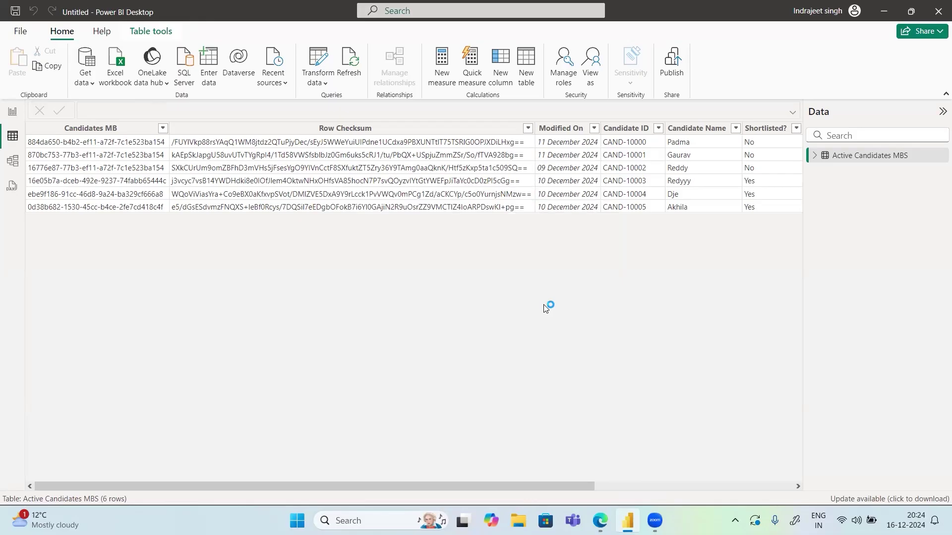
Trim the Site URL to end at PowerPlatformindra/ and resubmit it
mouse_move(308, 230)
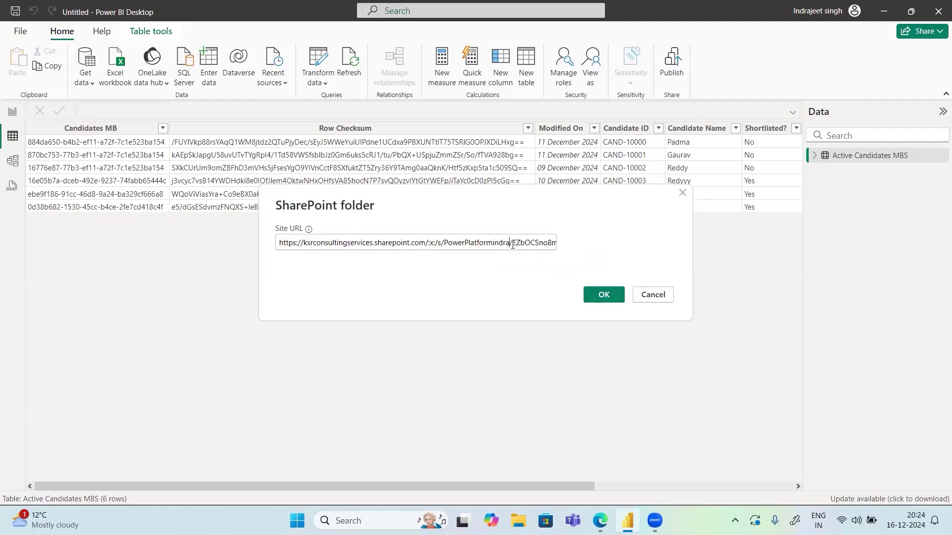
left_click(512, 243)
key("shift+End")
key("Delete")
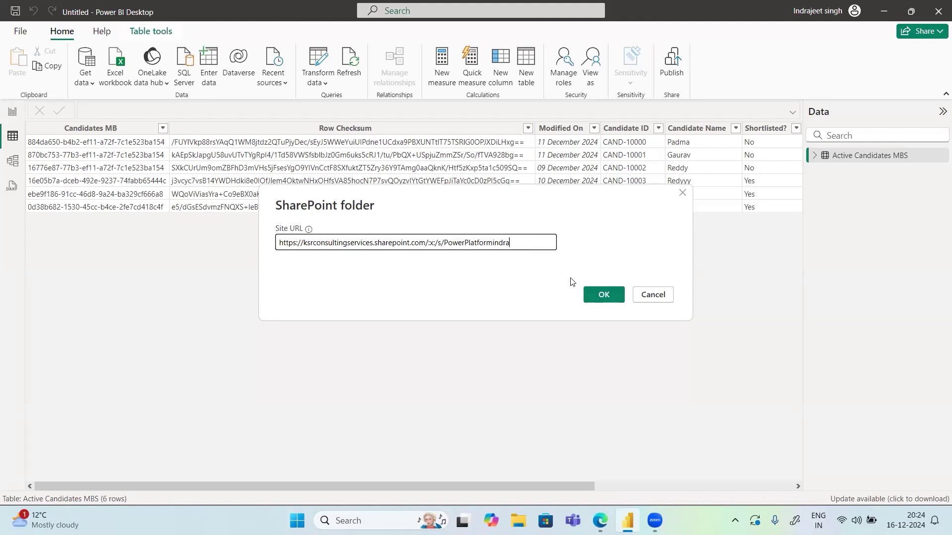
type("/")
left_click(604, 295)
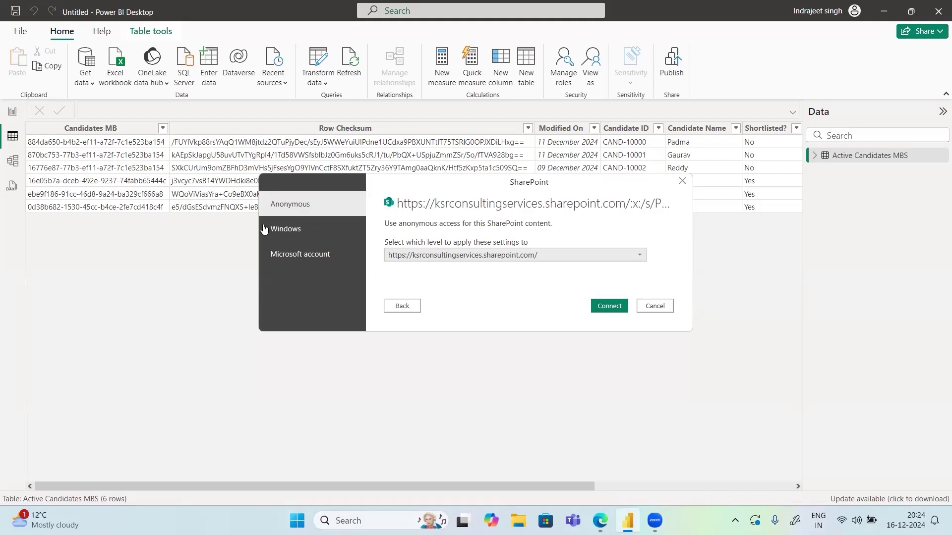
Choose Microsoft account access applied at the PowerPlatformindra level and begin signing in
left_click(312, 229)
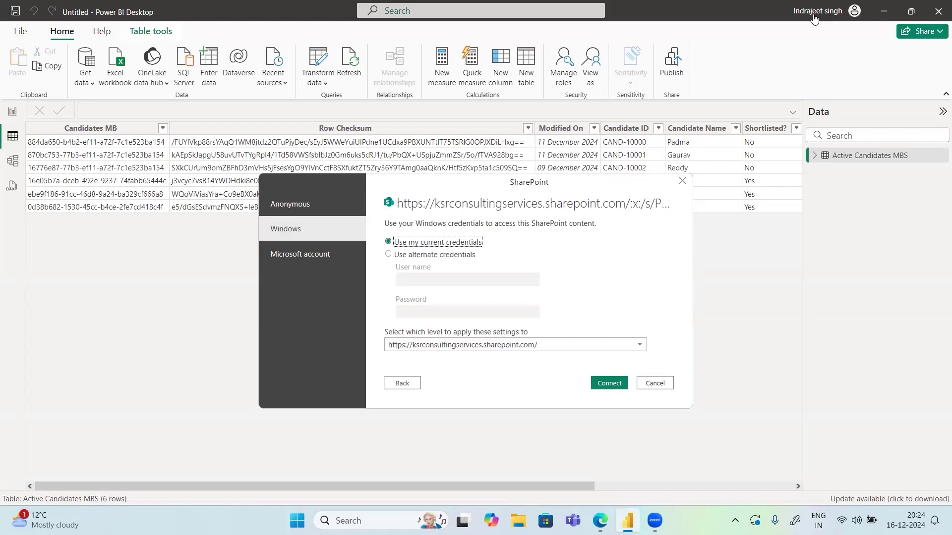
left_click(298, 255)
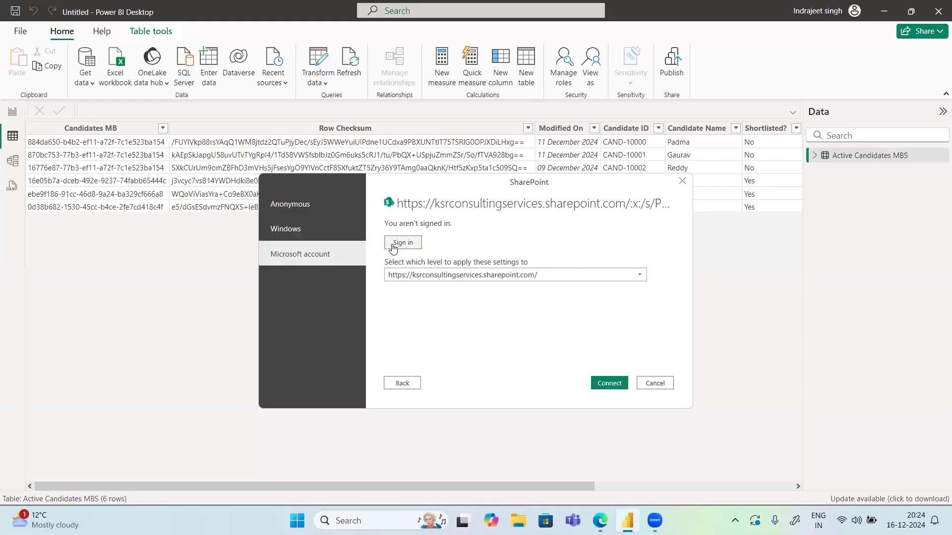
left_click(522, 281)
left_click(500, 326)
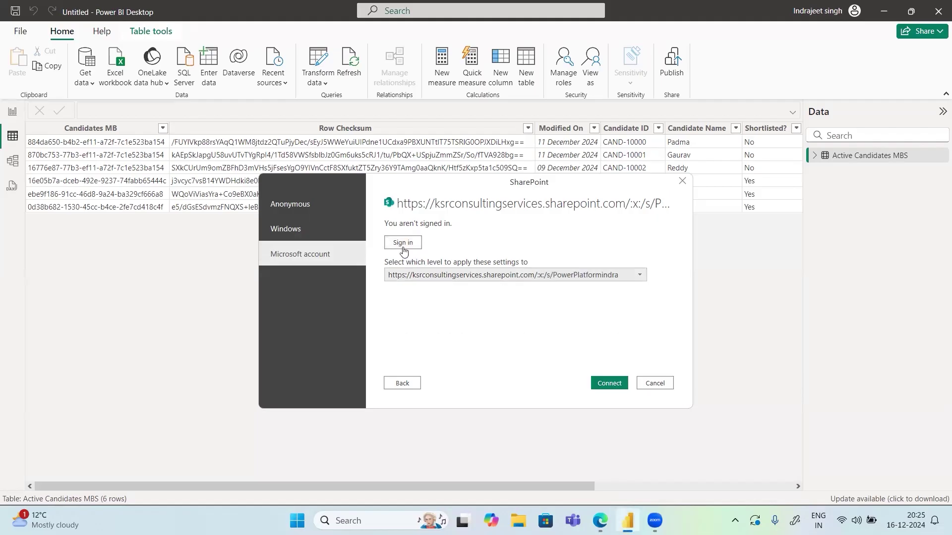
left_click(402, 248)
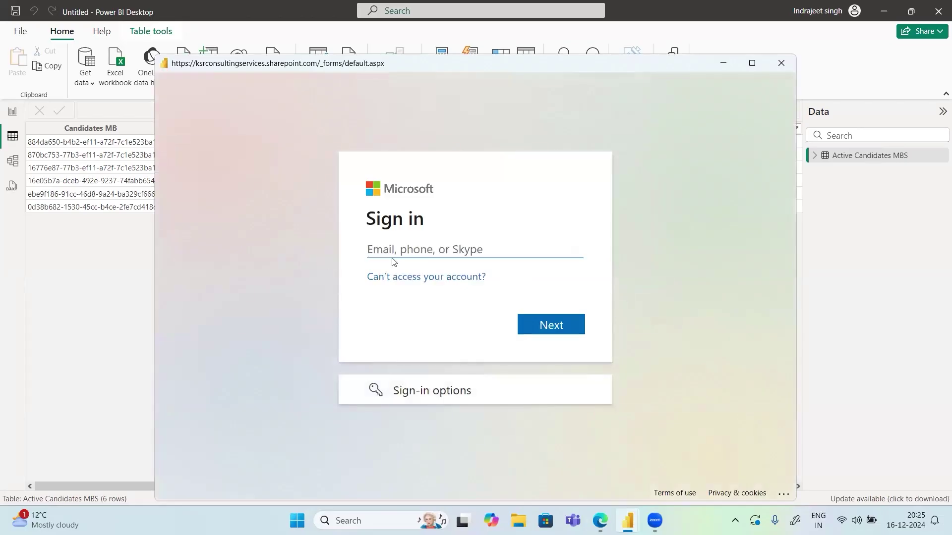
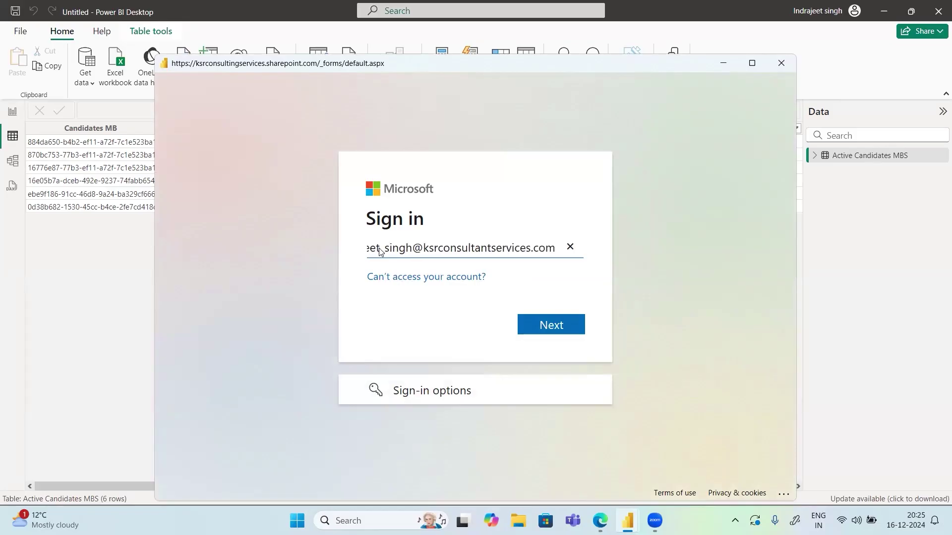
Sign in with the work account's e-mail and password, resubmitting the e-mail after a lookup error
left_click(571, 323)
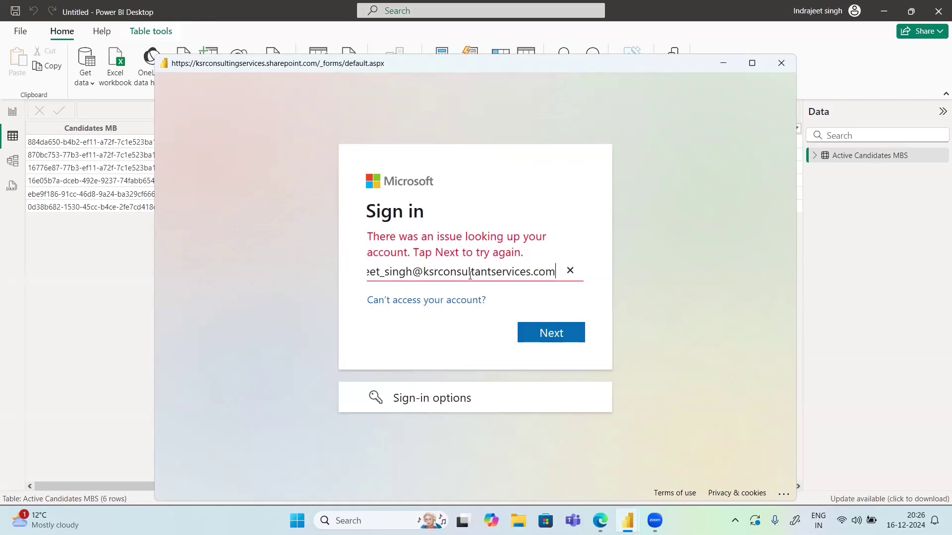
key("Home")
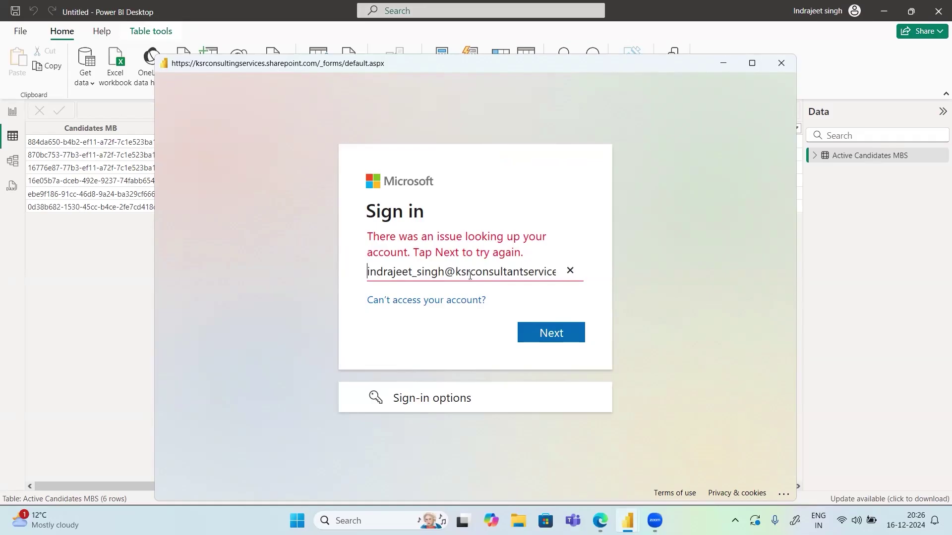
key("Return")
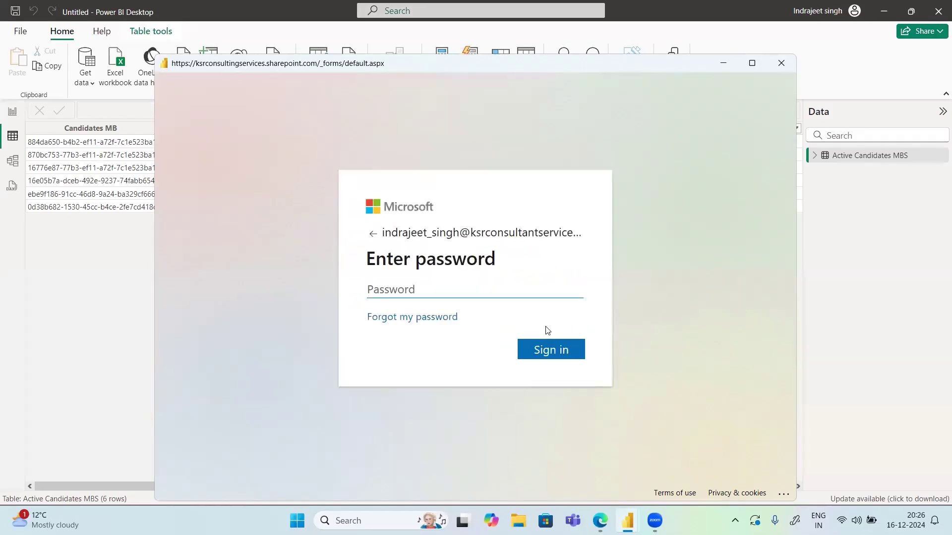
type("•••••••••")
key("Return")
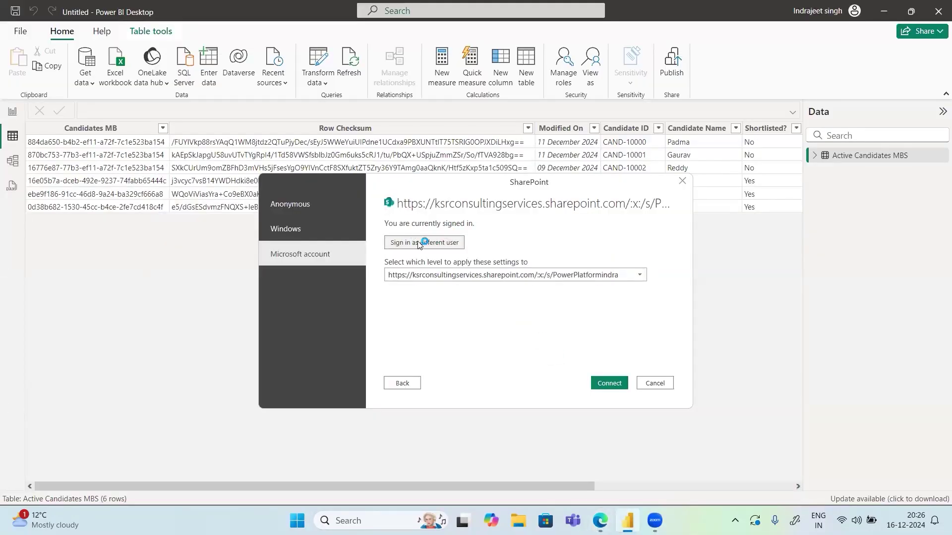
Try connecting to the SharePoint folder, then go back to the address after the 404 error
left_click(609, 384)
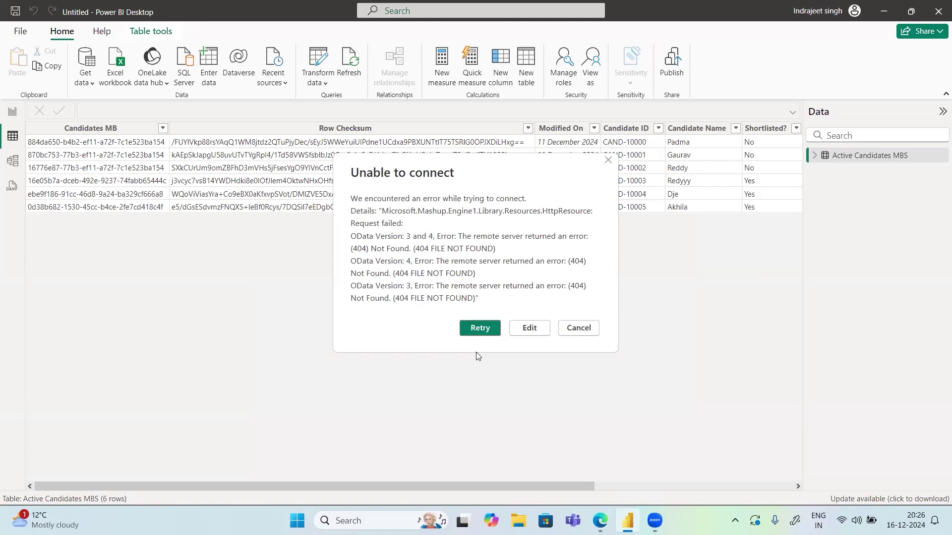
left_click(527, 328)
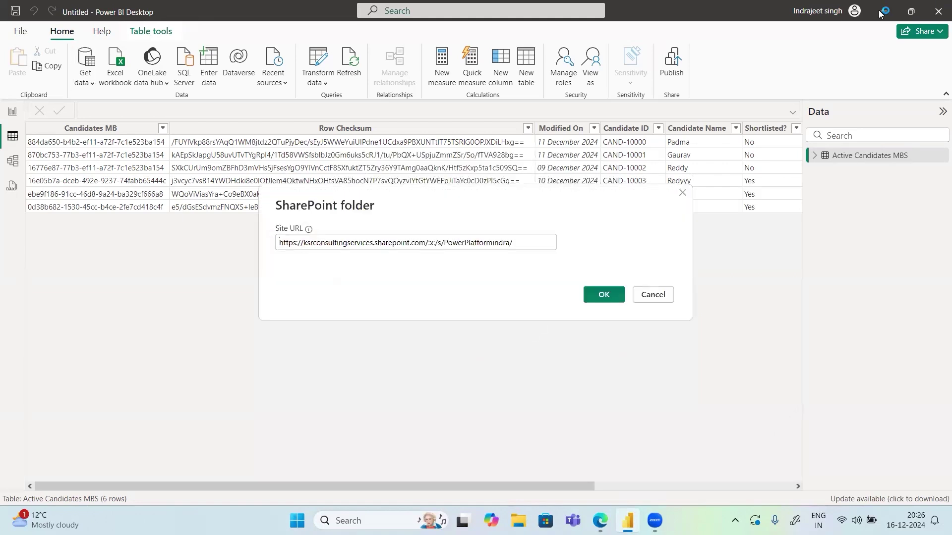
Open the PowerPlatformindra home page in the browser, briefly opening a team-site article in another tab
left_click(600, 521)
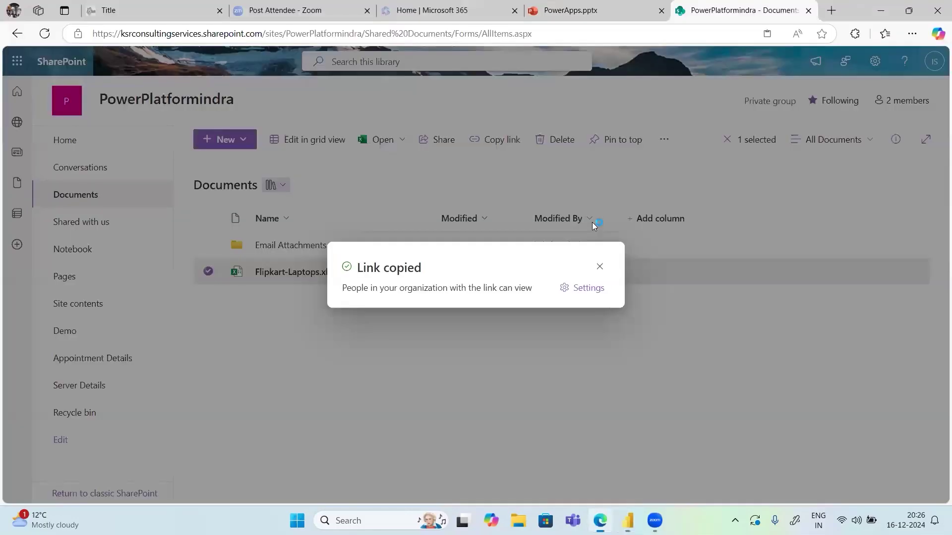
left_click(599, 268)
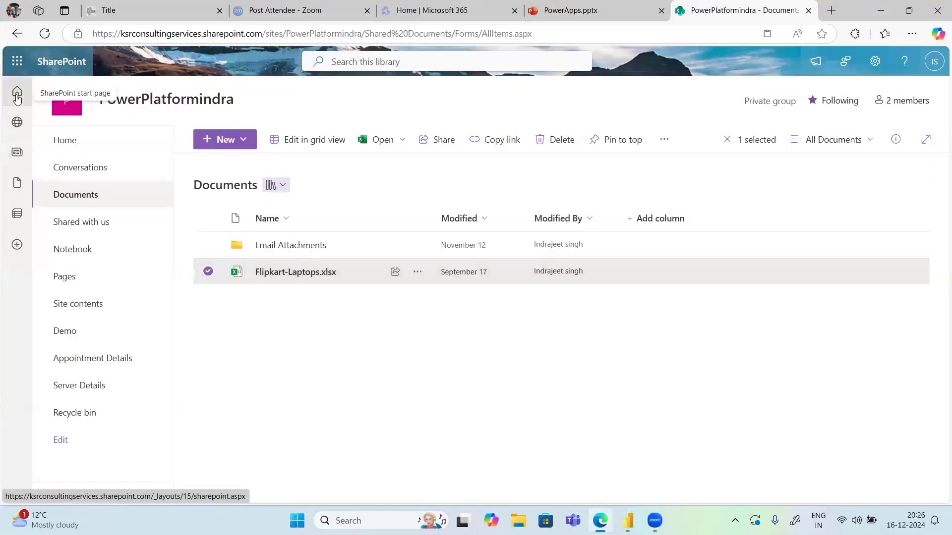
left_click(63, 143)
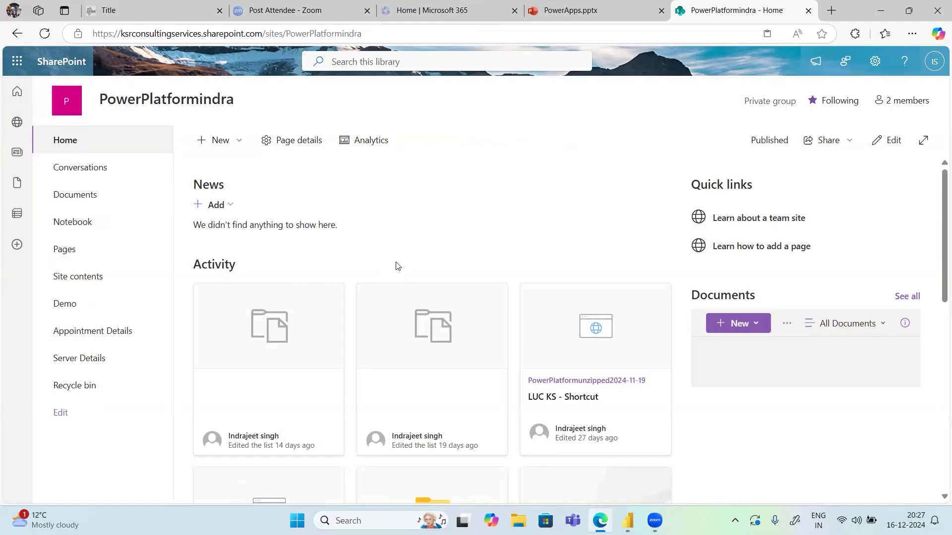
scroll(397, 266, "down", 5)
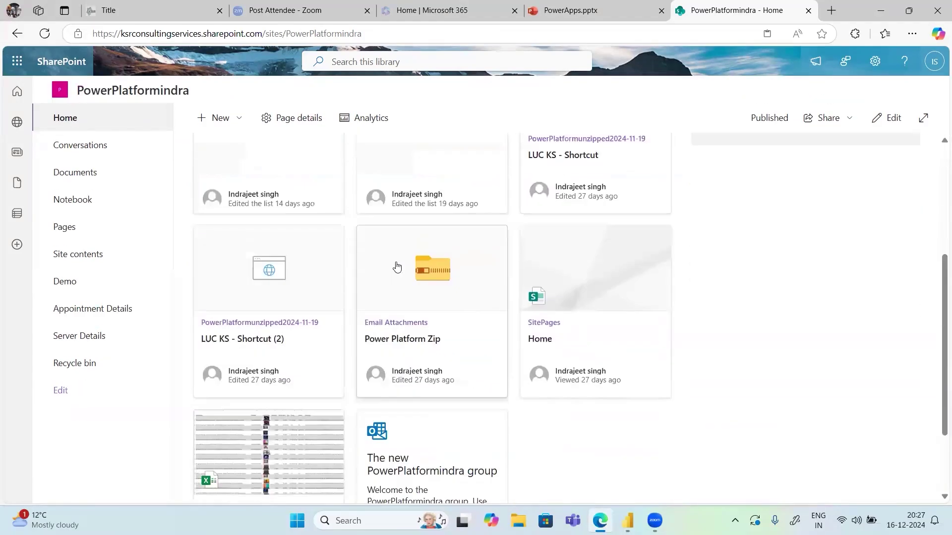
scroll(396, 266, "up", 5)
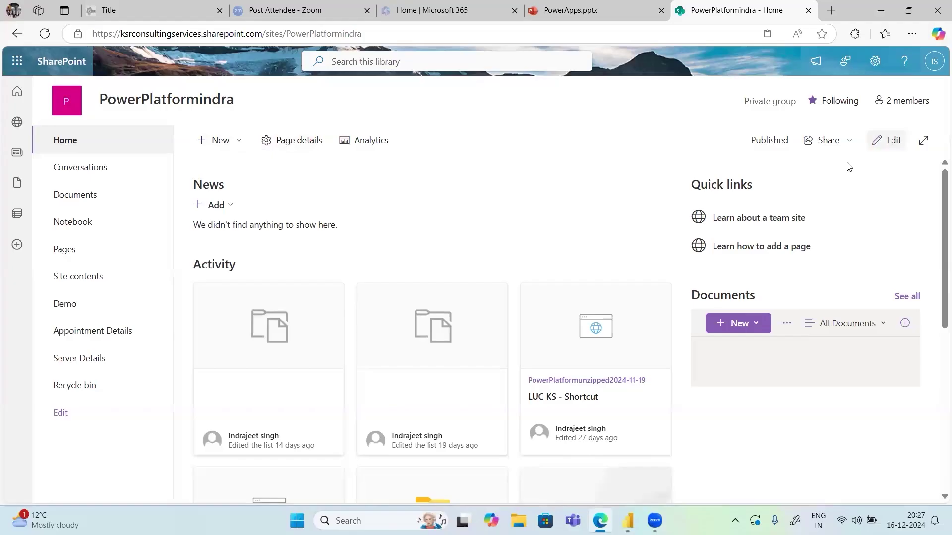
left_click(777, 218)
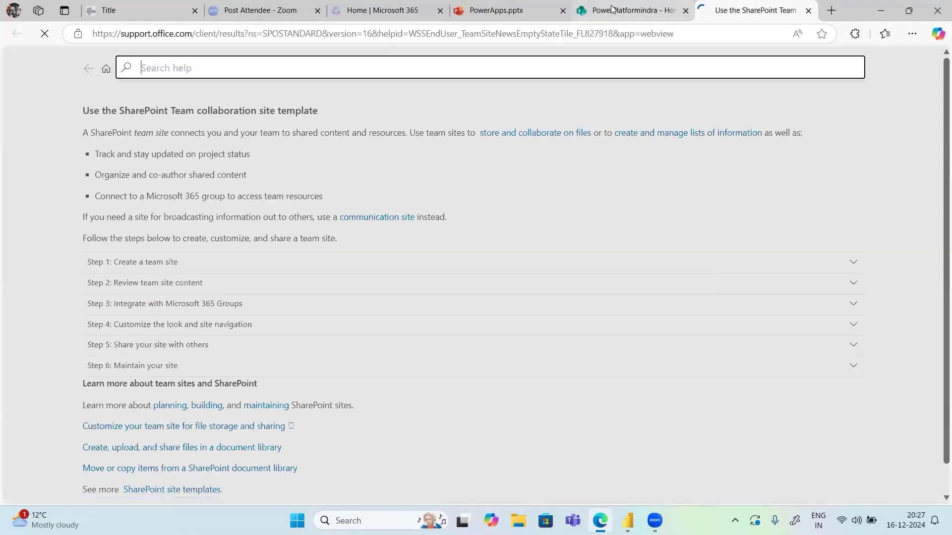
left_click(612, 8)
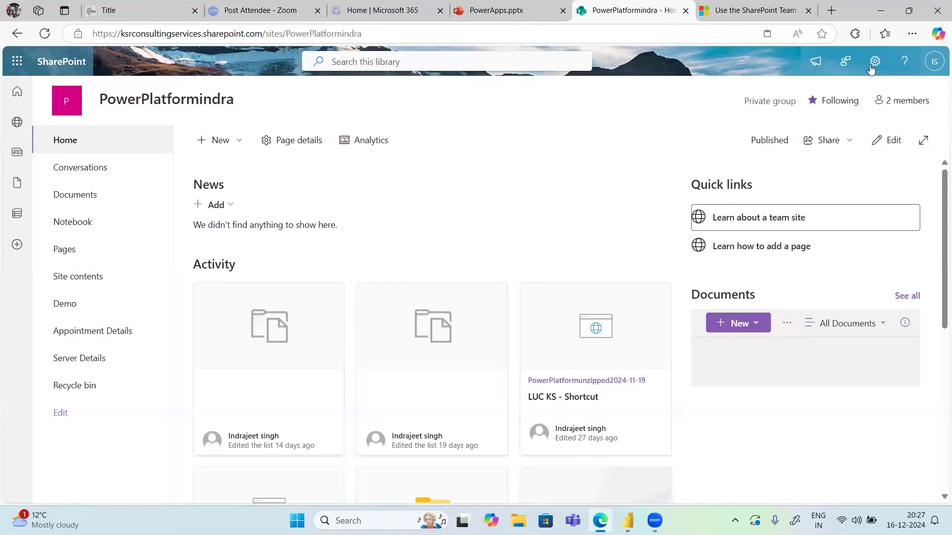
Go back to the Documents library and select the site URL up to PowerPlatformindra
left_click(878, 141)
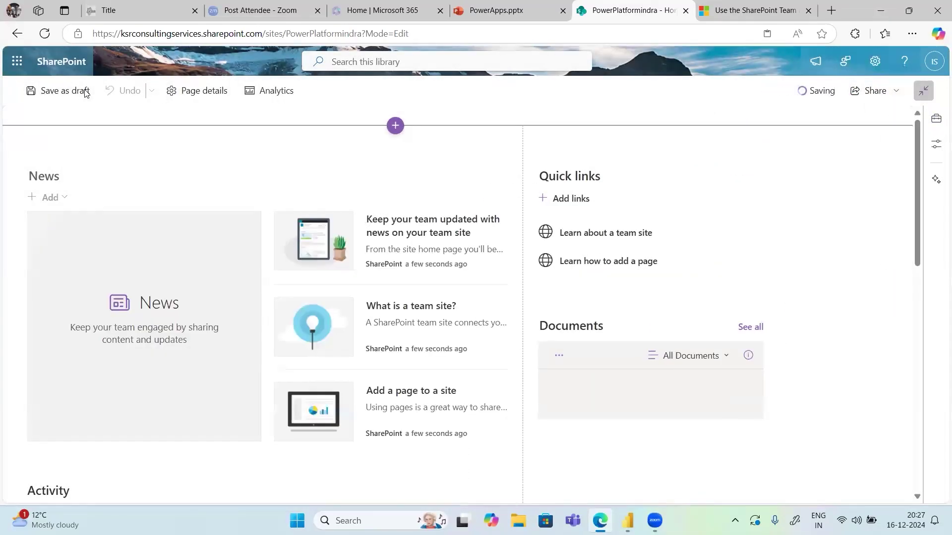
left_click(17, 33)
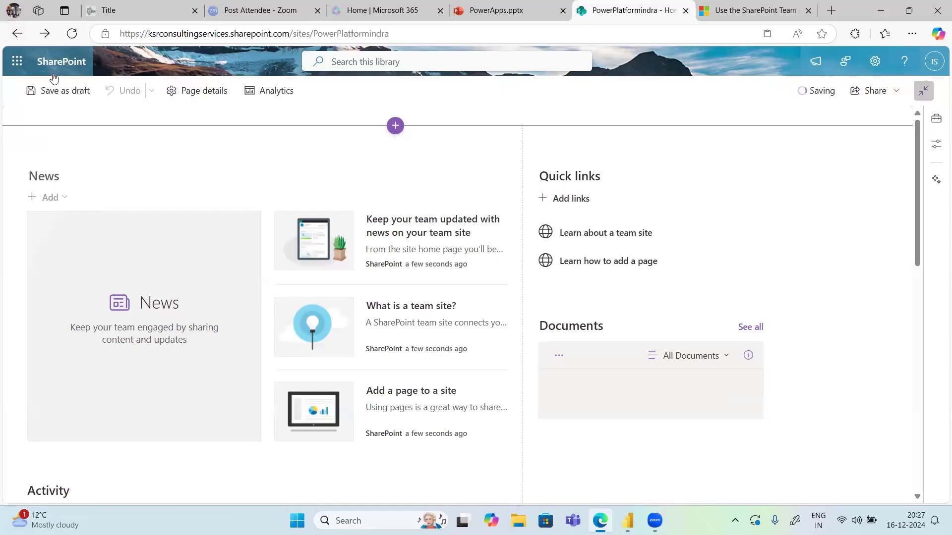
left_click(17, 35)
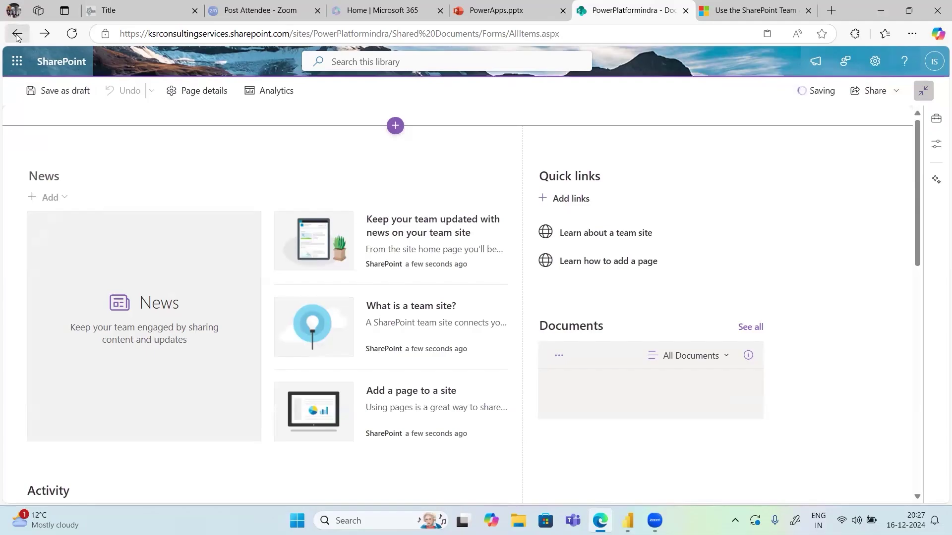
left_click_drag(389, 35, 58, 33)
key("ctrl+c")
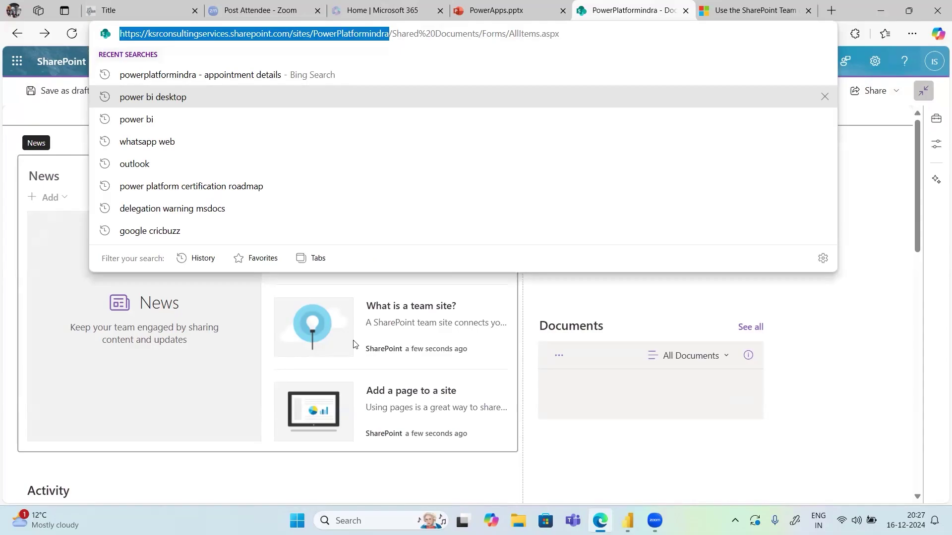
Replace the Site URL with the copied PowerPlatformindra site root address and submit it
key("alt+Tab")
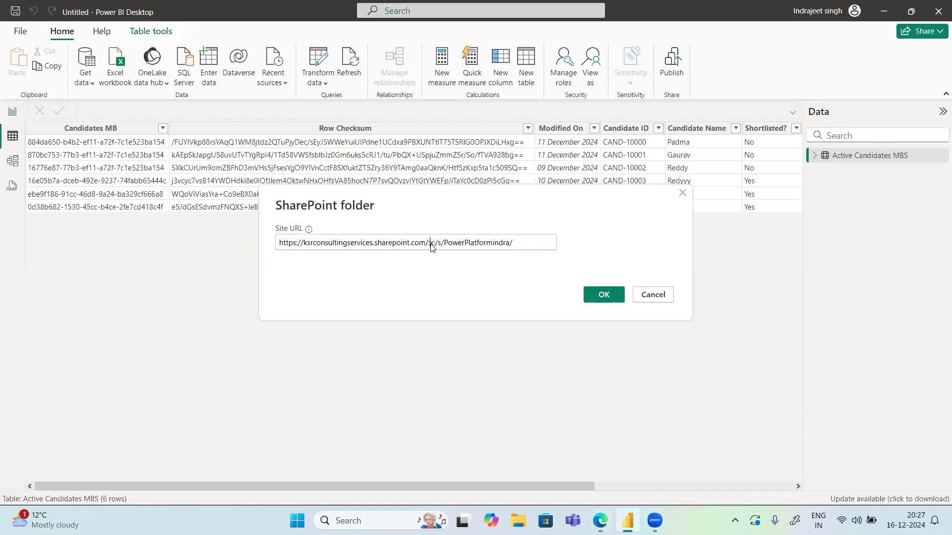
left_click(431, 246)
key("ctrl+a")
key("ctrl+v")
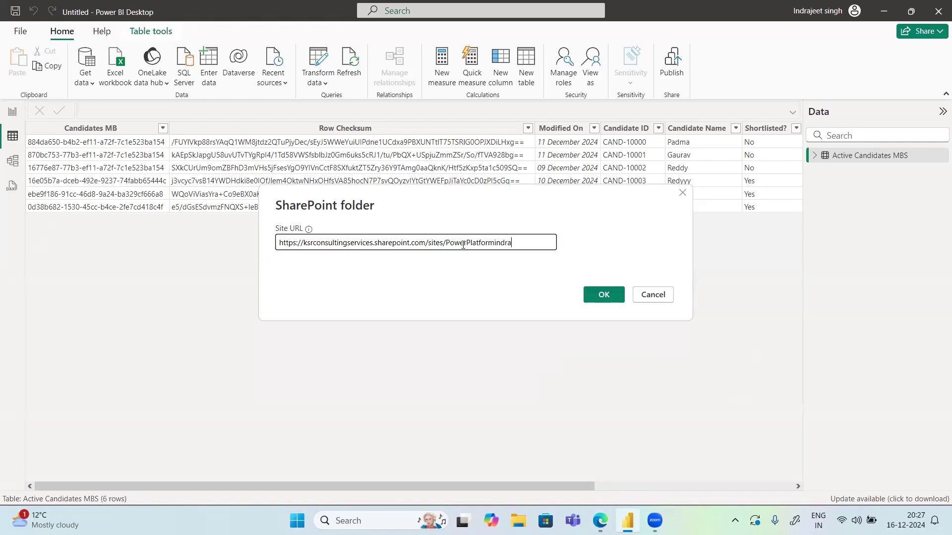
left_click(625, 298)
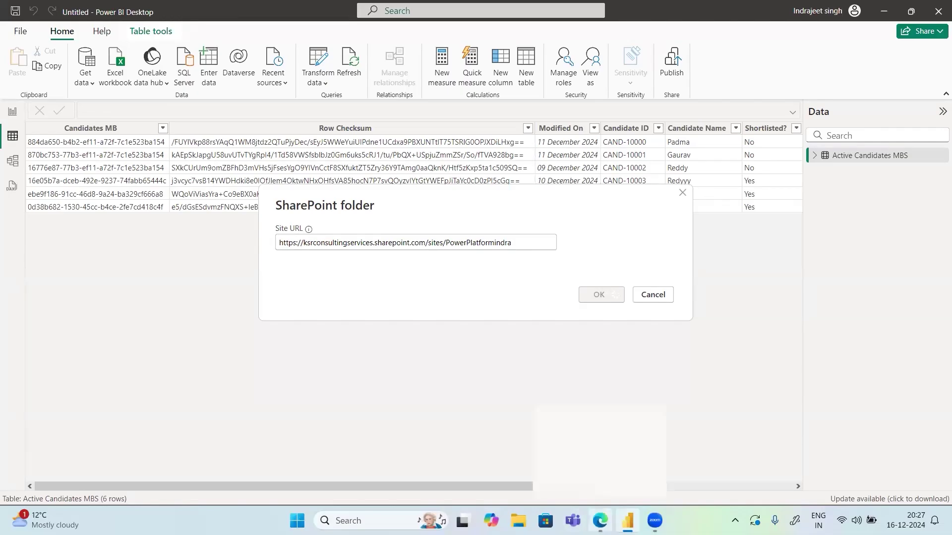
left_click(600, 521)
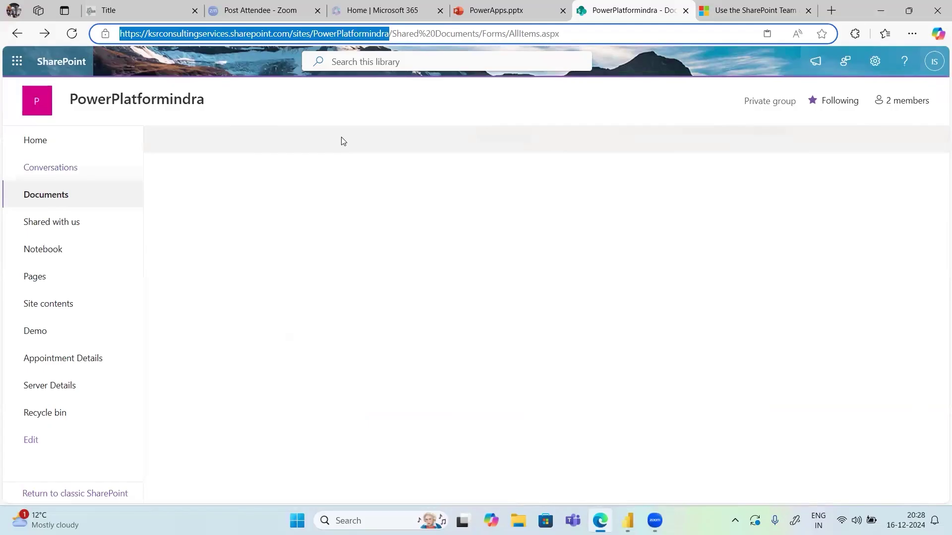
Open the PowerPlatformindra home page, glance at its details and Share dialog, then select its address
left_click(39, 153)
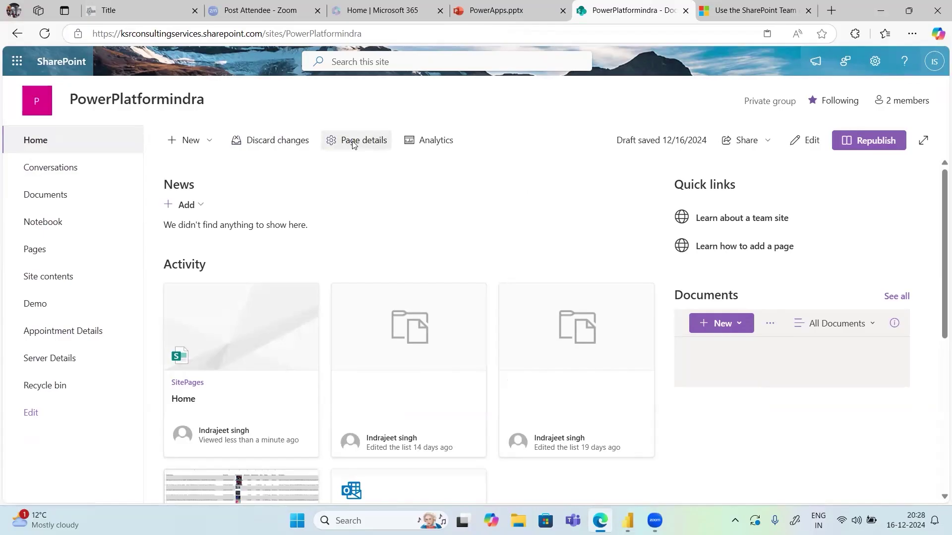
left_click(332, 141)
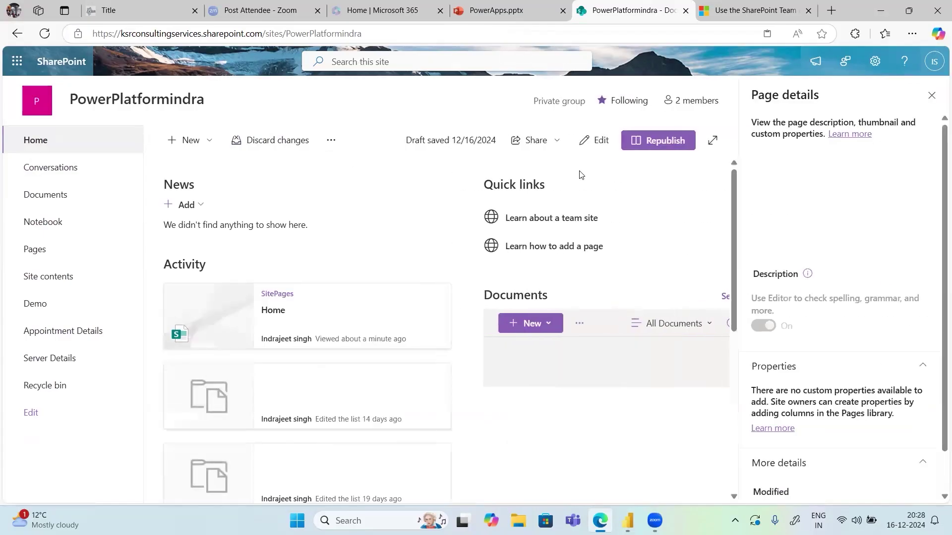
left_click(932, 96)
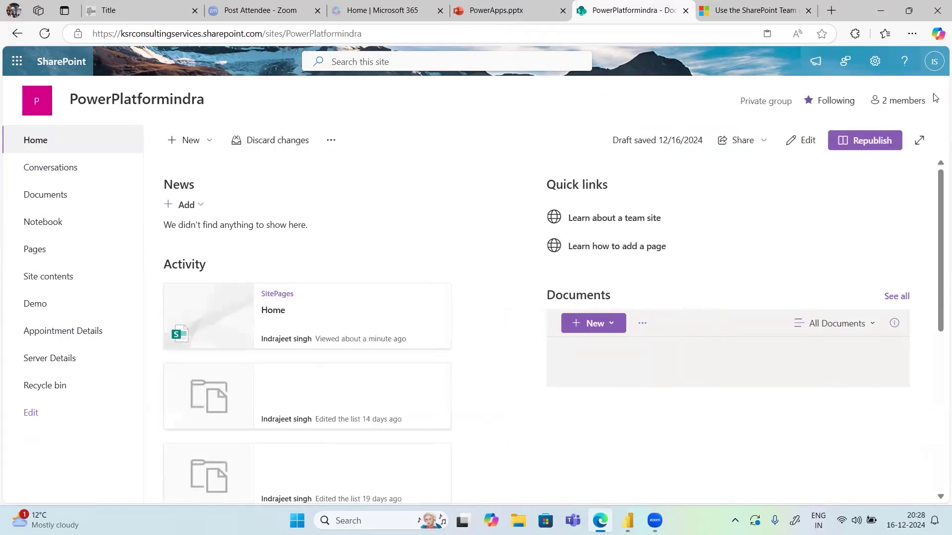
left_click(749, 143)
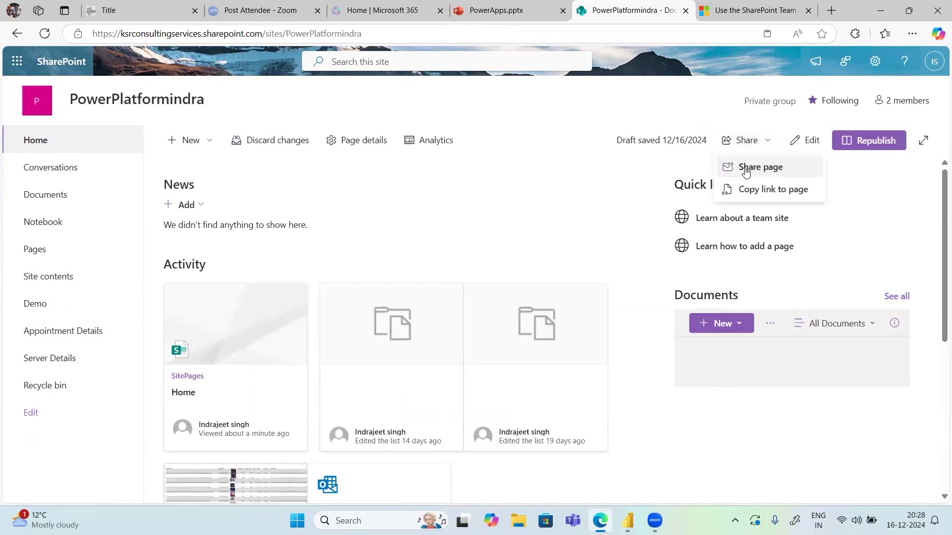
left_click(746, 169)
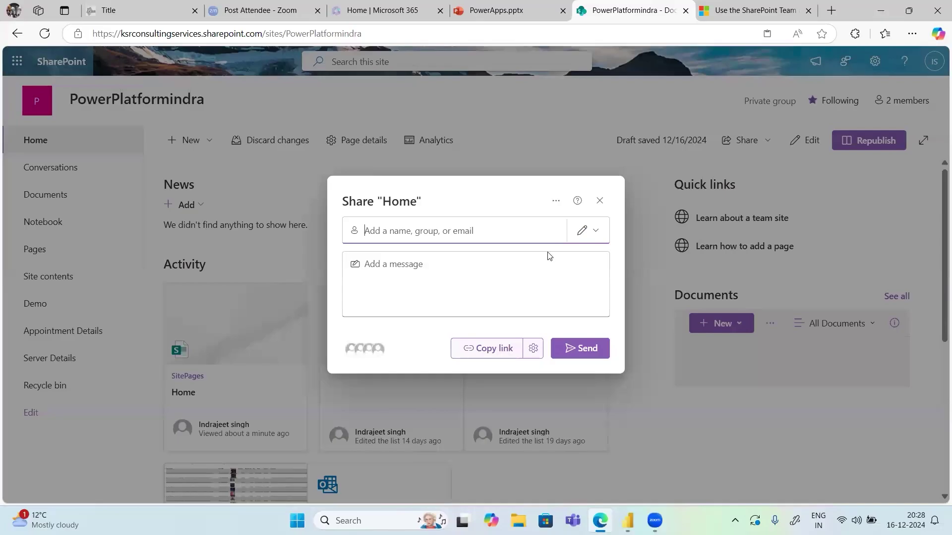
left_click(600, 201)
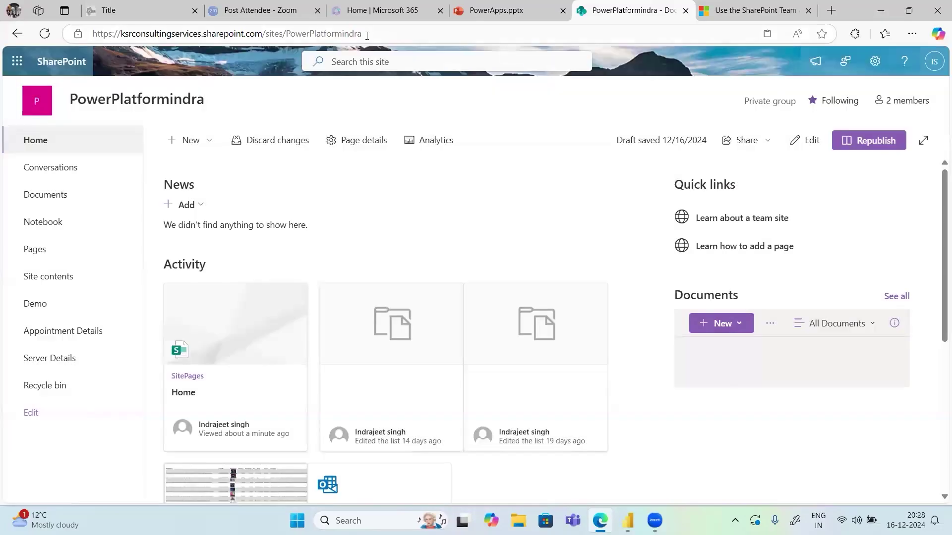
left_click(378, 34)
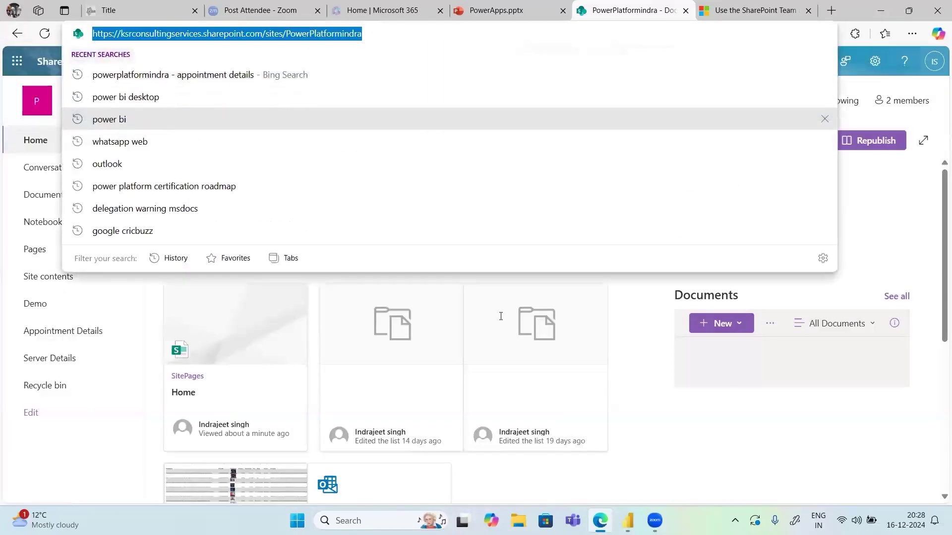
Load the SharePoint site's four-file list, including Flipkart-Laptops.xlsx, into Power Query as Query1
left_click(628, 520)
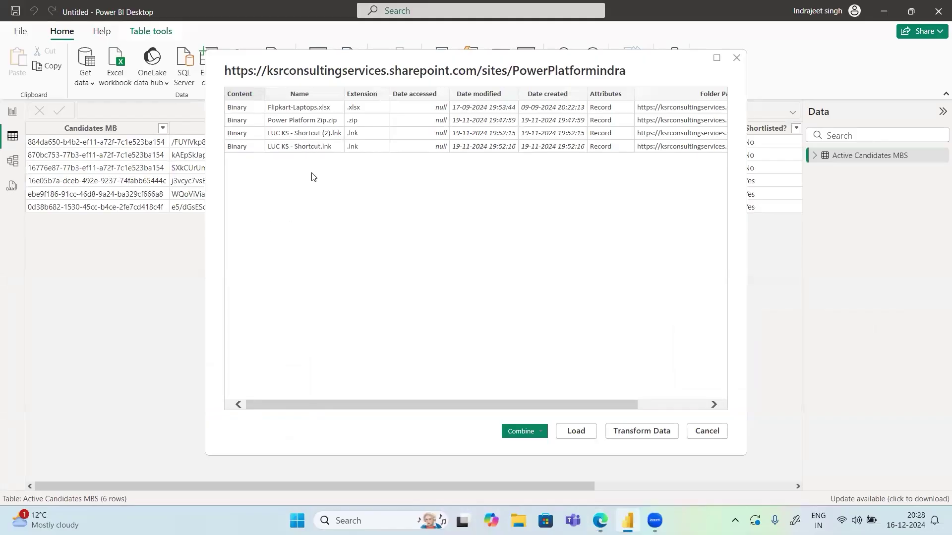
left_click(600, 521)
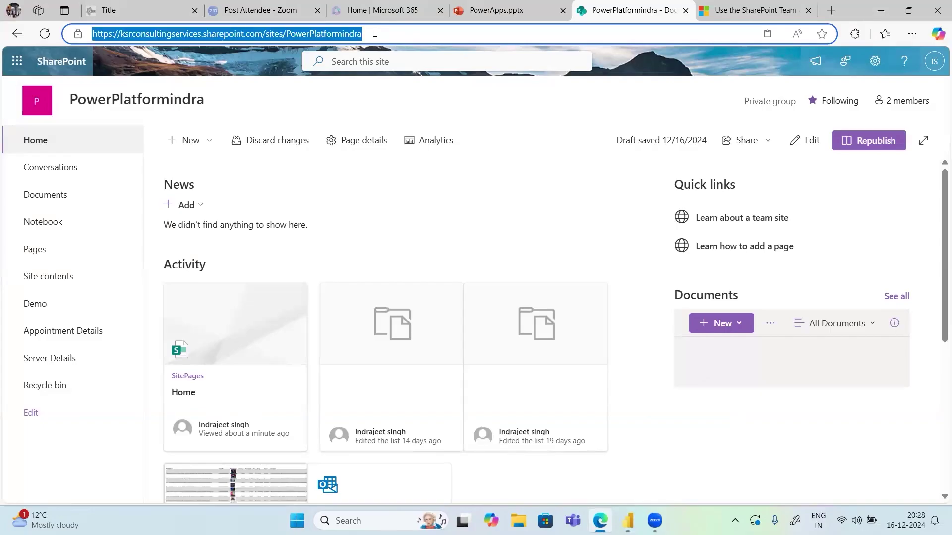
left_click(880, 14)
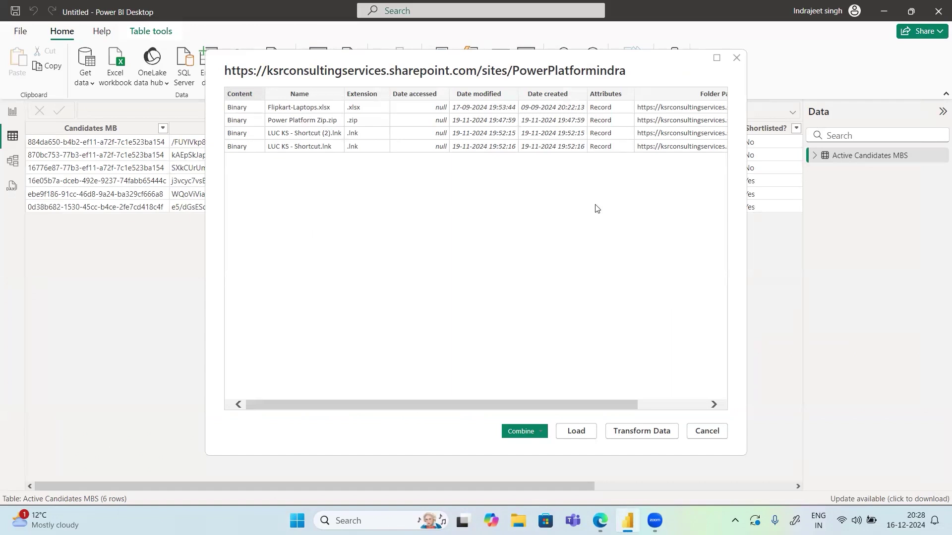
left_click(631, 425)
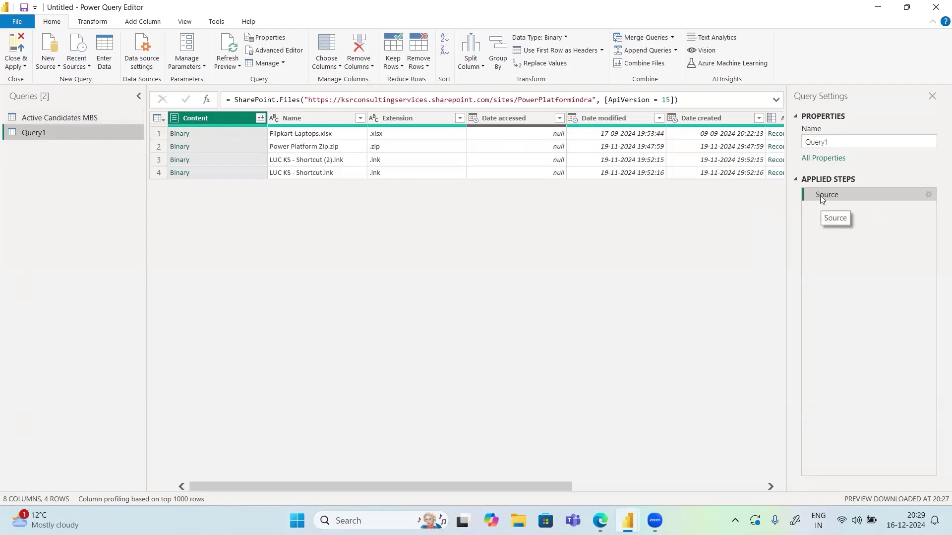
Open Flipkart-Laptops.xlsx's Binary content in Query1, adding Navigation and Imported Excel Workbook steps
left_click(181, 134)
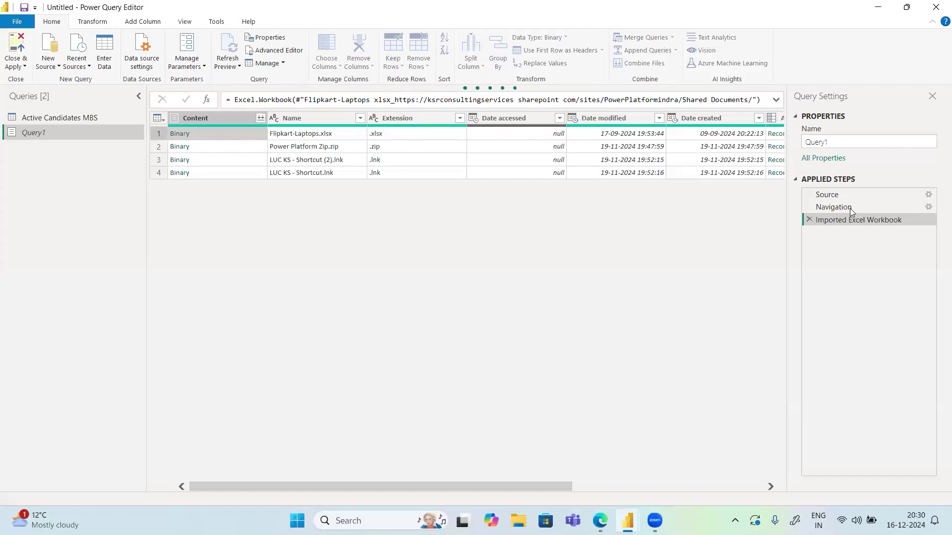
left_click(878, 7)
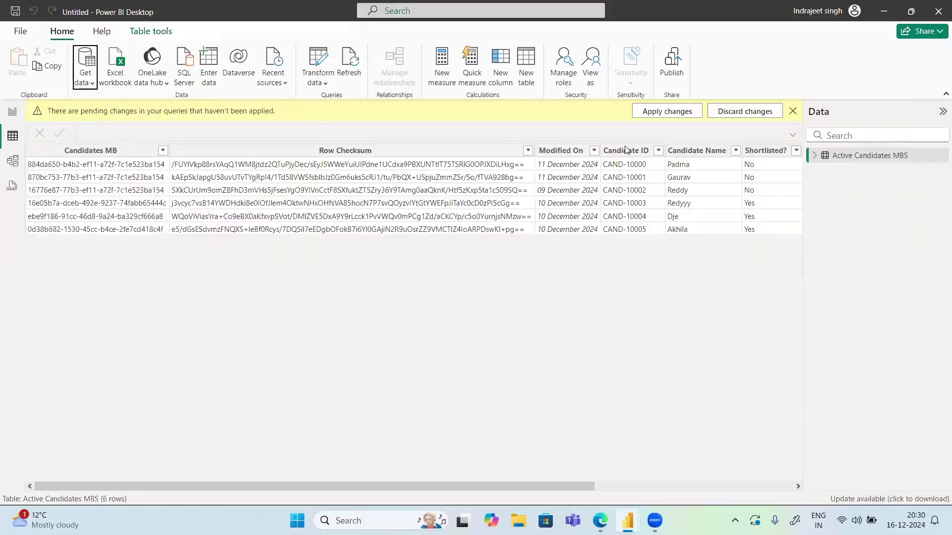
Open Flipkart-Laptops.xlsx from the PowerPlatformindra Documents library in a new tab
left_click(600, 520)
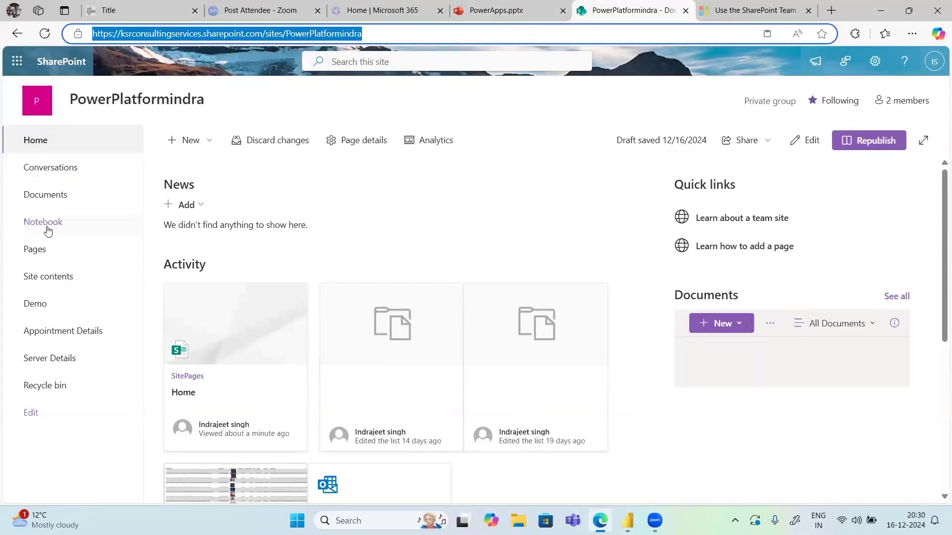
left_click(46, 198)
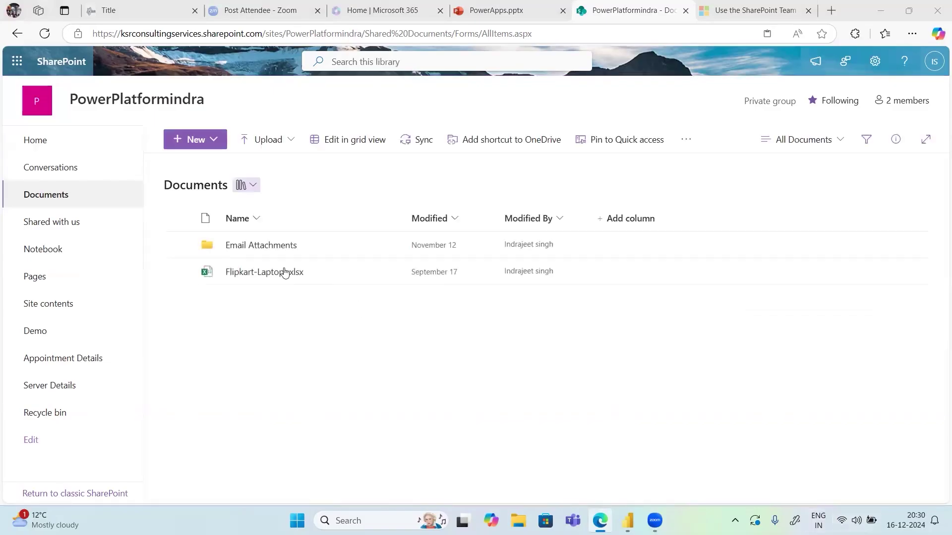
left_click(276, 275)
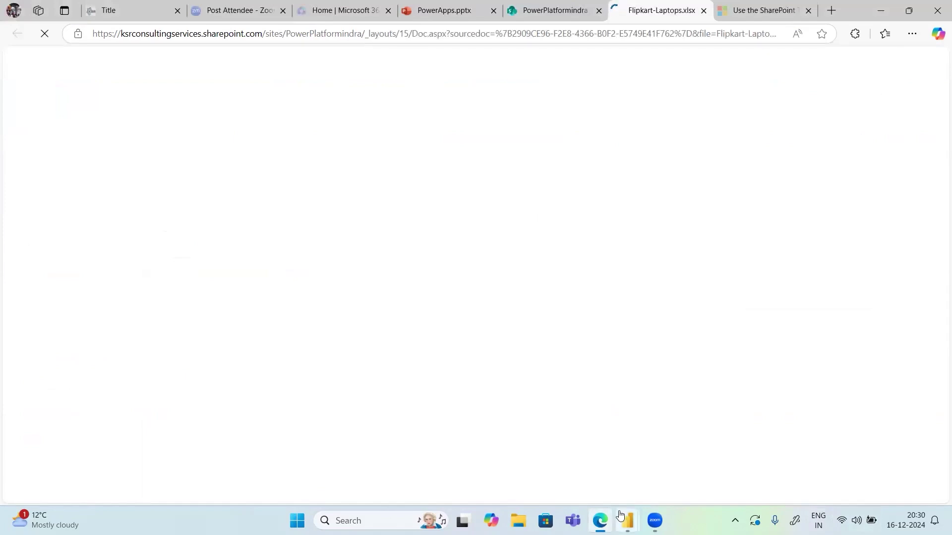
Delete Query1's Imported Excel Workbook step in Power Query Editor
mouse_move(632, 508)
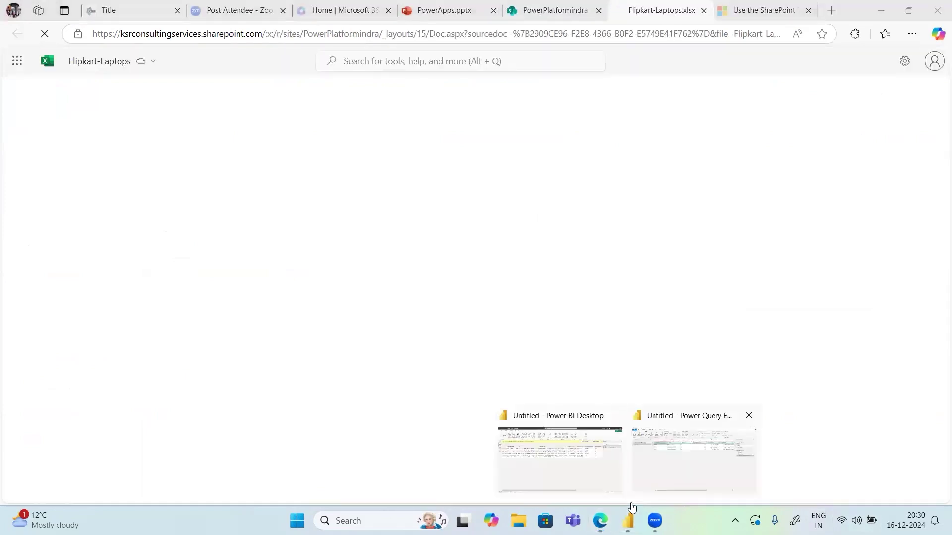
left_click(693, 449)
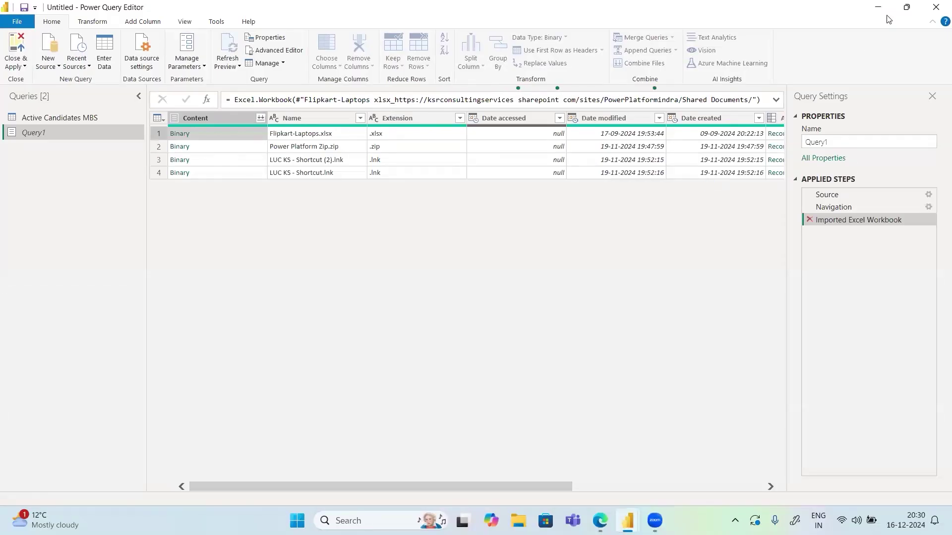
key("Delete")
Scroll across the FP_LP sheet in Excel online to inspect the empty Column1–Column15 fields
left_click(907, 7)
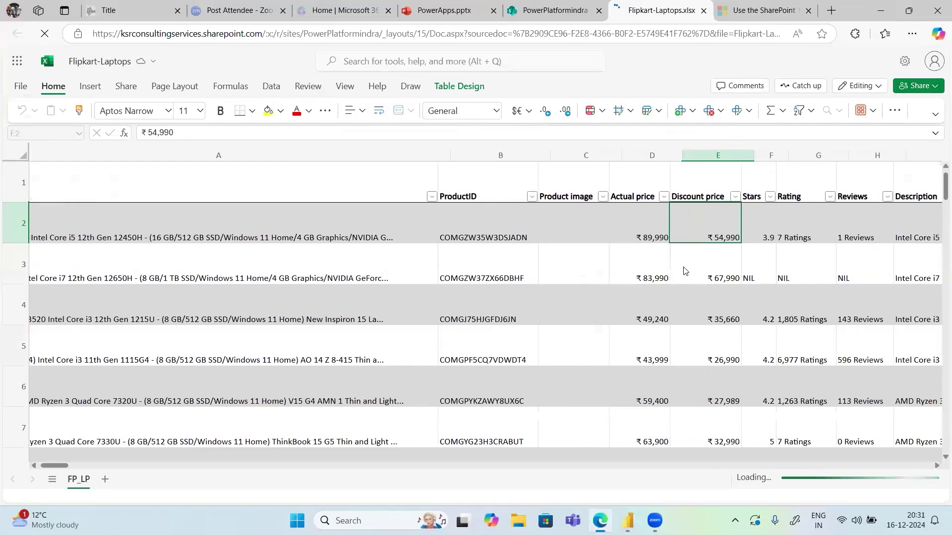
scroll(684, 271, "right", 10)
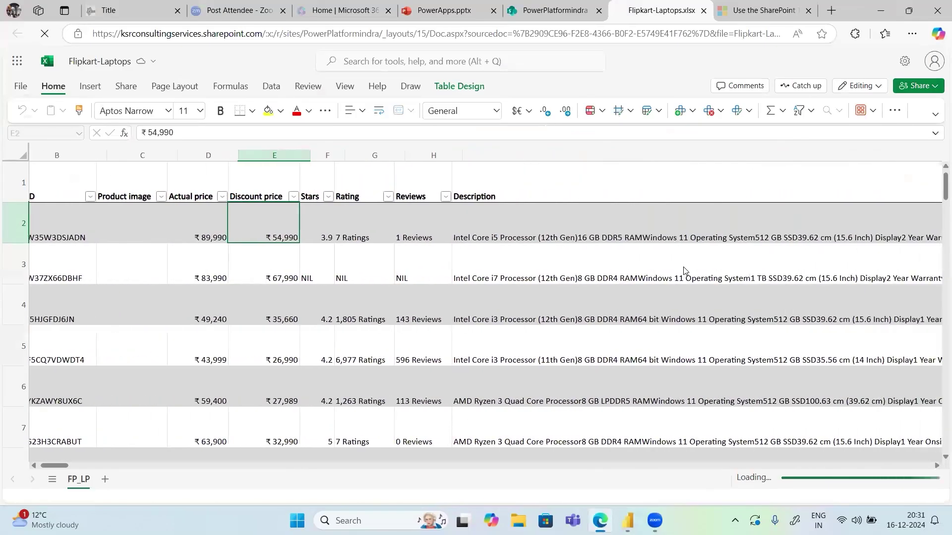
scroll(683, 271, "right", 15)
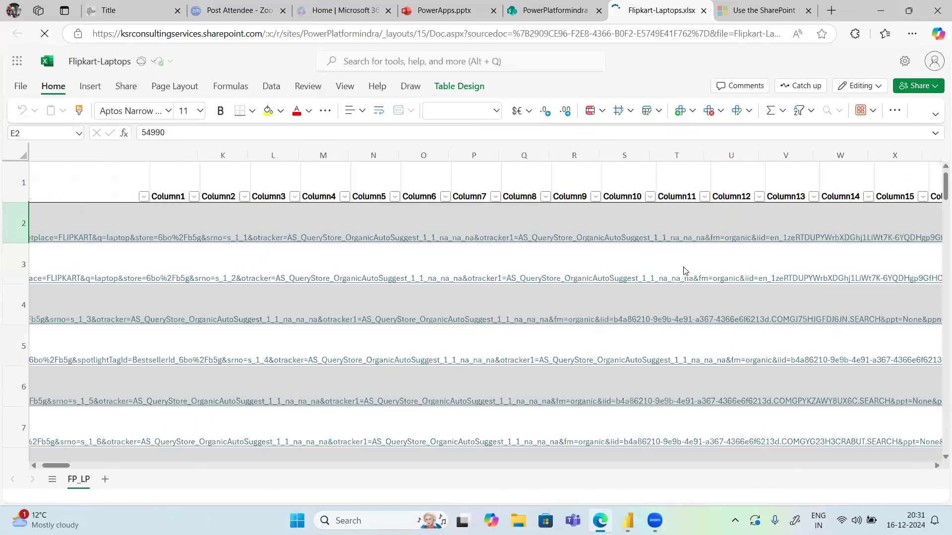
scroll(684, 270, "left", 5)
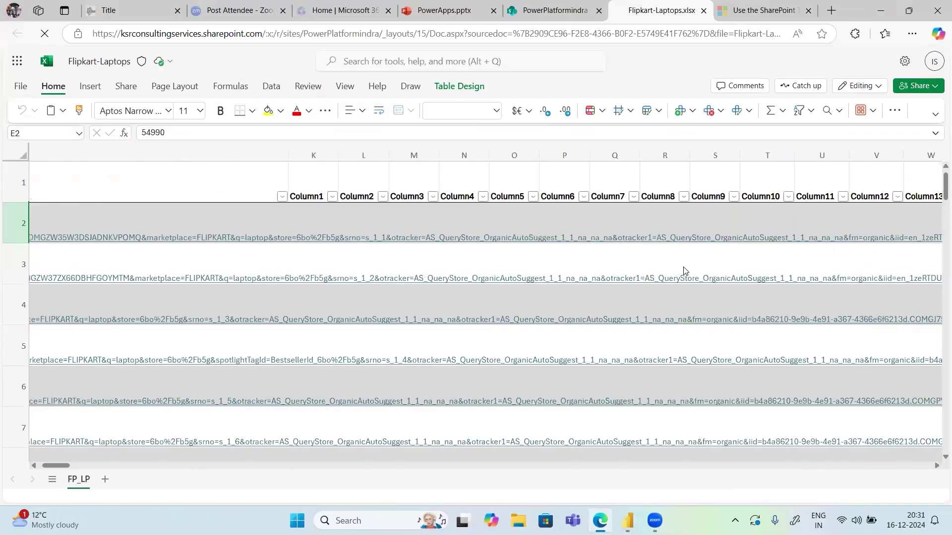
Select columns K through XFD, clear their header names, and delete those empty columns
scroll(683, 271, "left", 10)
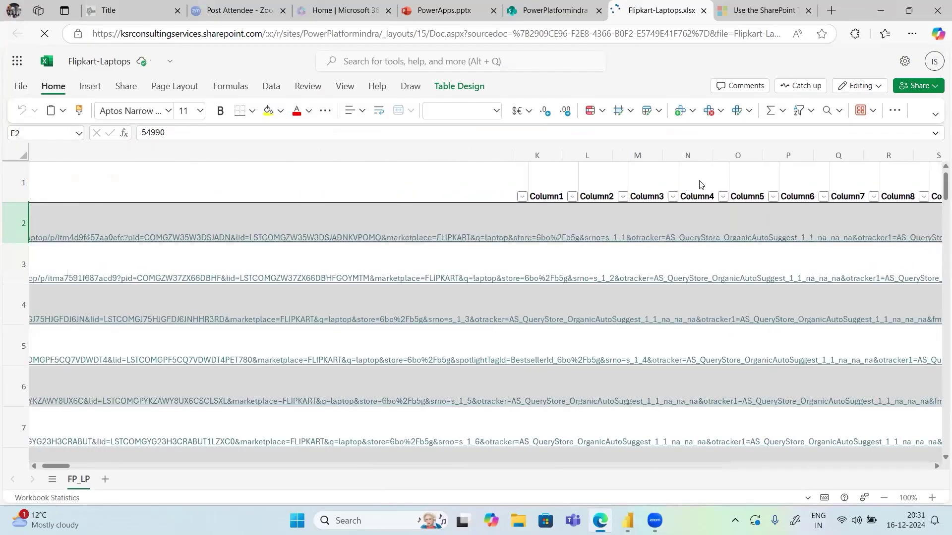
scroll(699, 184, "left", 5)
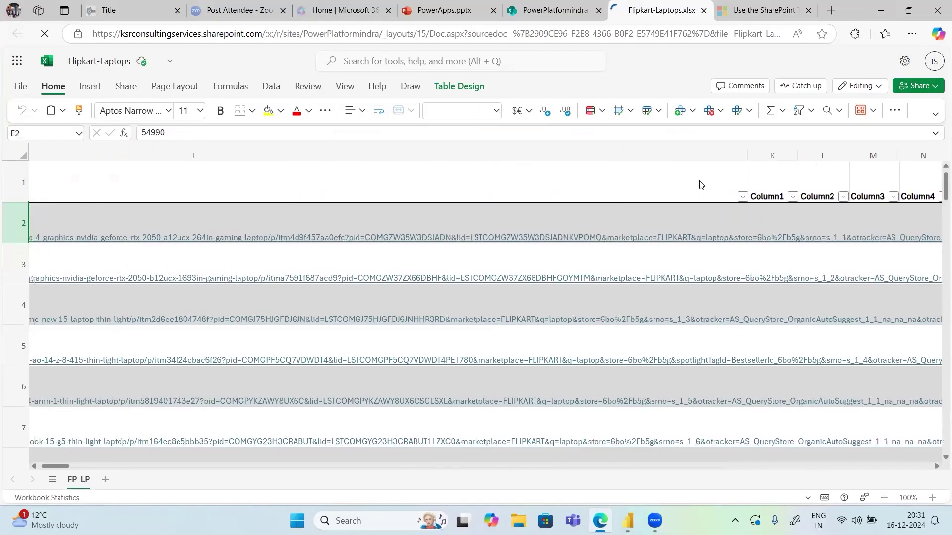
left_click(699, 184)
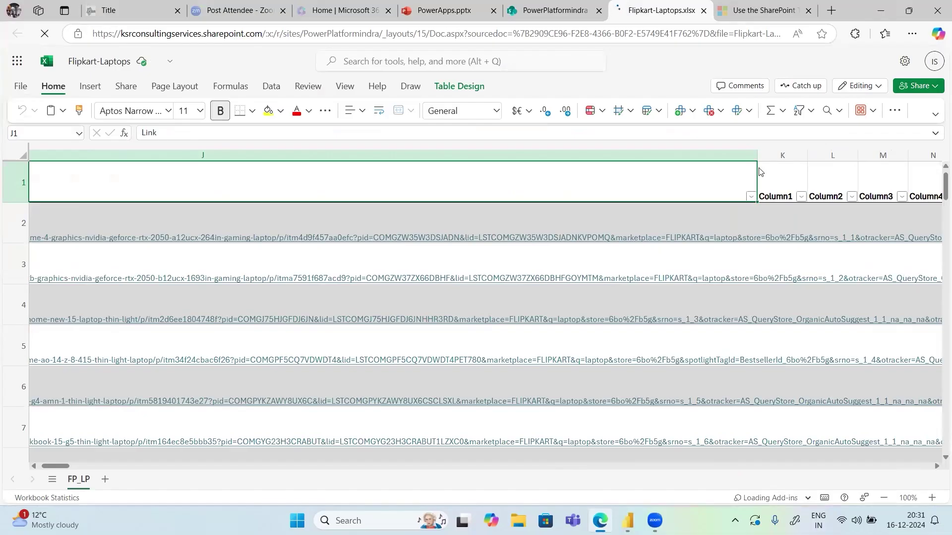
left_click(782, 155)
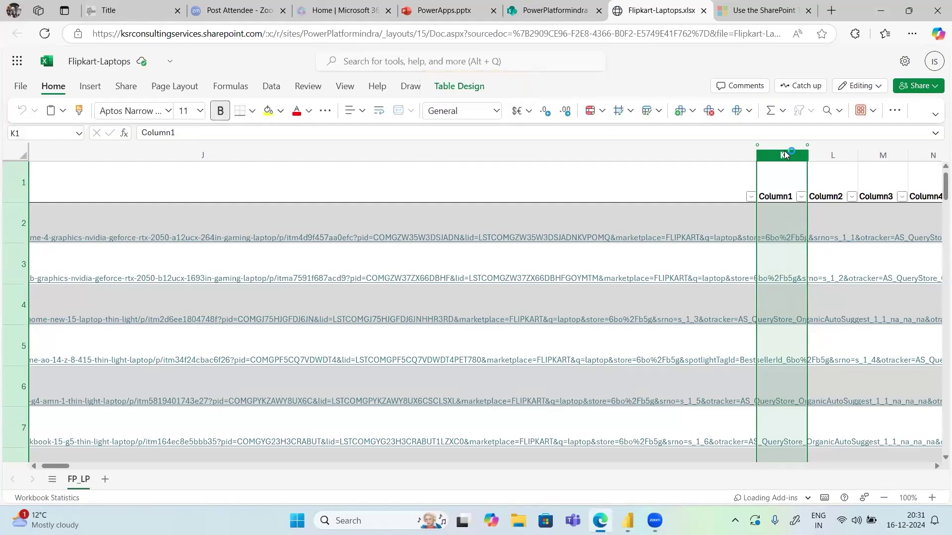
key("ctrl+shift+Right")
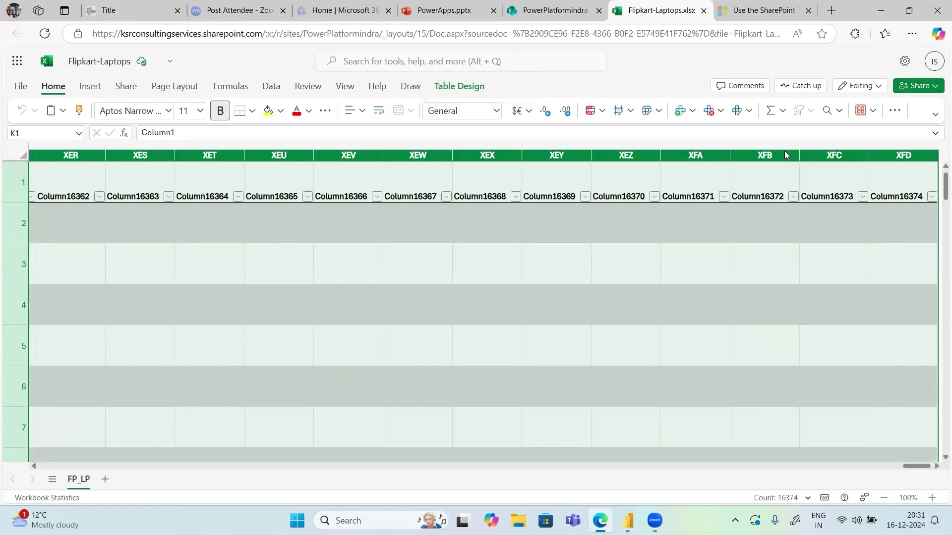
key("Delete")
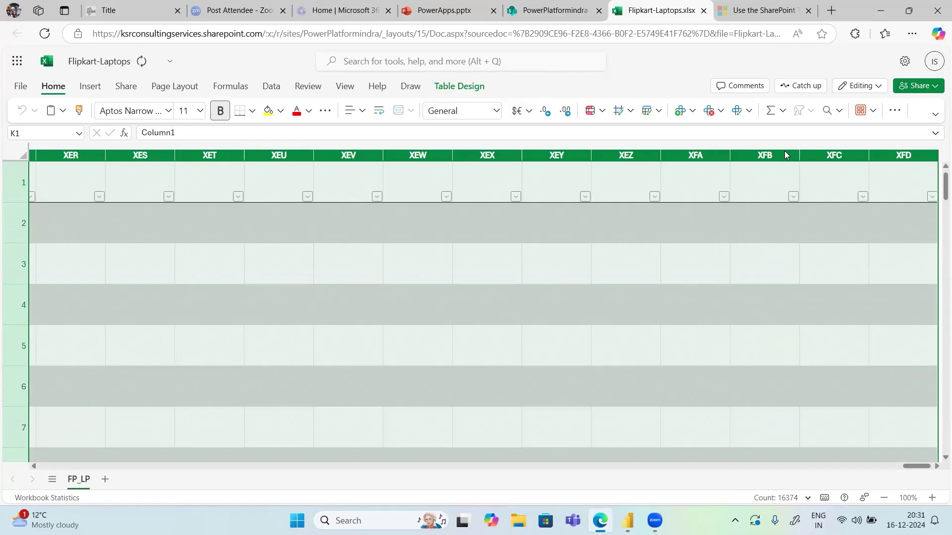
key("Delete")
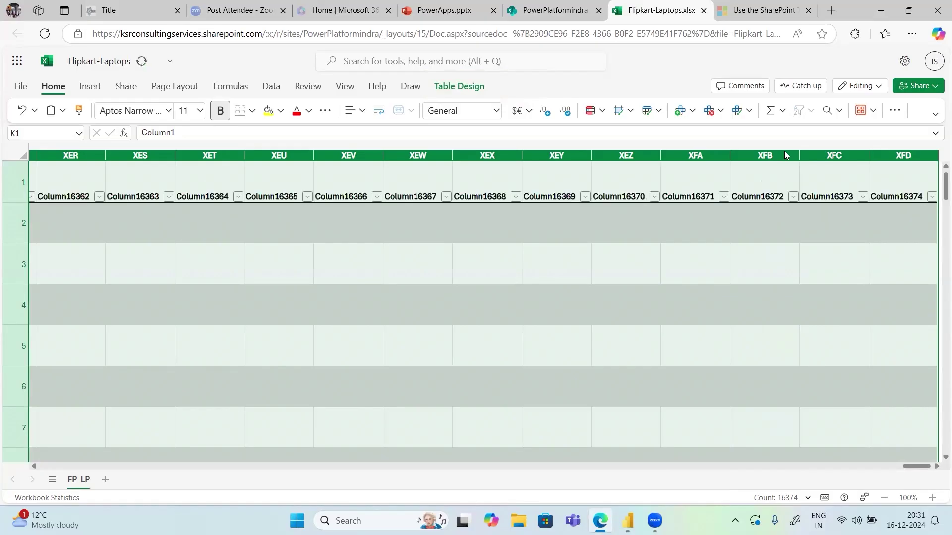
right_click(817, 152)
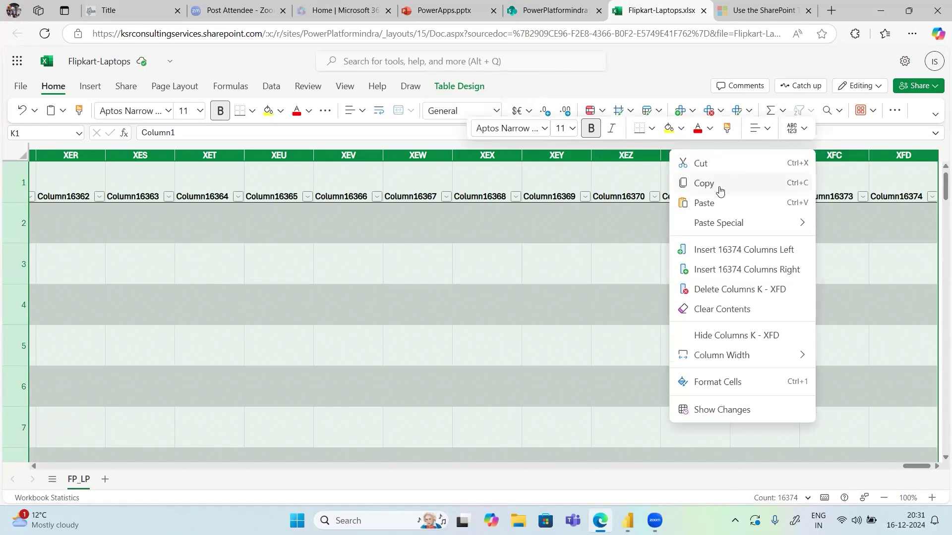
mouse_move(714, 223)
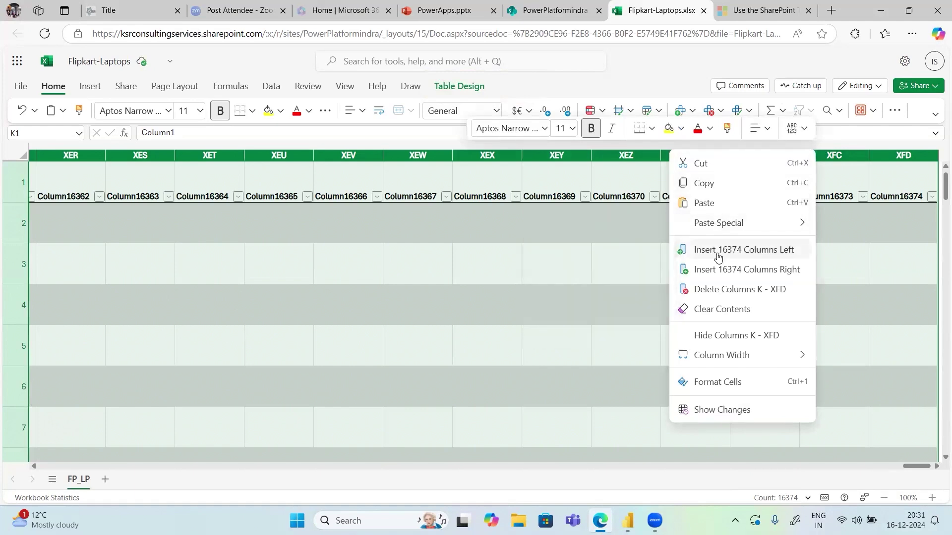
left_click(725, 290)
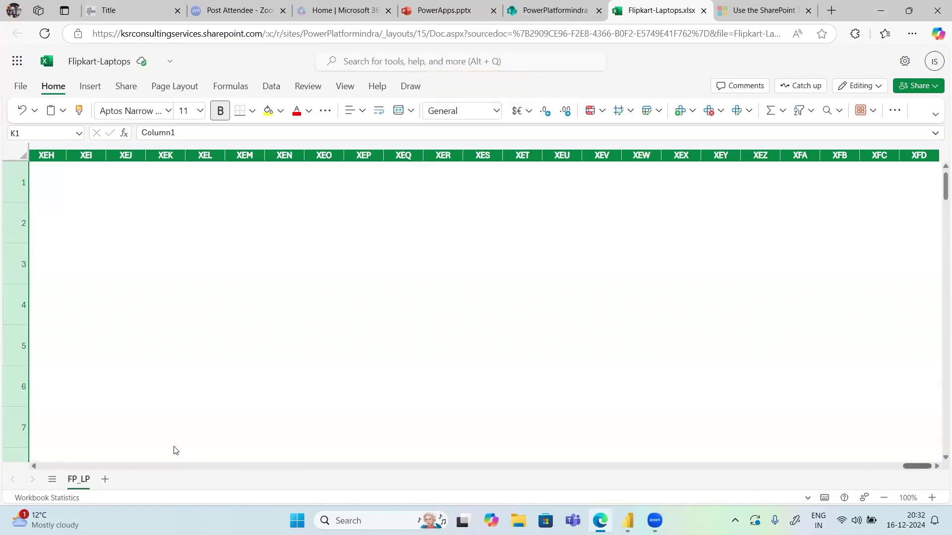
left_click(92, 464)
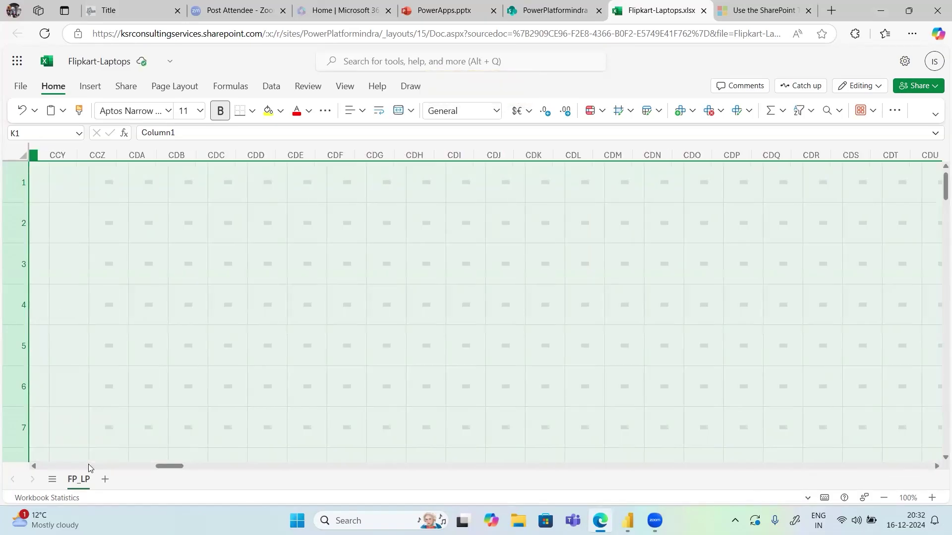
left_click(89, 465)
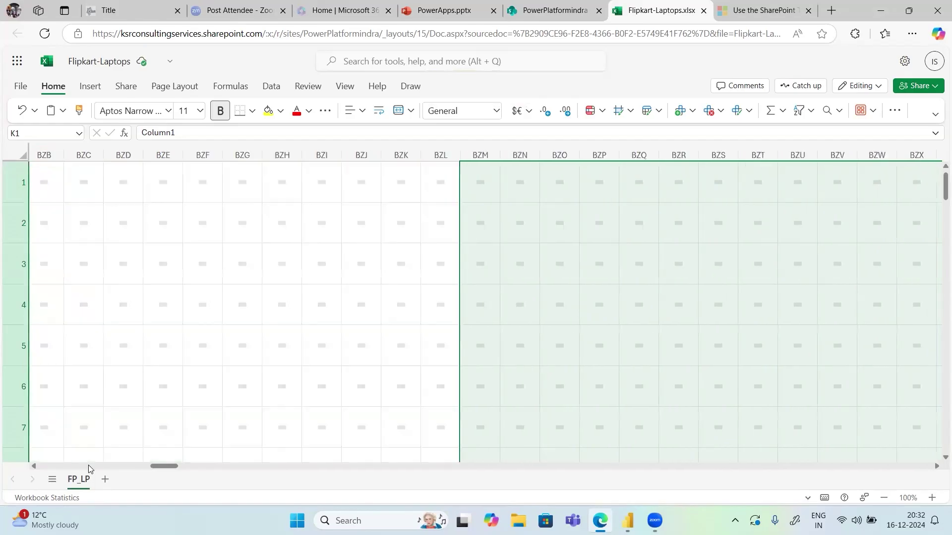
left_click(35, 466)
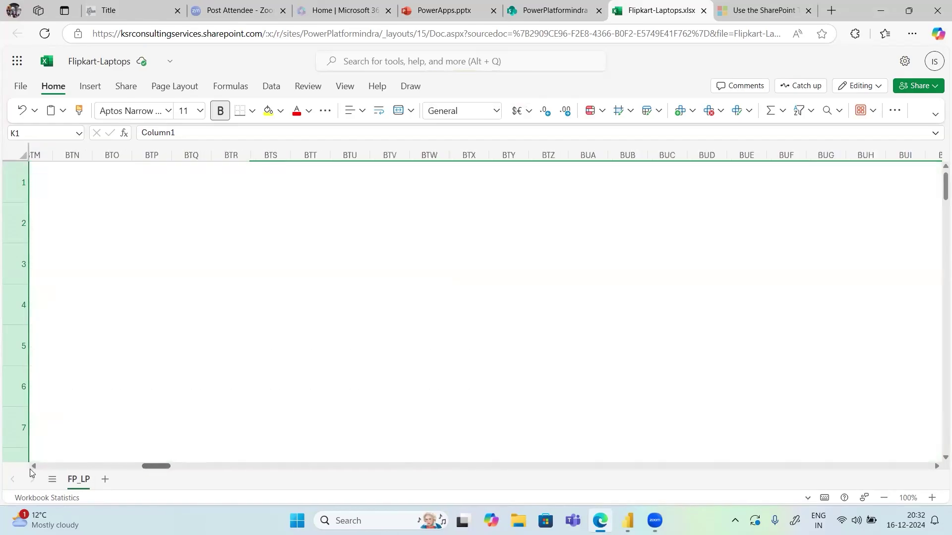
scroll(414, 308, "right", 5)
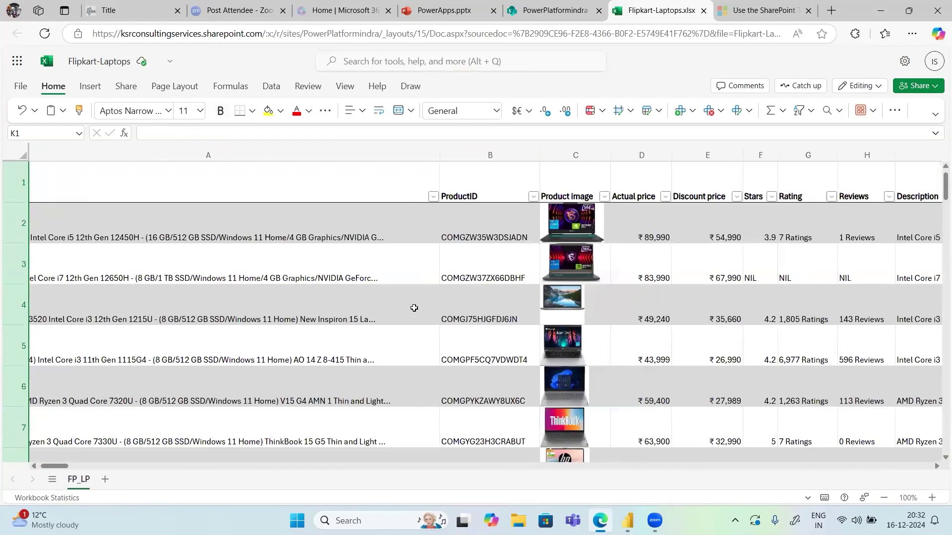
scroll(414, 308, "right", 10)
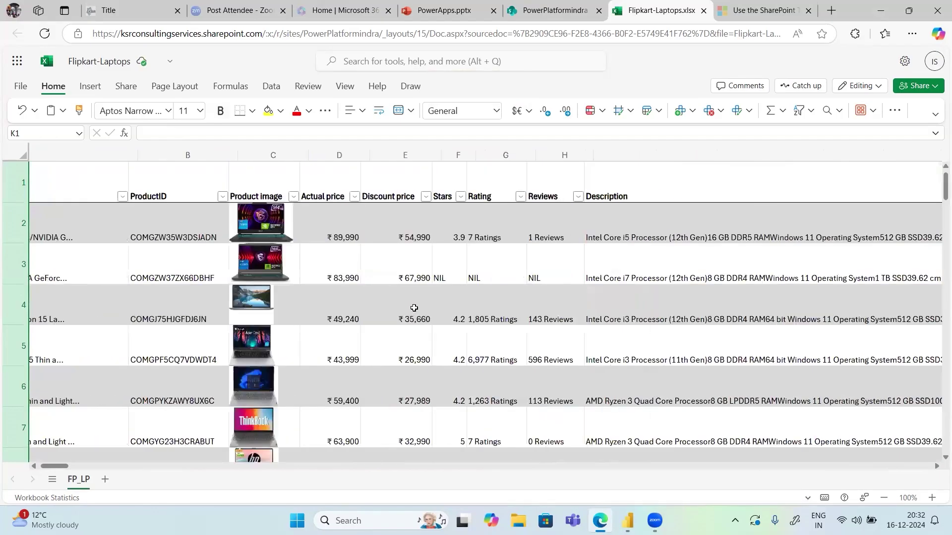
scroll(152, 258, "right", 15)
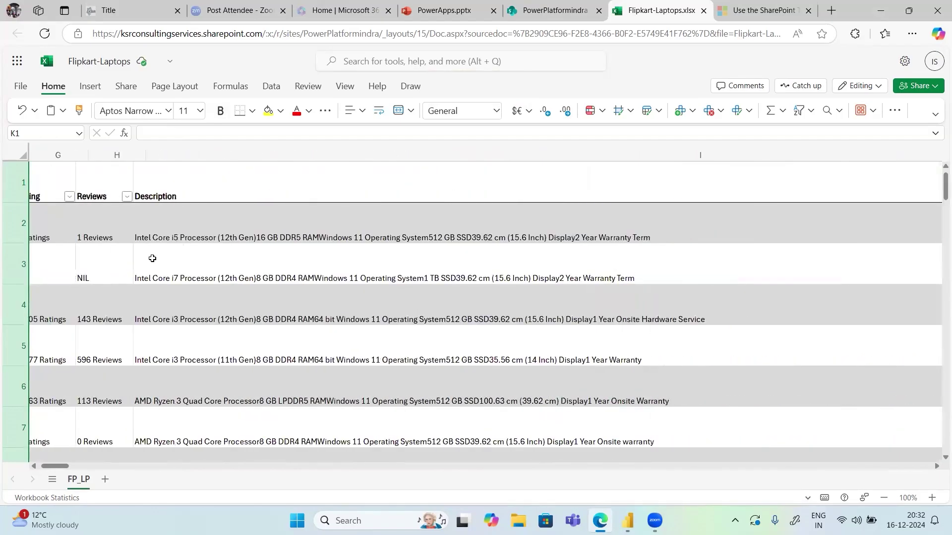
scroll(152, 258, "left", 10)
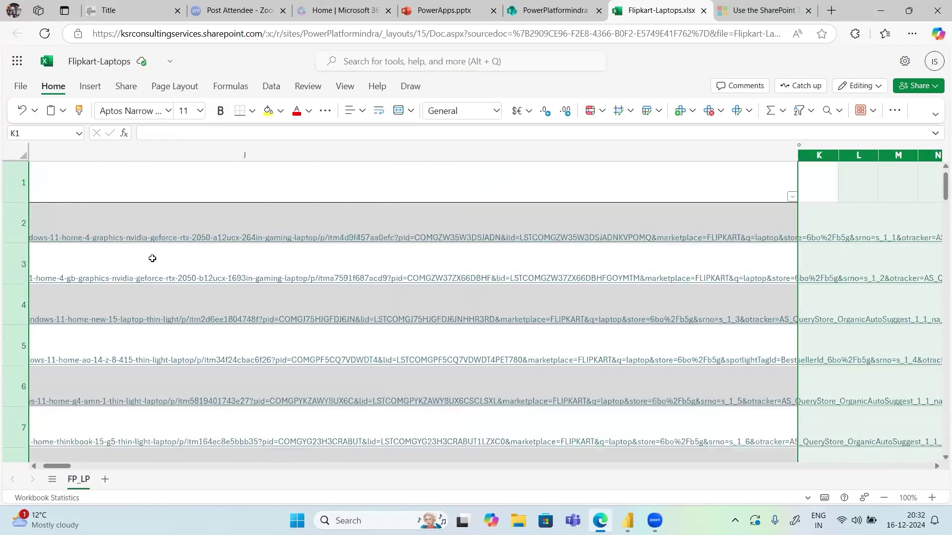
scroll(152, 258, "left", 15)
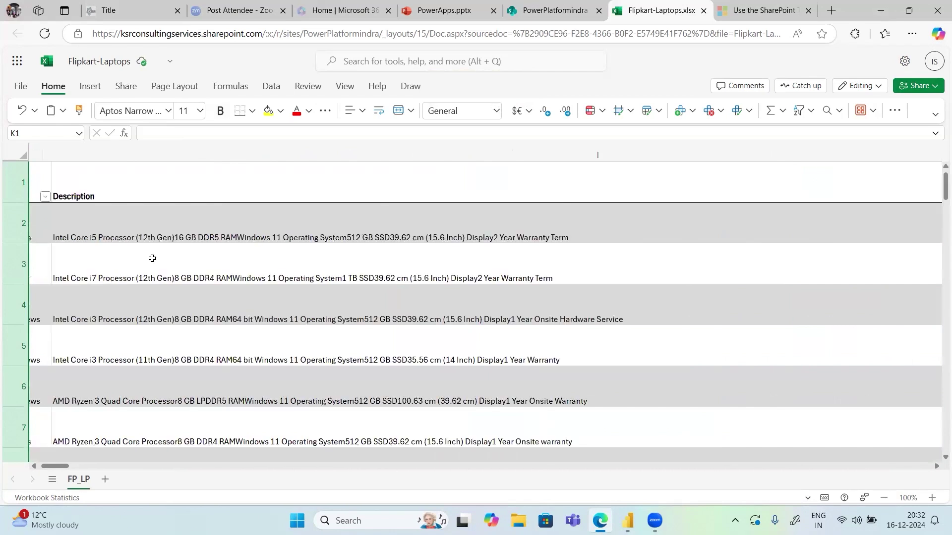
scroll(152, 258, "left", 3)
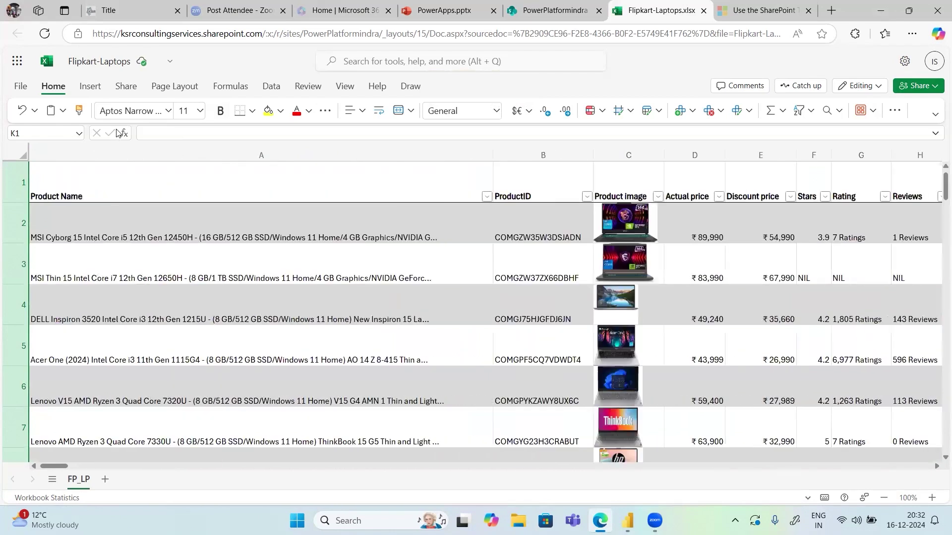
left_click(166, 63)
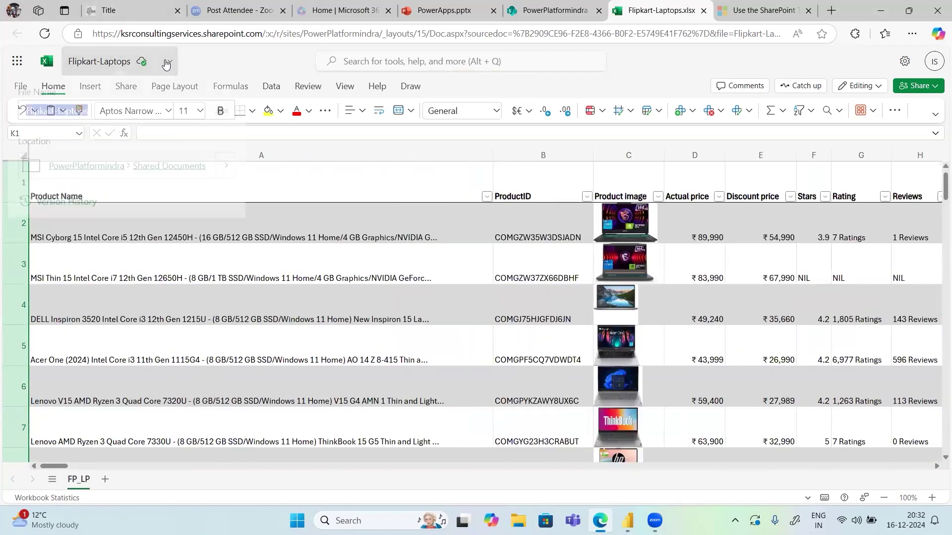
left_click(656, 281)
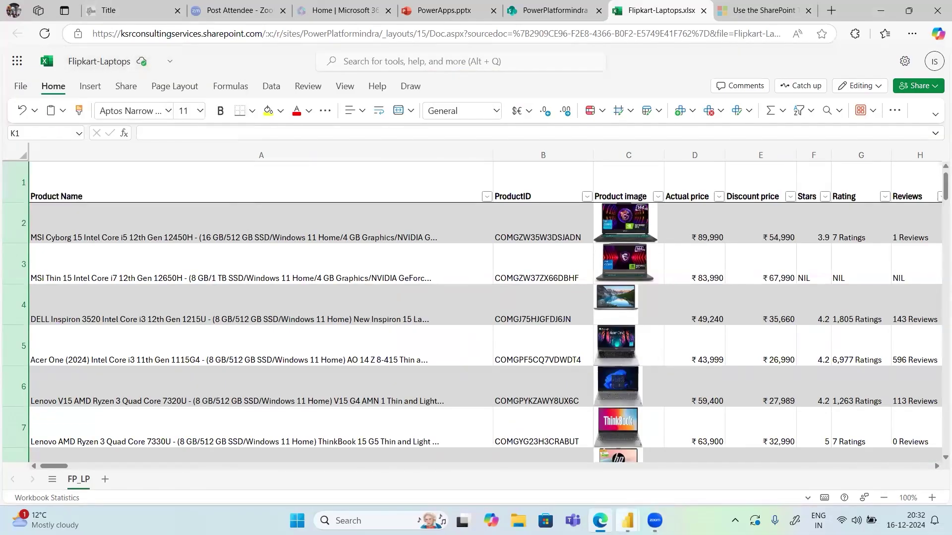
mouse_move(632, 515)
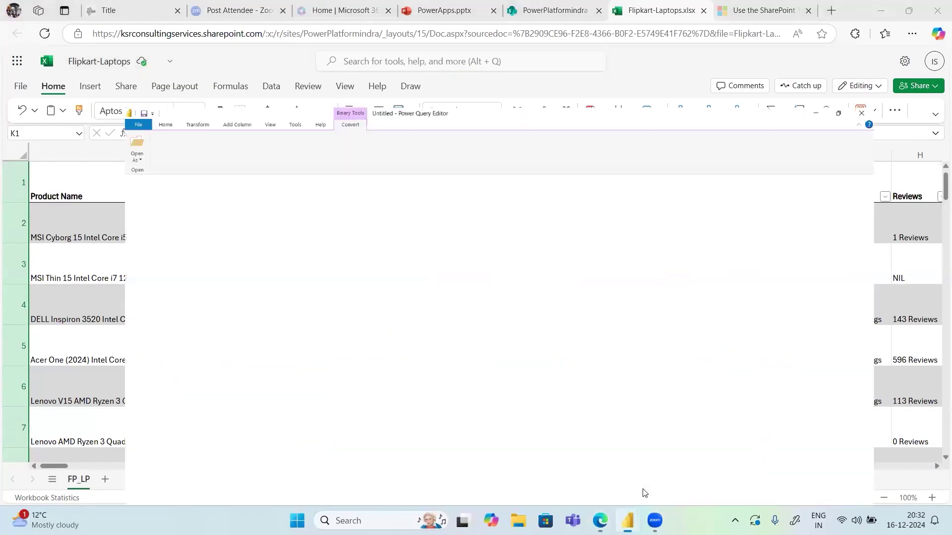
Remove Query1's Navigation step and re-import Flipkart-Laptops.xlsx from its Binary content
left_click(644, 493)
left_click(827, 195)
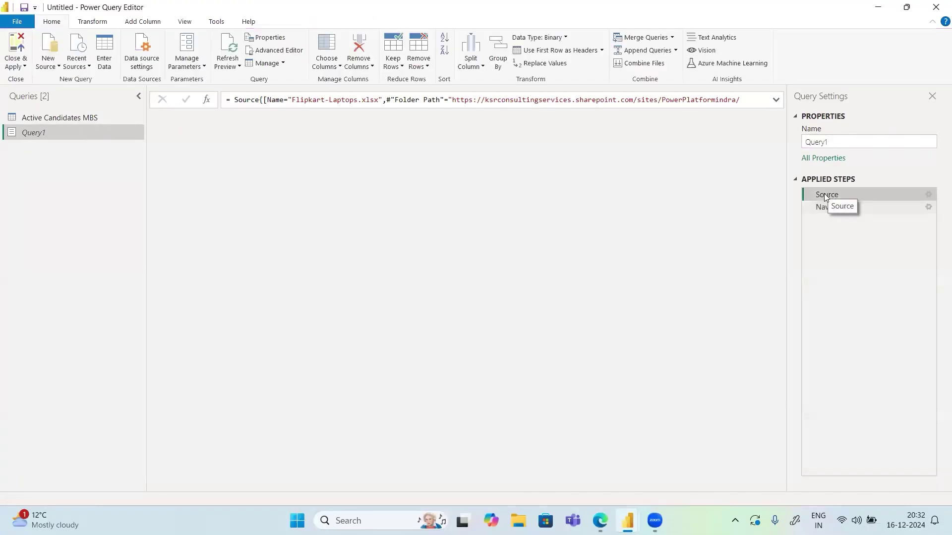
left_click(808, 207)
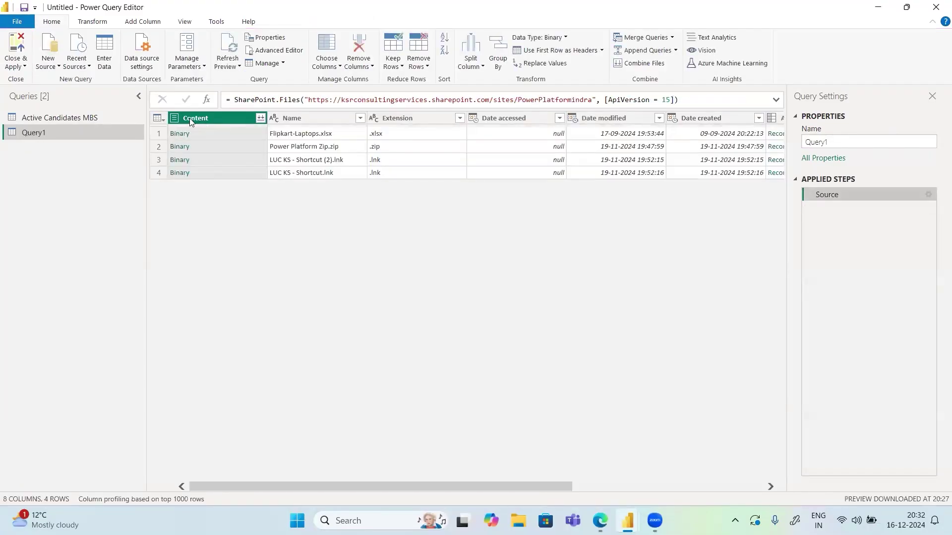
left_click(179, 129)
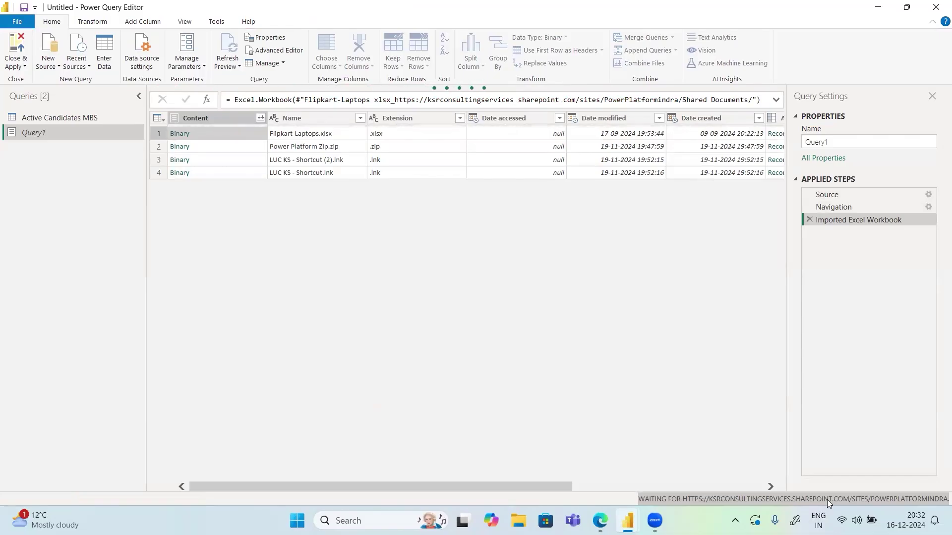
left_click(906, 7)
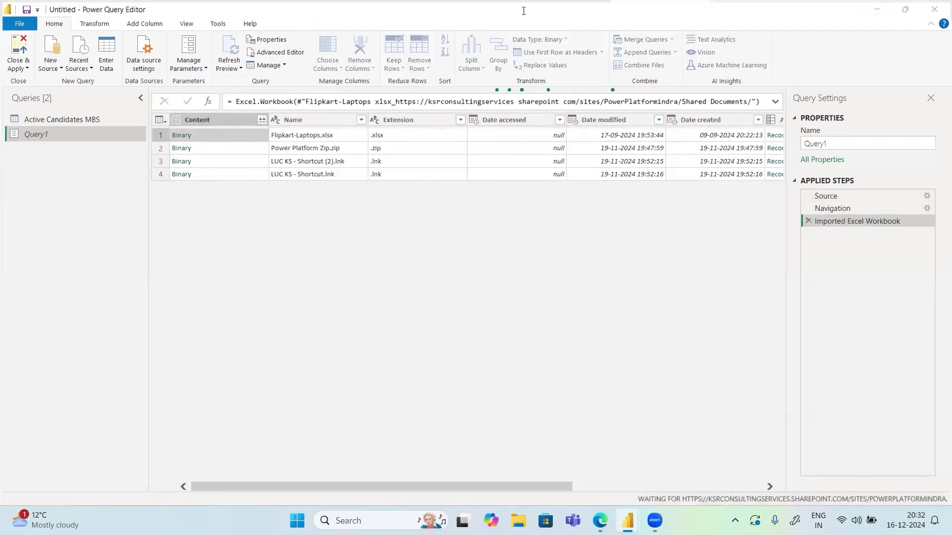
Reload the PowerPlatformindra documents library page, then return to Power Query Editor
left_click(531, 16)
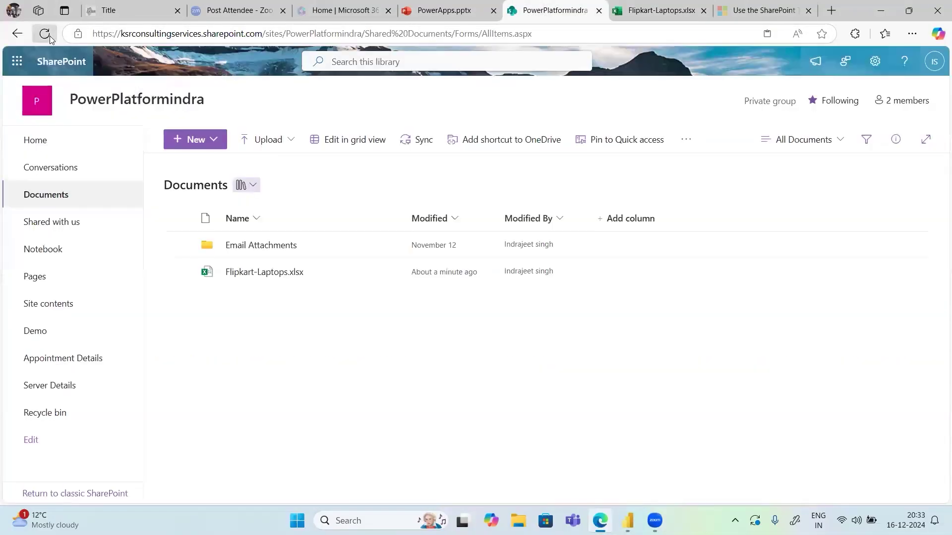
left_click(49, 37)
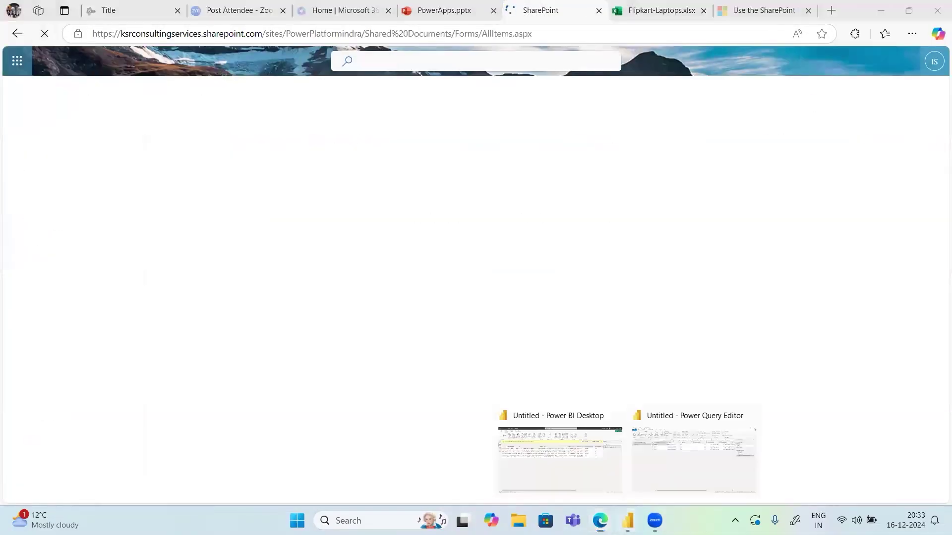
left_click(665, 492)
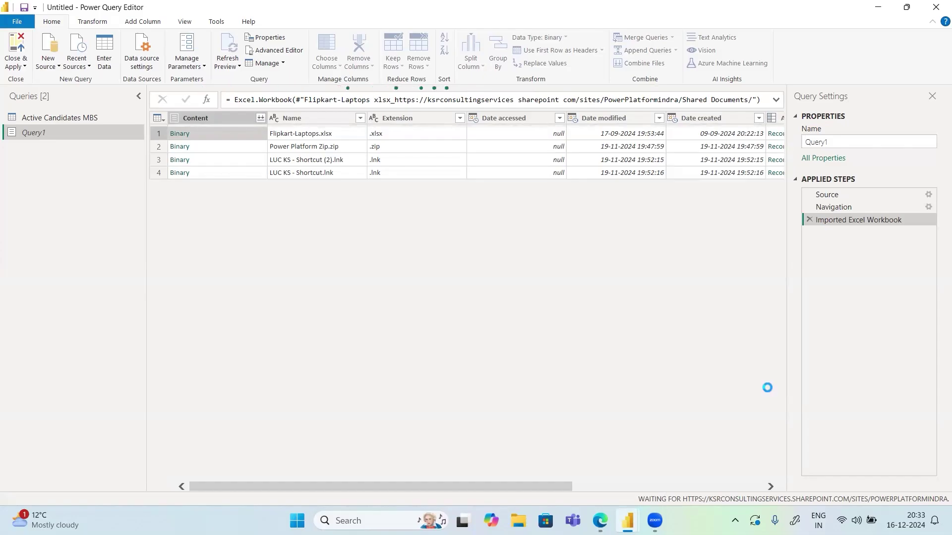
left_click(809, 220)
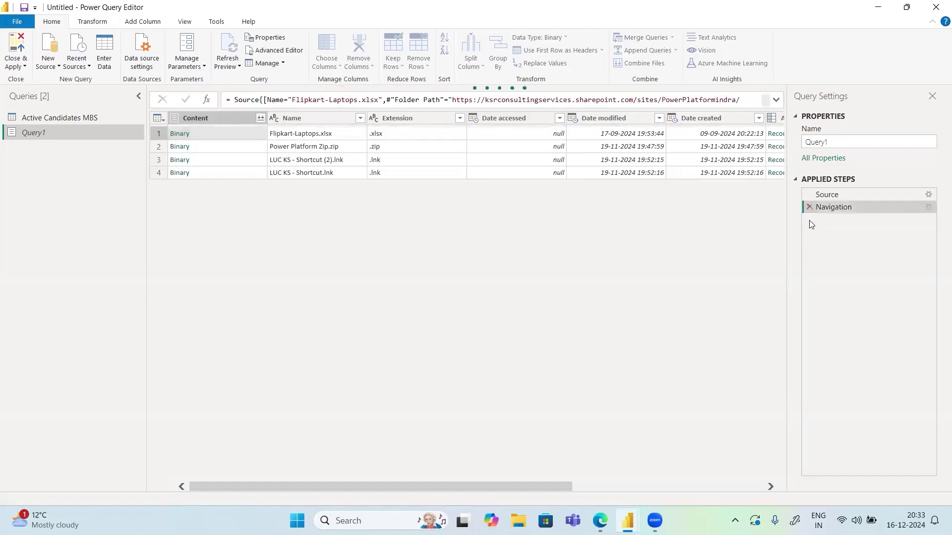
left_click(809, 207)
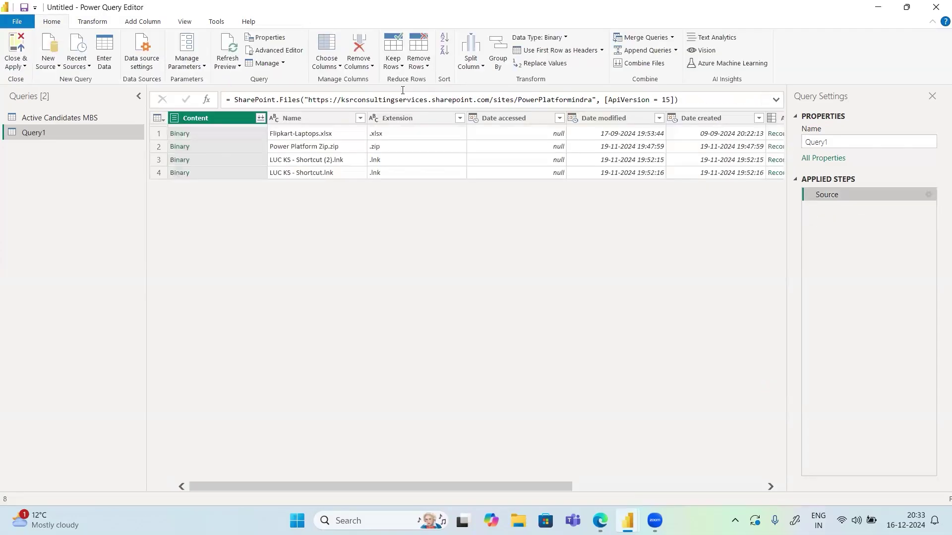
left_click(226, 67)
left_click(237, 81)
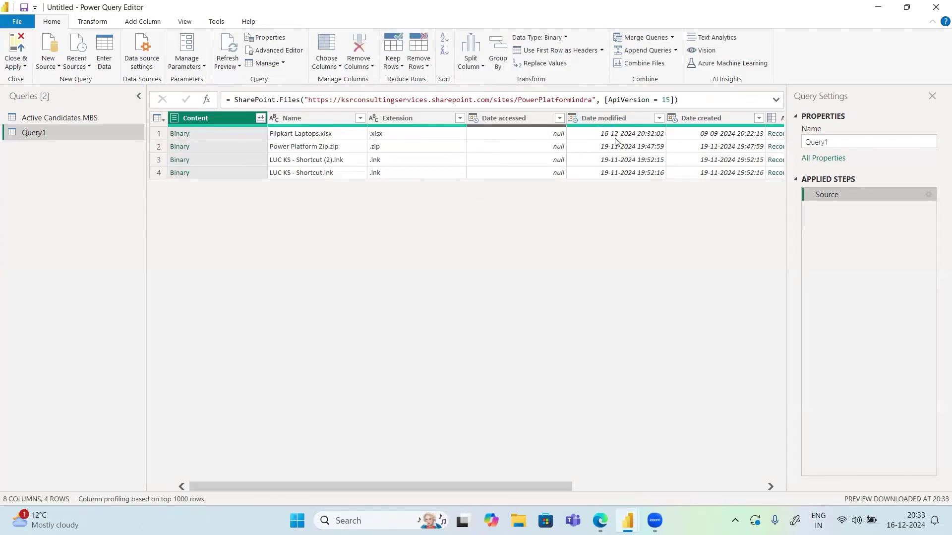
left_click(183, 138)
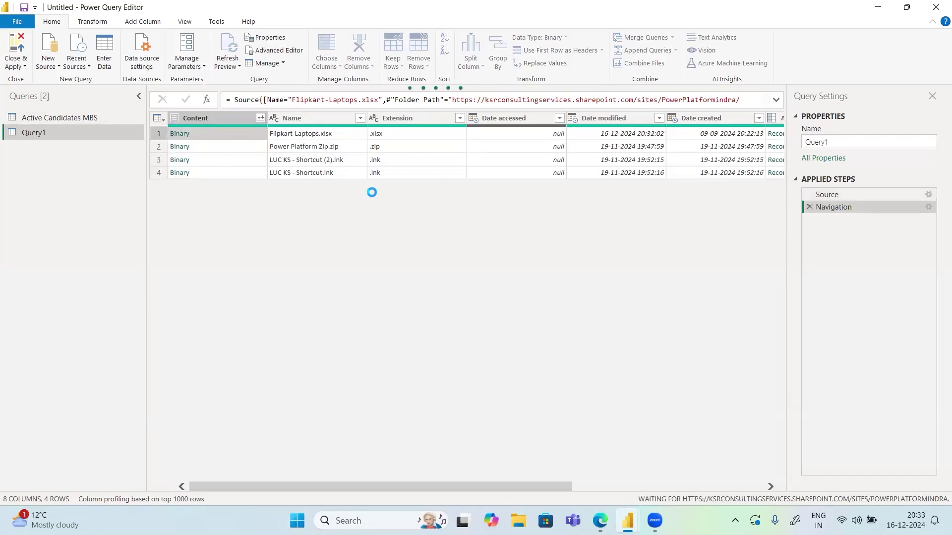
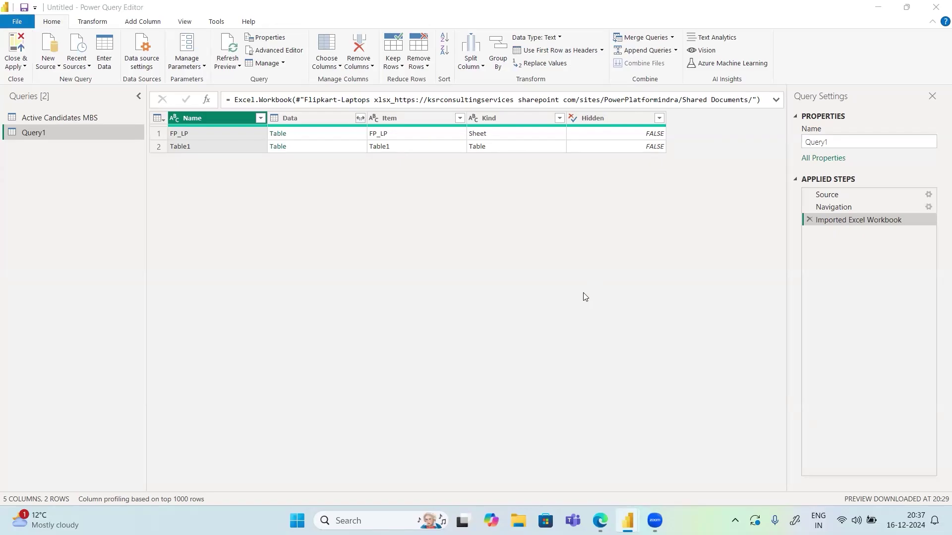
Leave the browser and Excel windows, return to Power Query and drill into the FP_LP sheet's Table
mouse_move(599, 520)
left_click(599, 451)
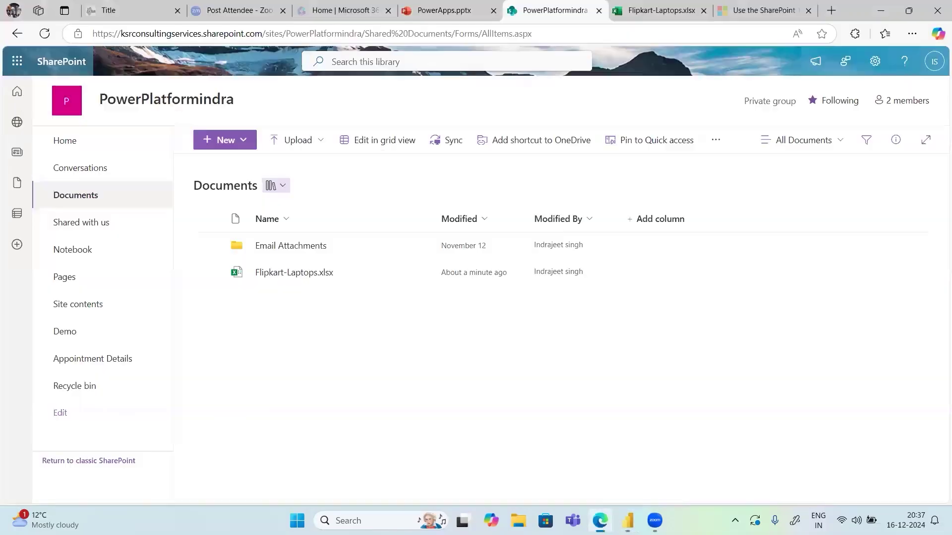
left_click(639, 7)
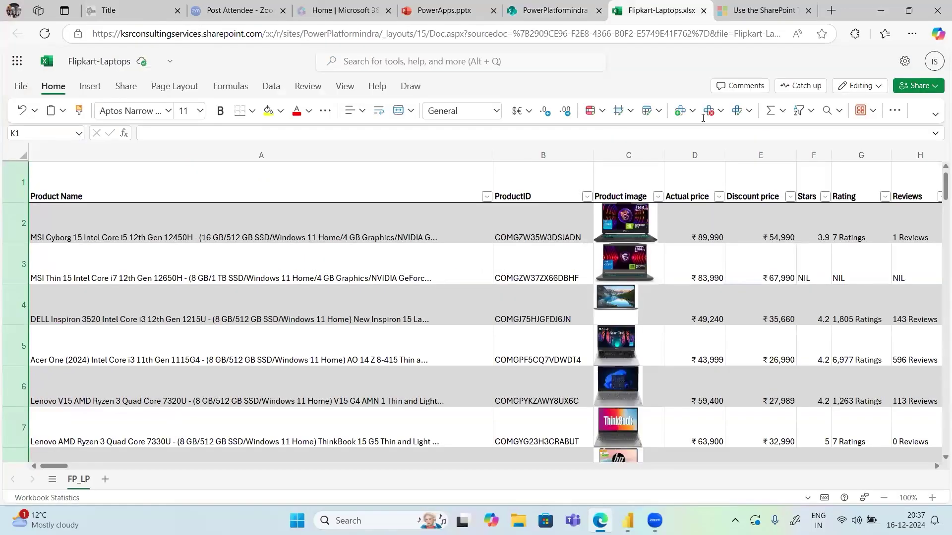
left_click(881, 11)
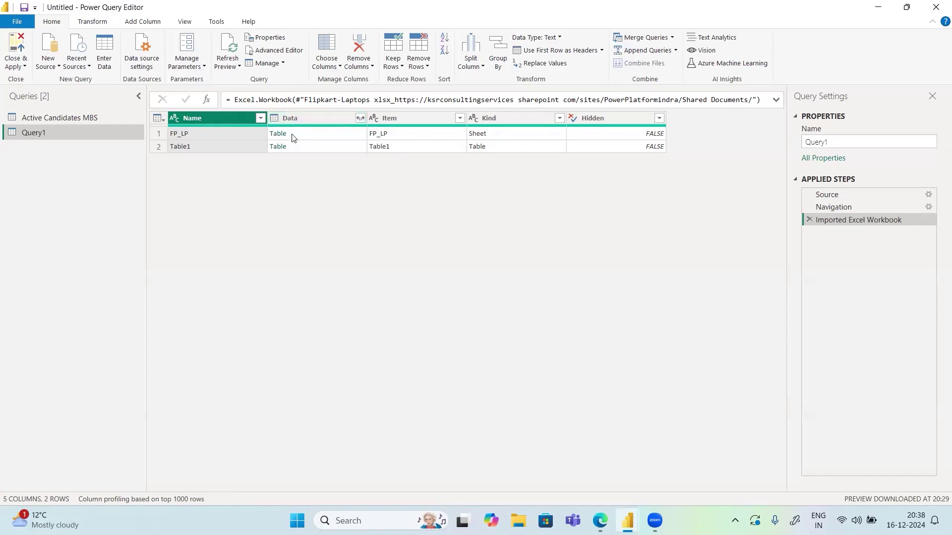
left_click(279, 134)
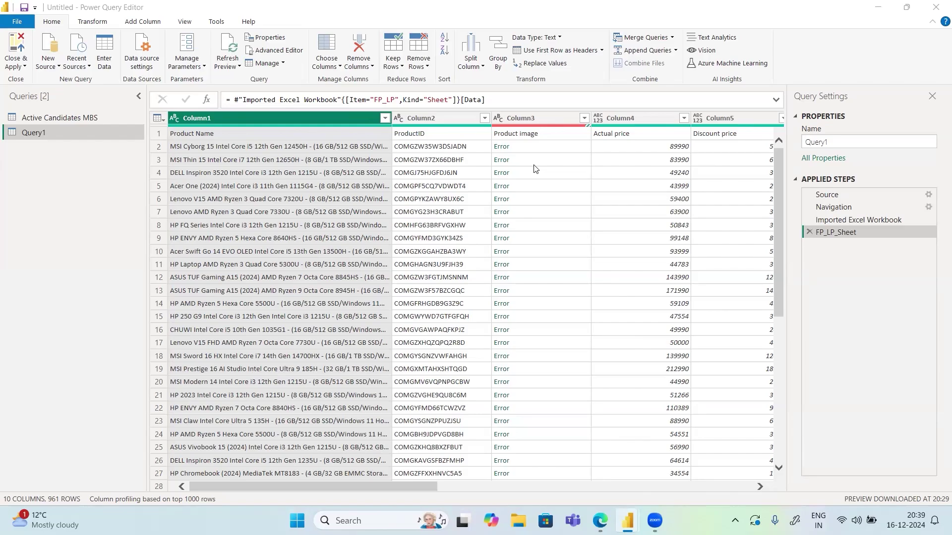
Promote the first row to column headers and remove the Product image column
left_click(554, 52)
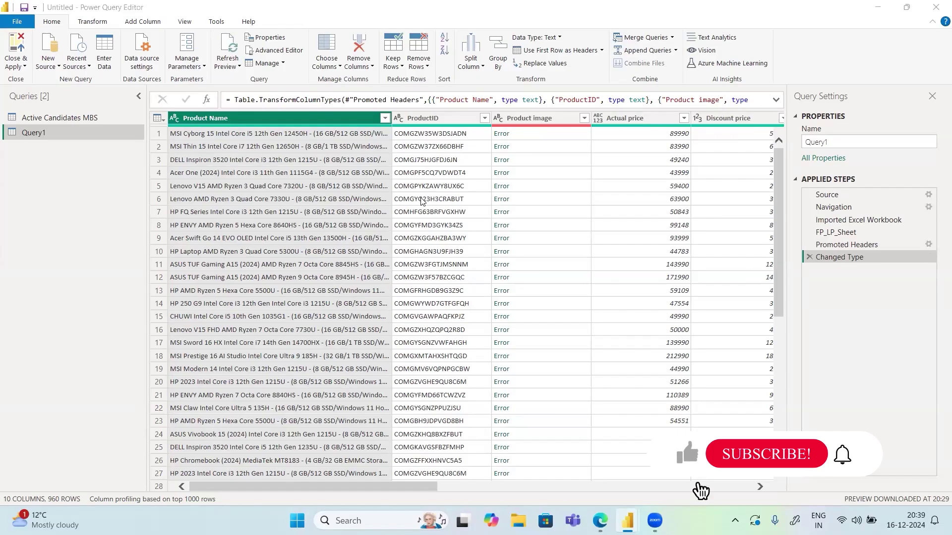
left_click(544, 119)
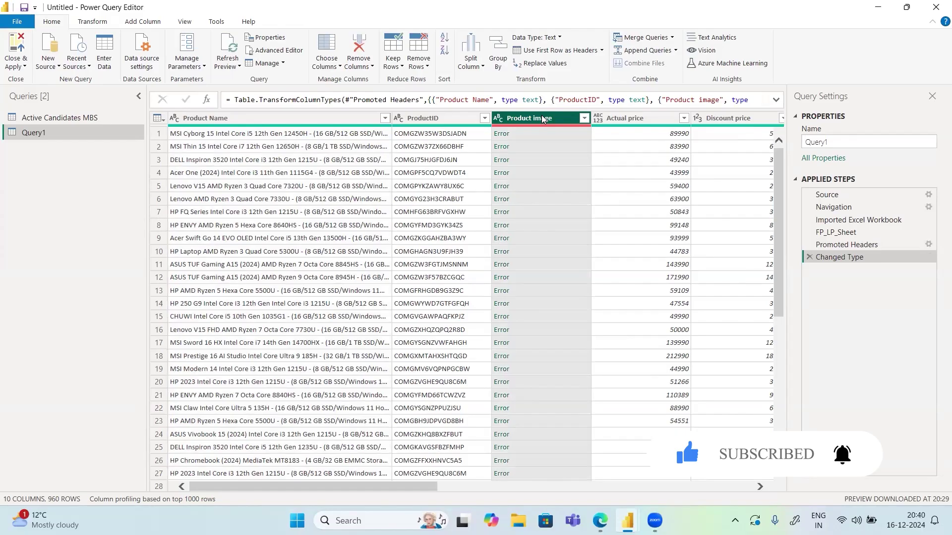
right_click(543, 119)
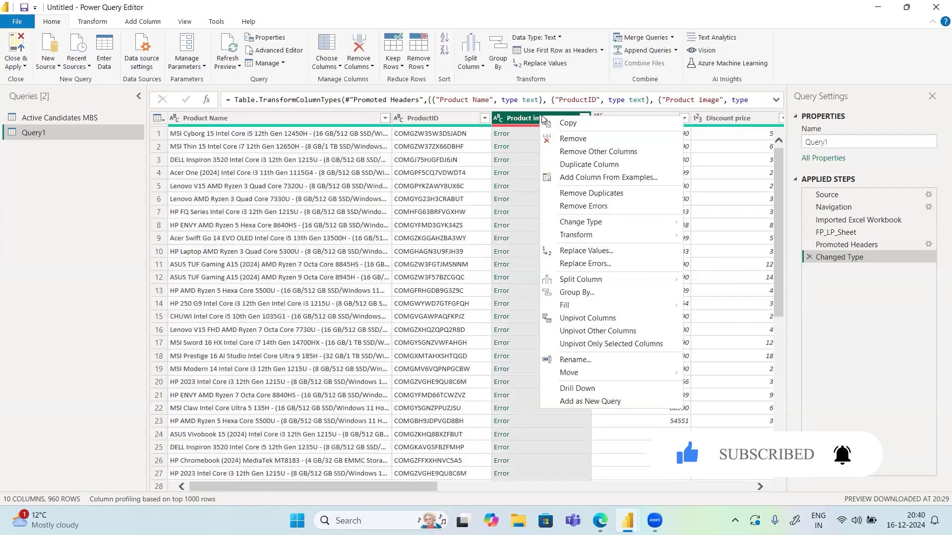
left_click(585, 141)
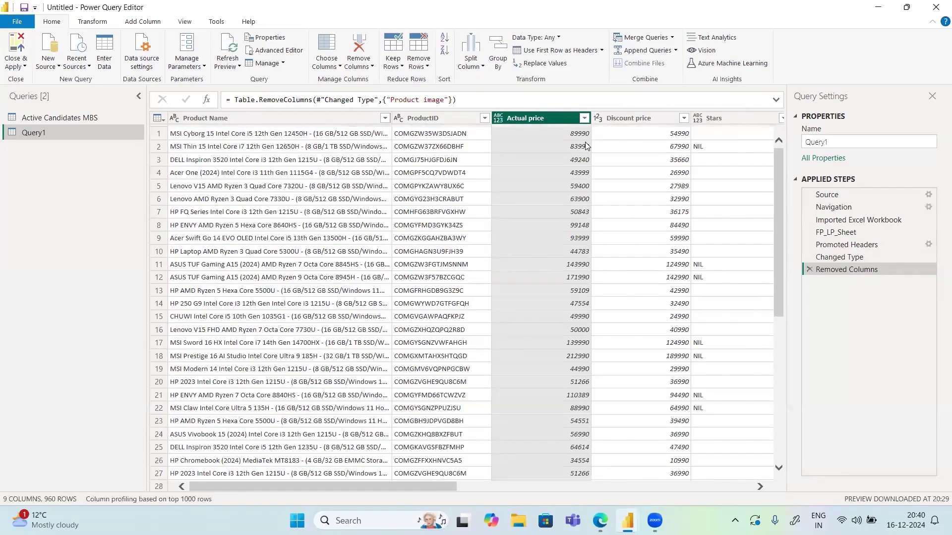
left_click(498, 121)
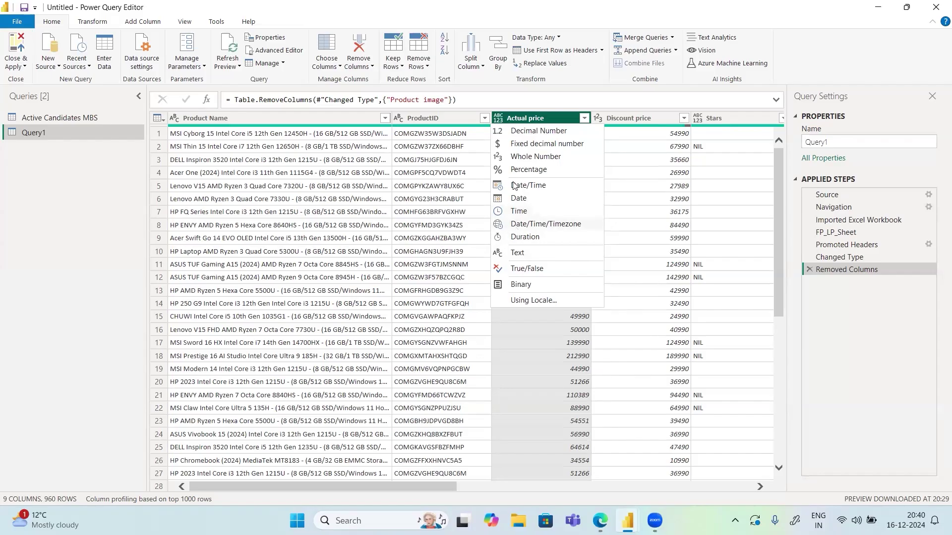
Set Actual price to Whole Number and turn on the Column distribution and Column quality previews
left_click(520, 157)
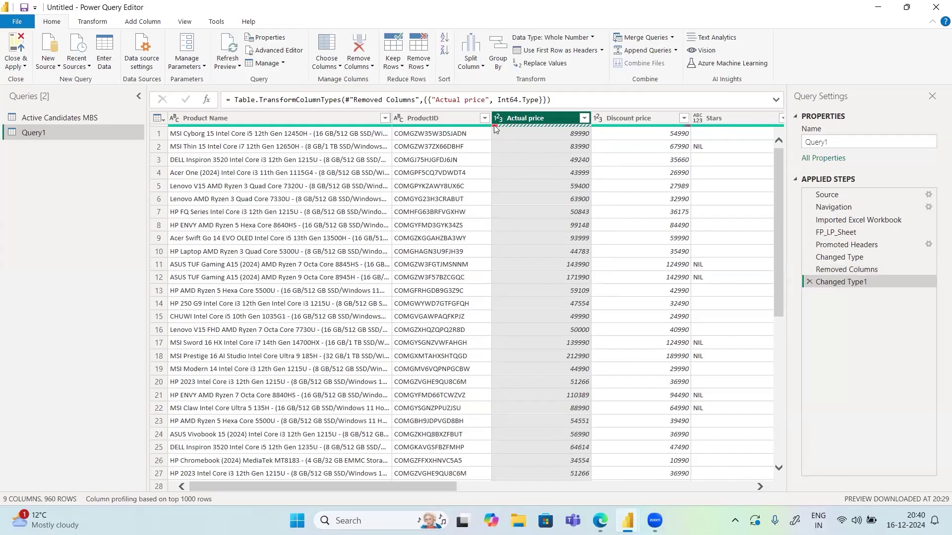
mouse_move(499, 129)
left_click(185, 26)
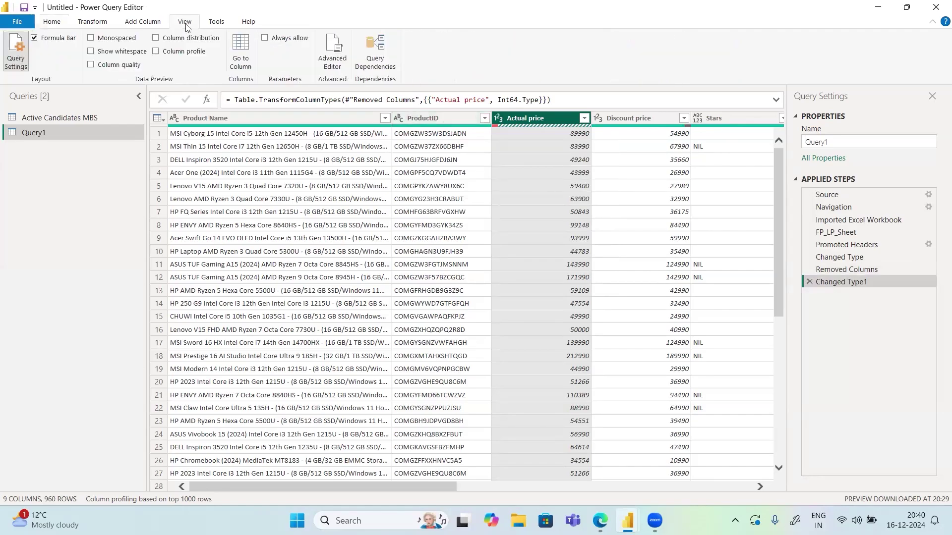
left_click(155, 51)
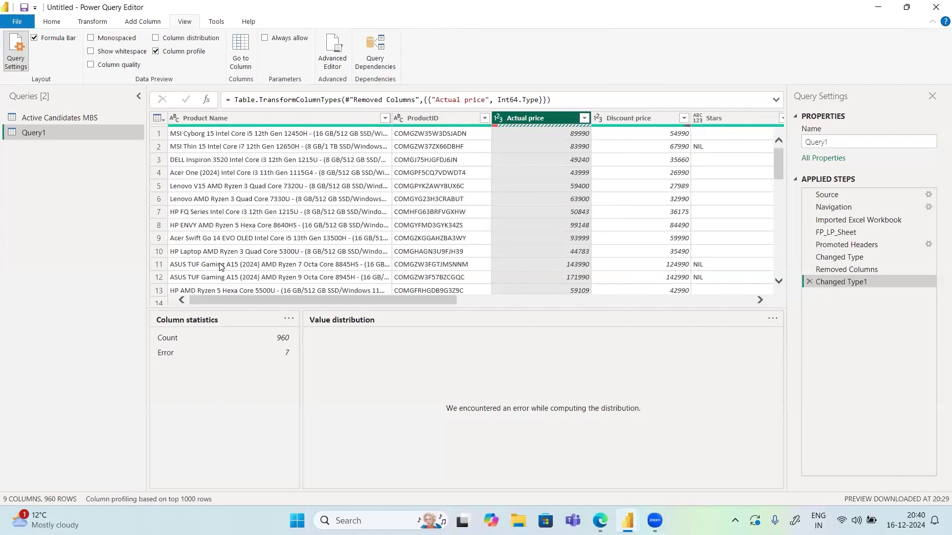
left_click(156, 52)
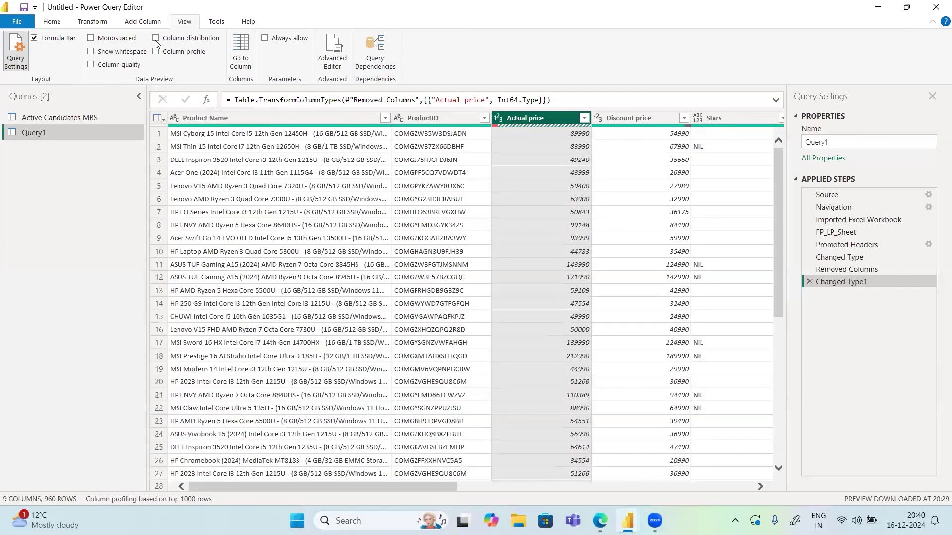
left_click(156, 38)
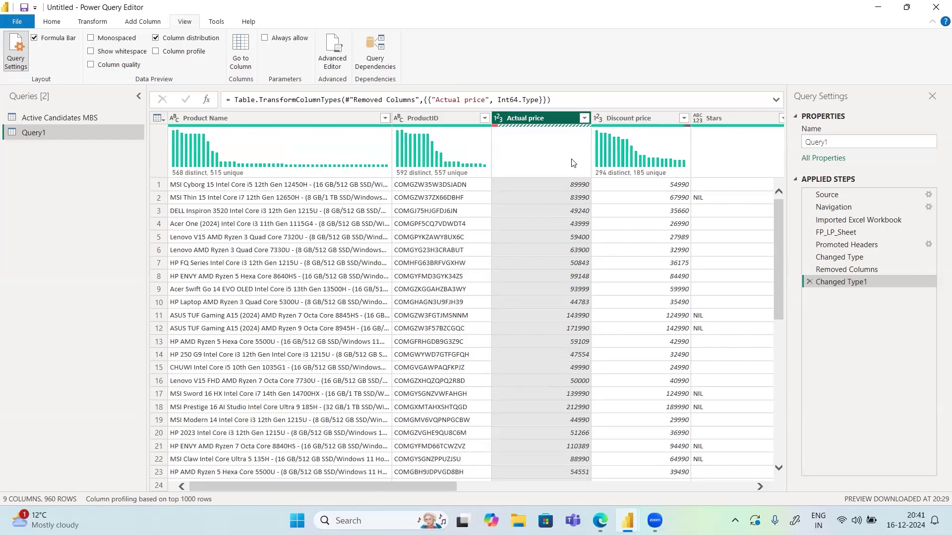
left_click(90, 64)
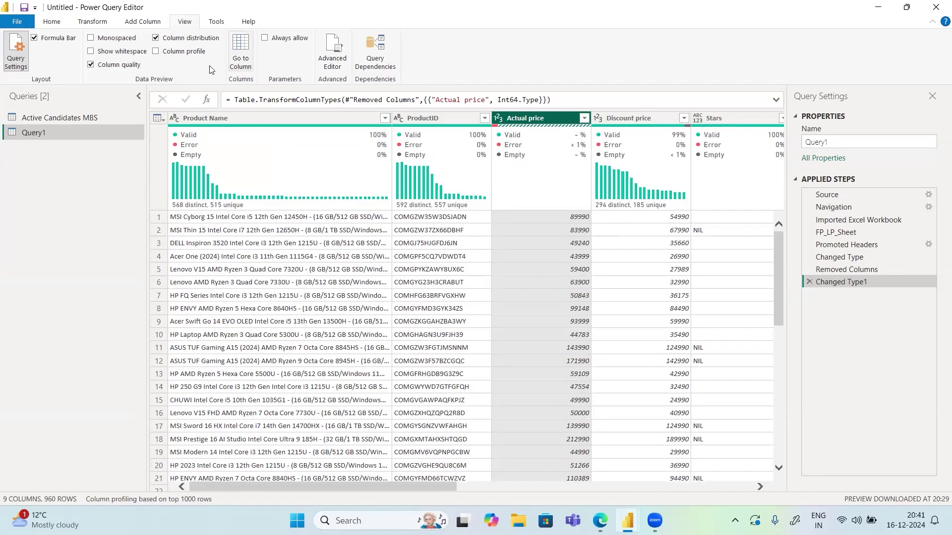
left_click(93, 23)
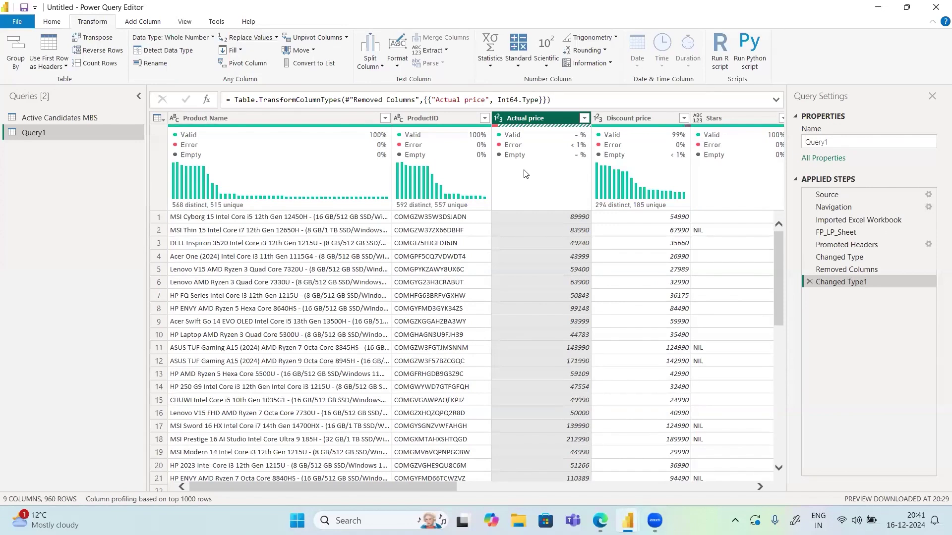
Inspect the Actual price error in row 150, then delete the failing drill-down step
scroll(545, 281, "down", 3)
scroll(545, 281, "down", 18)
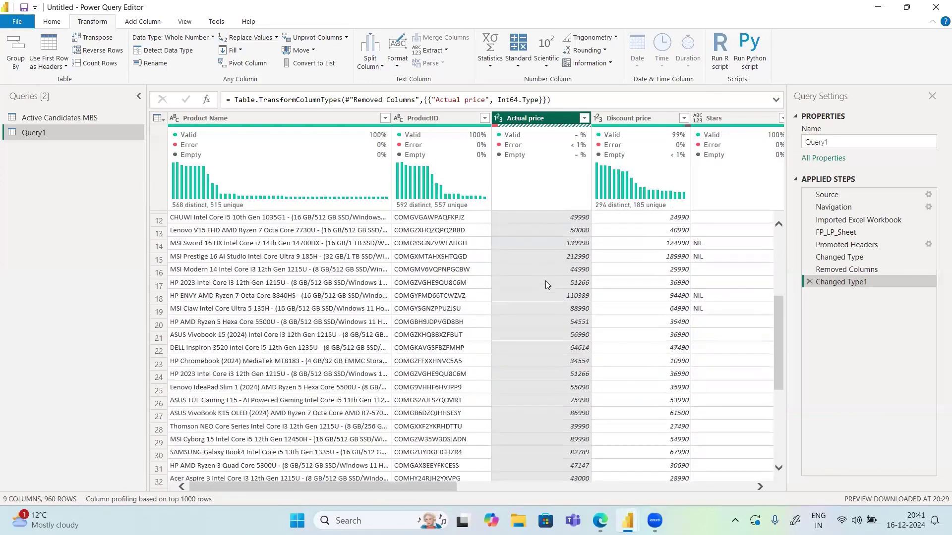
scroll(545, 281, "down", 20)
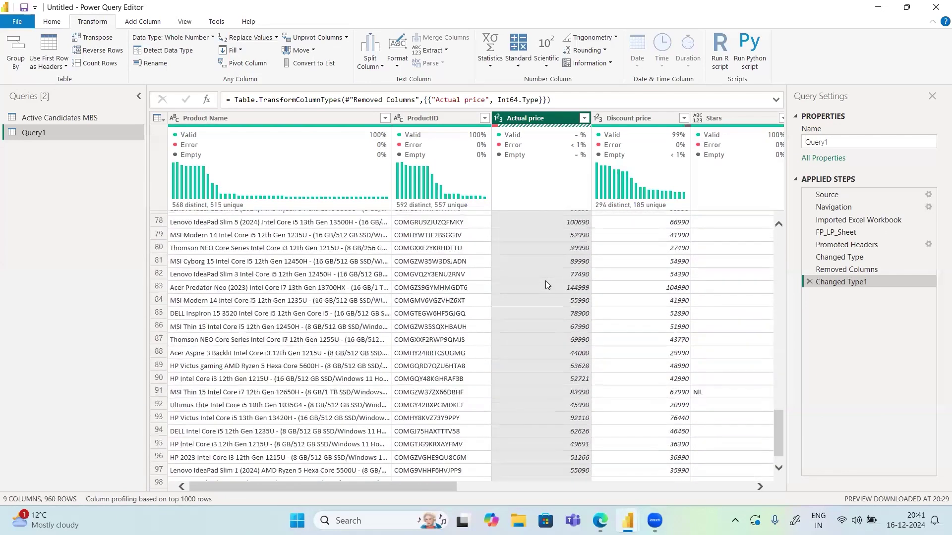
scroll(545, 281, "down", 8)
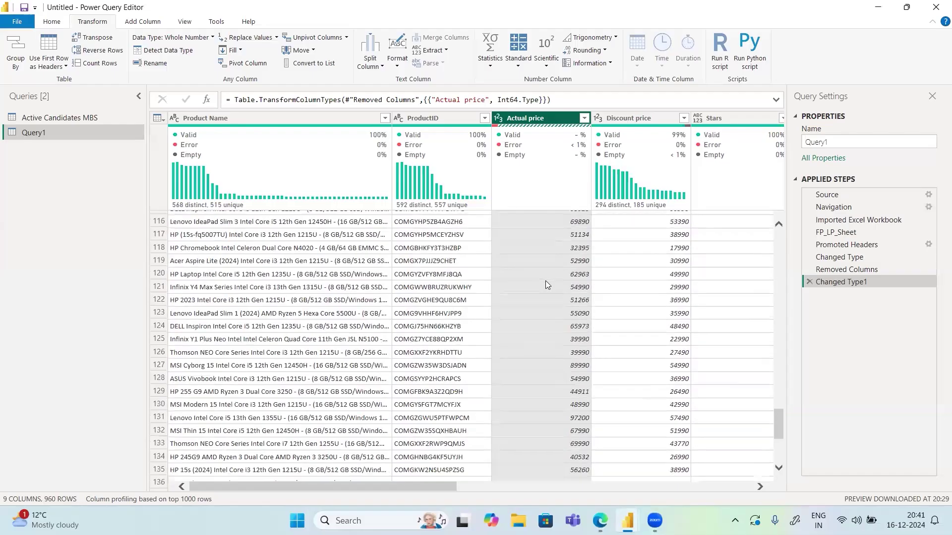
scroll(545, 284, "down", 1)
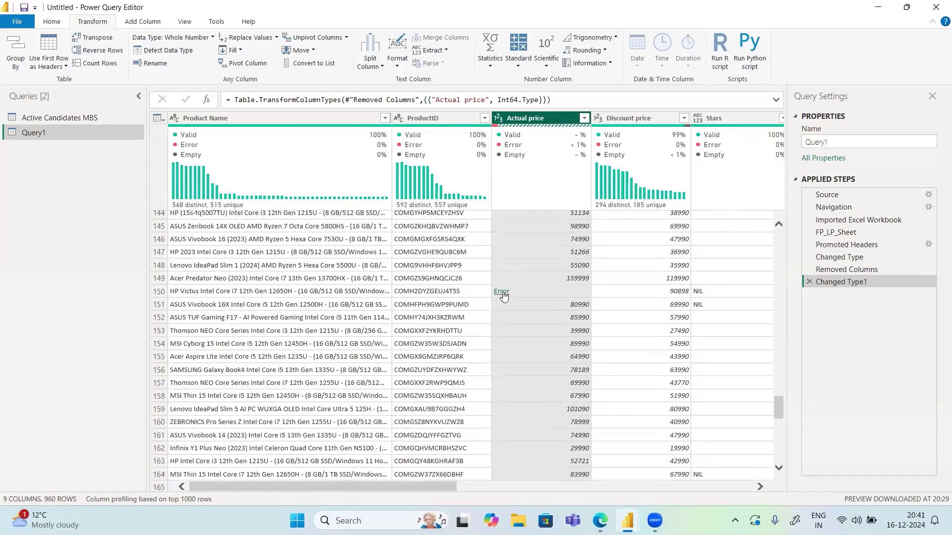
left_click(502, 292)
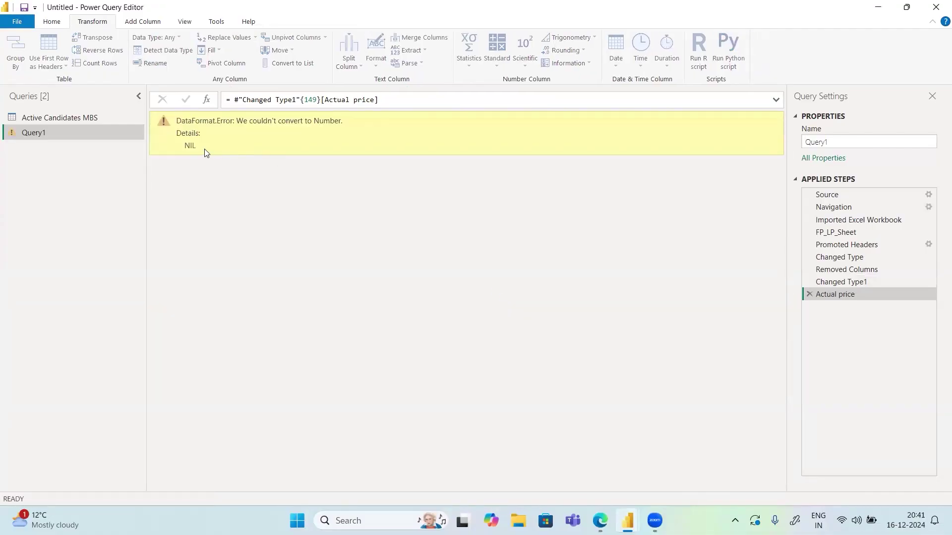
left_click_drag(177, 120, 198, 160)
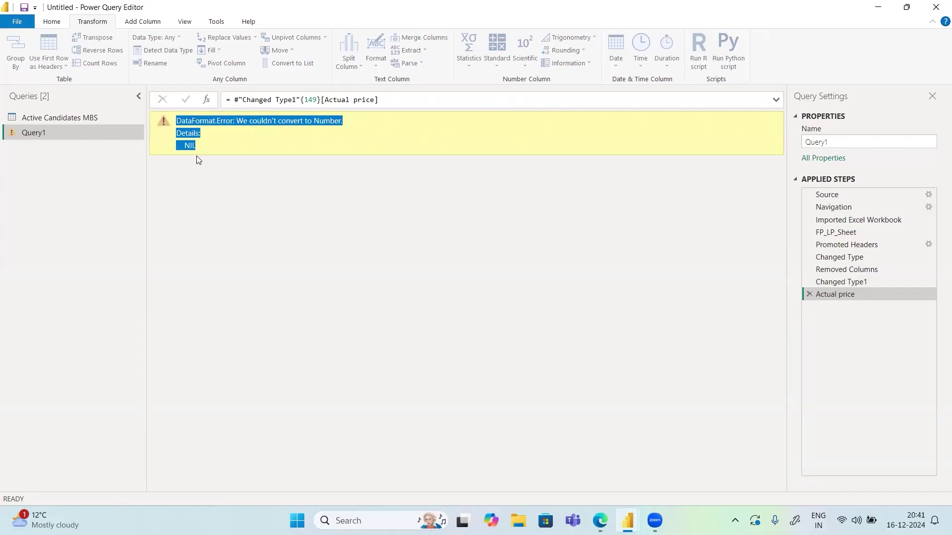
left_click(813, 294)
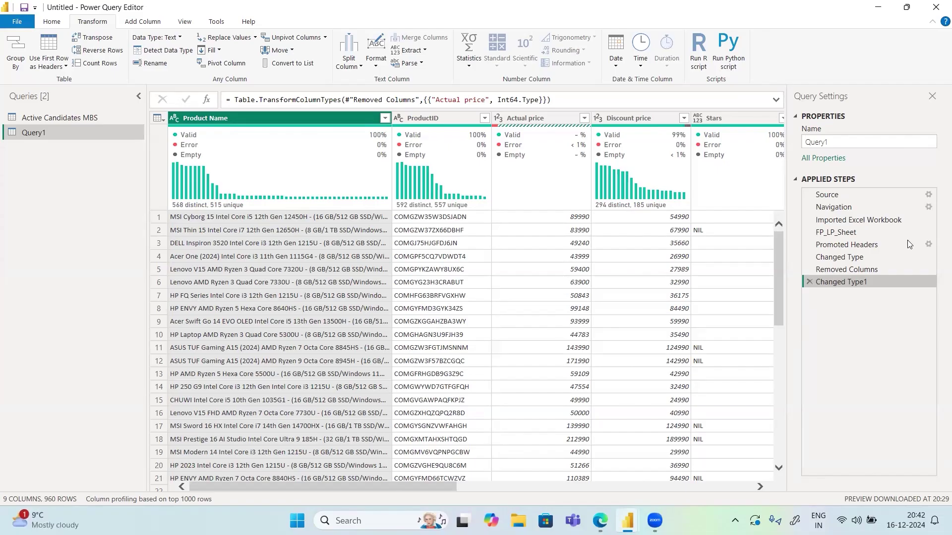
Use Replace Errors on Actual price with a value of 0, making the column fully valid
left_click(856, 272)
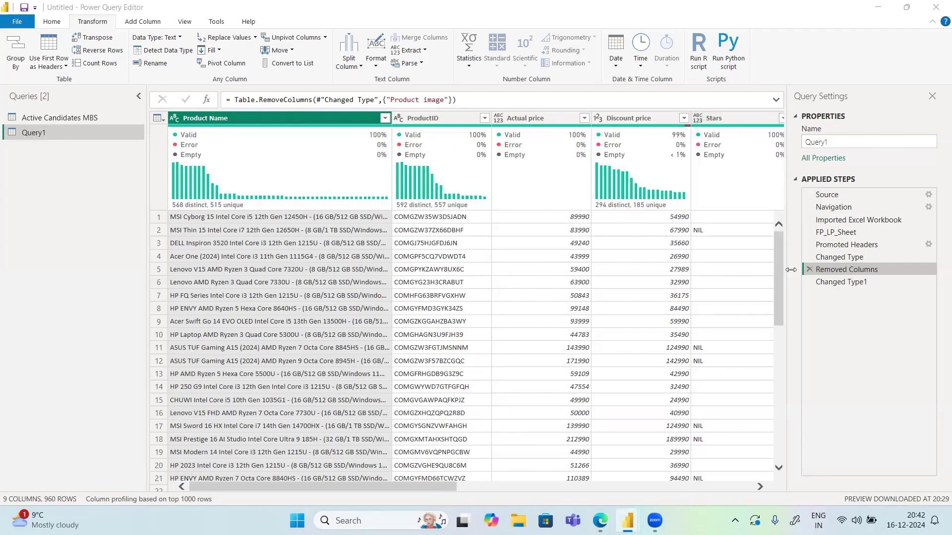
left_click(826, 281)
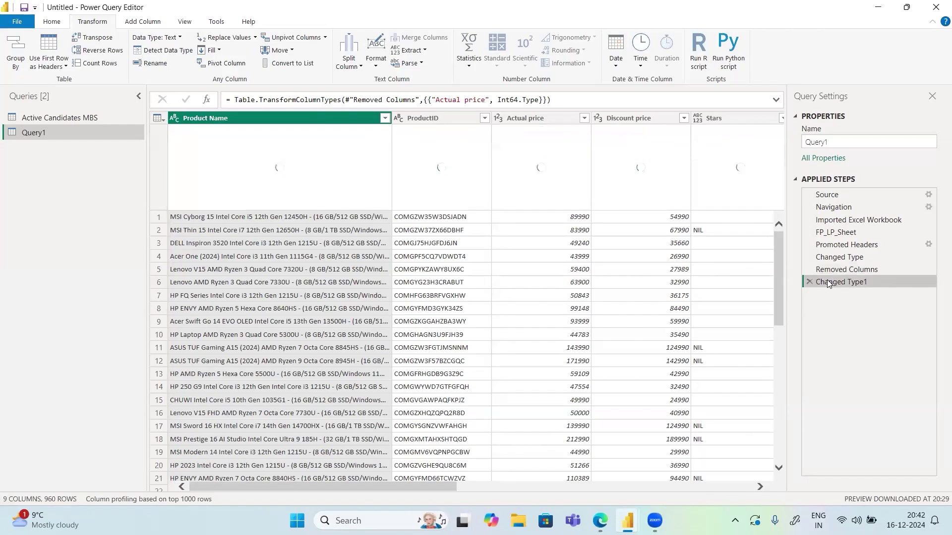
right_click(529, 118)
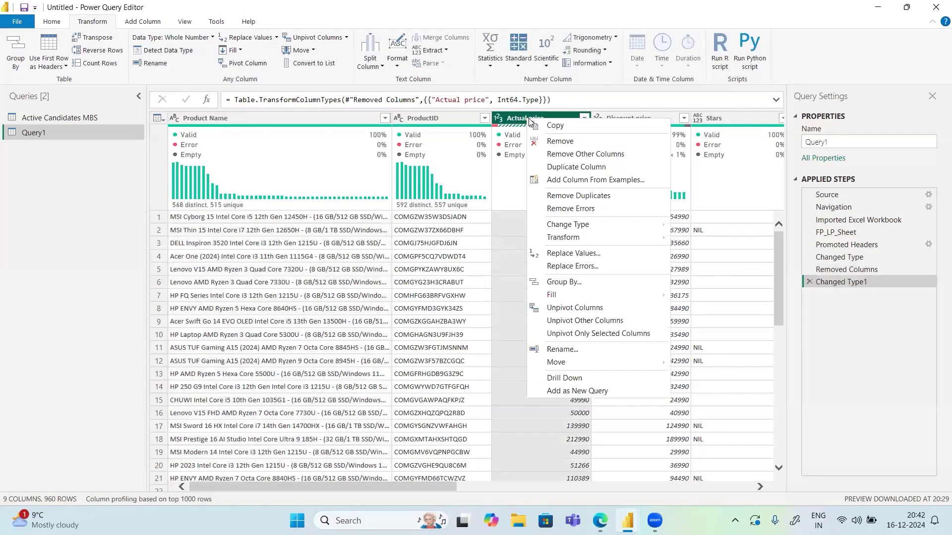
left_click(562, 268)
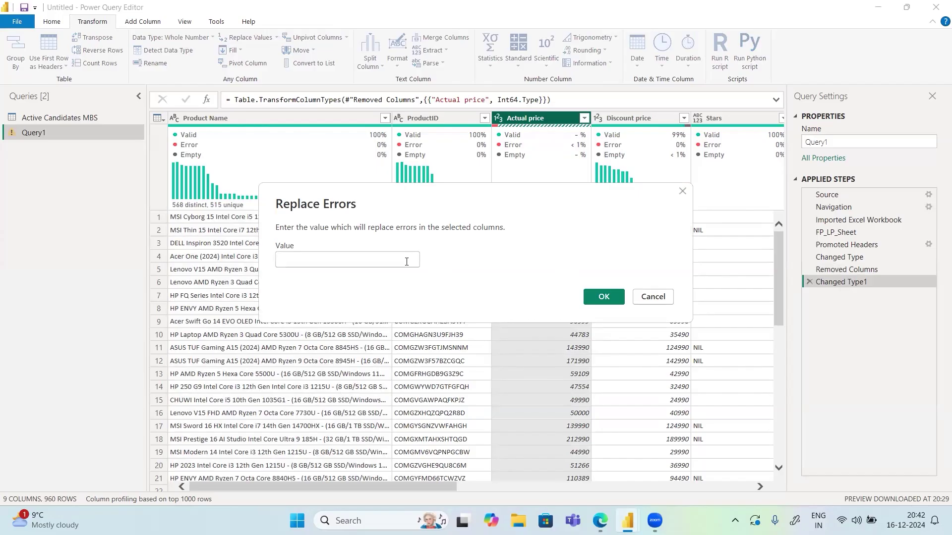
left_click(407, 261)
type("0")
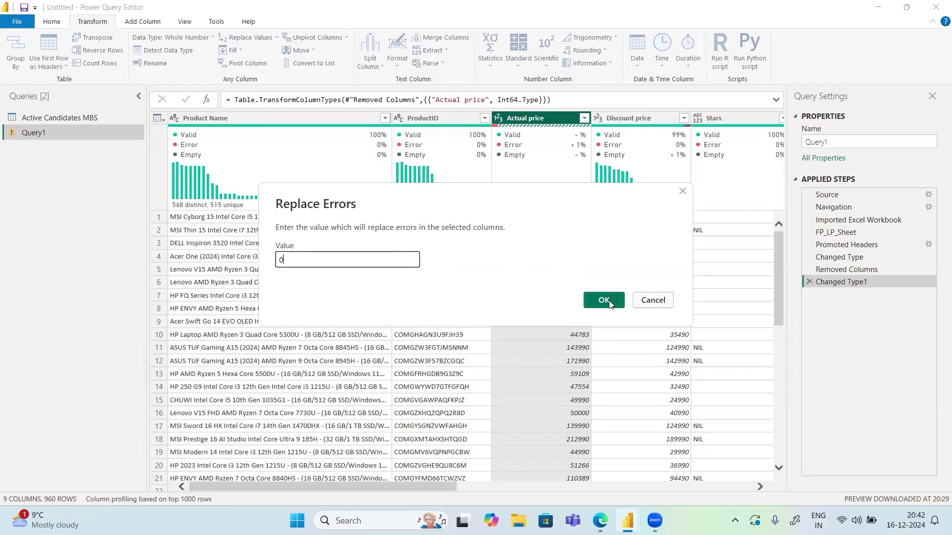
left_click(603, 301)
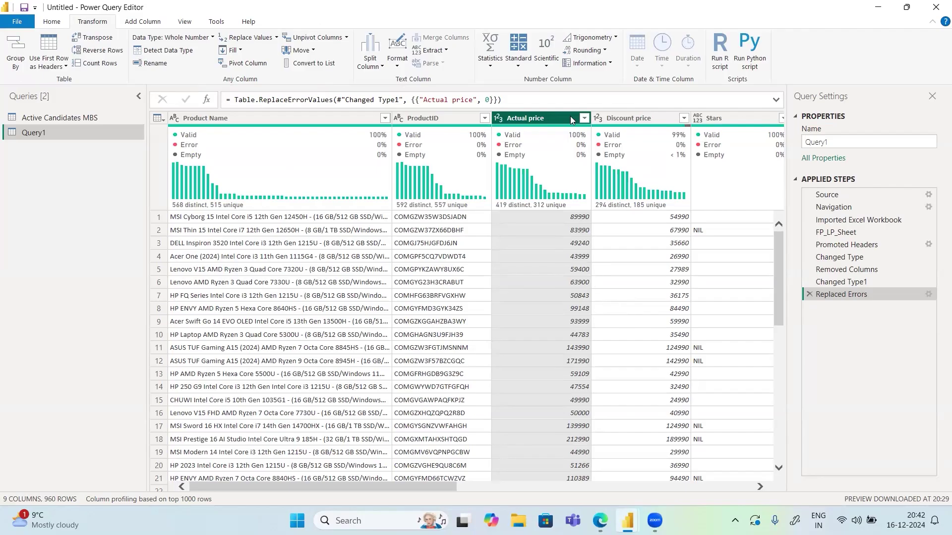
left_click(608, 120)
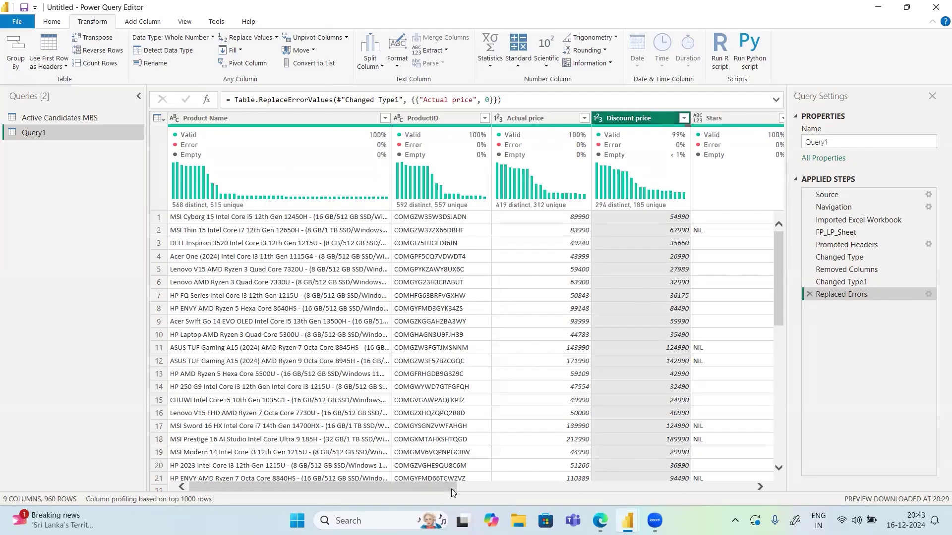
Scroll the preview right to show the Stars, Rating and Reviews columns
left_click_drag(443, 485, 563, 482)
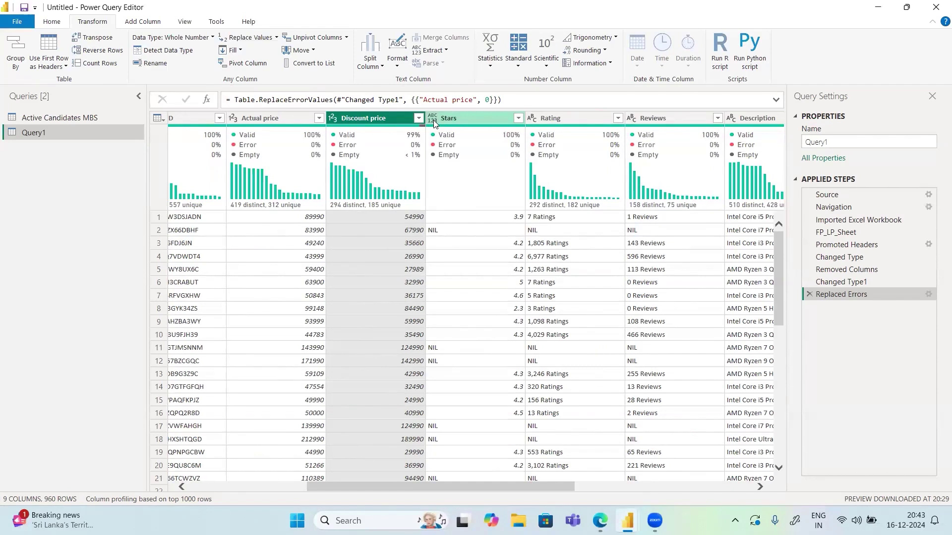
right_click(466, 120)
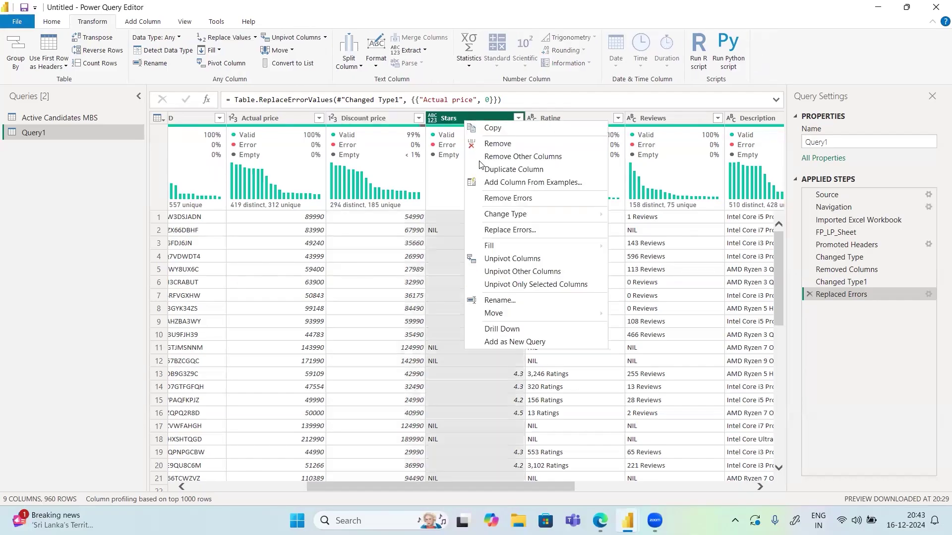
mouse_move(495, 219)
left_click(451, 147)
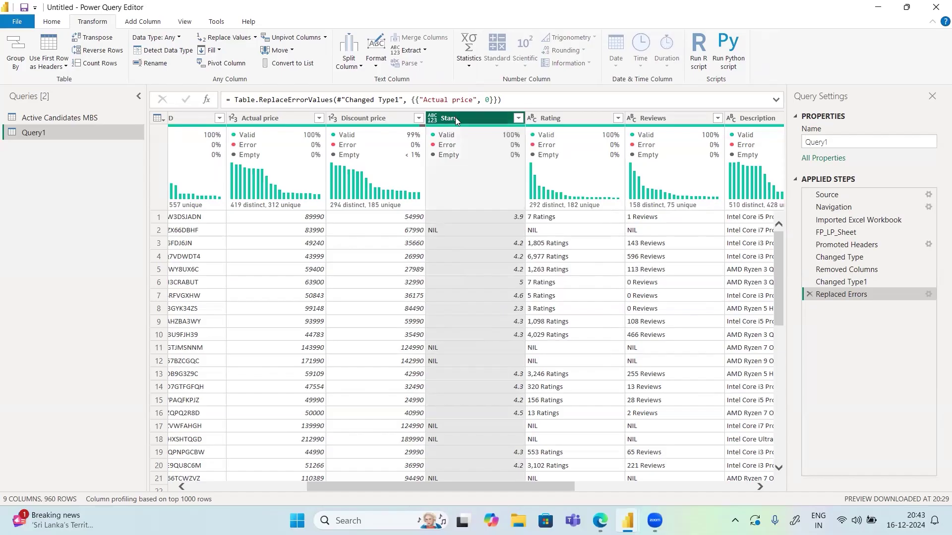
right_click(455, 120)
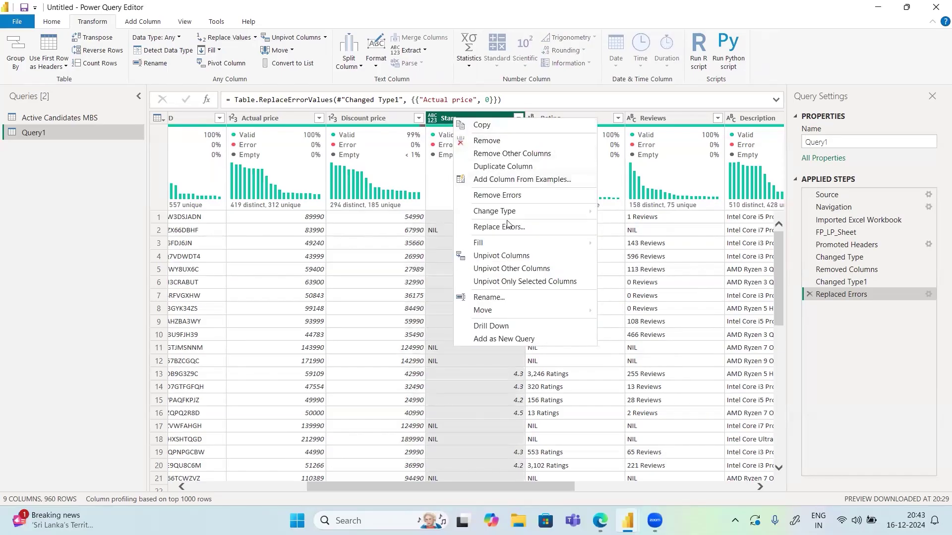
mouse_move(507, 240)
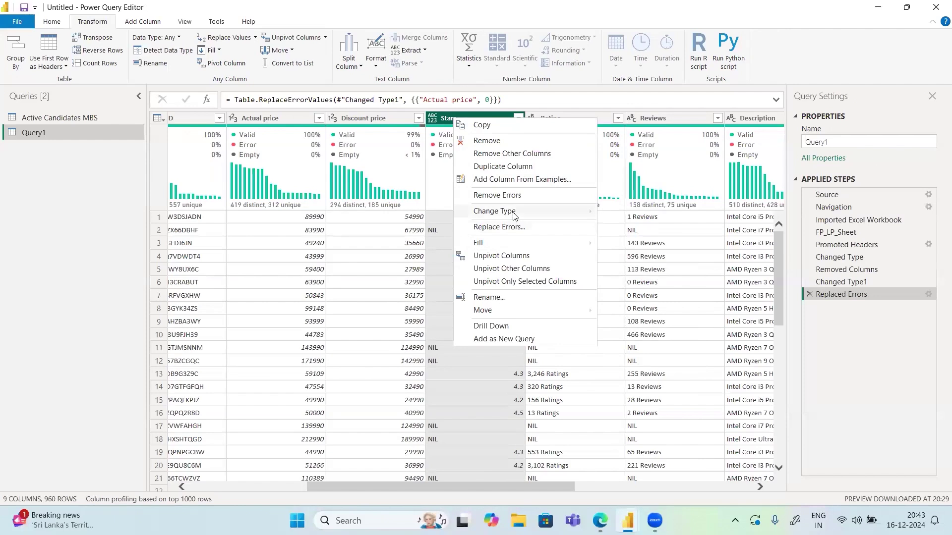
mouse_move(574, 218)
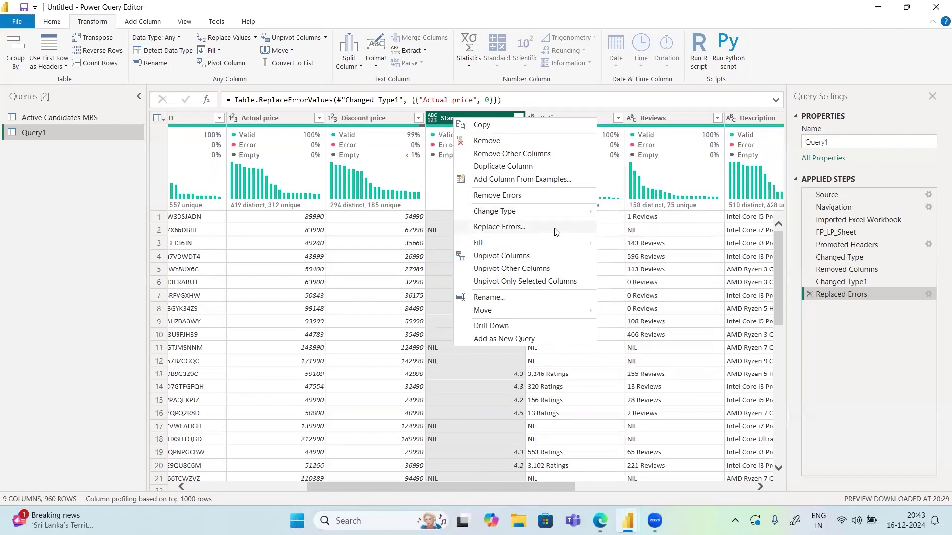
left_click(348, 122)
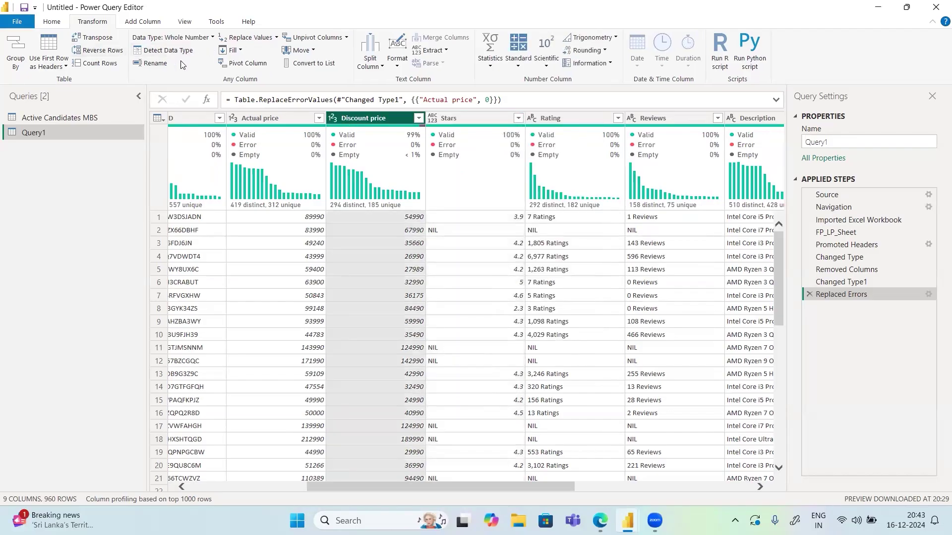
left_click(452, 120)
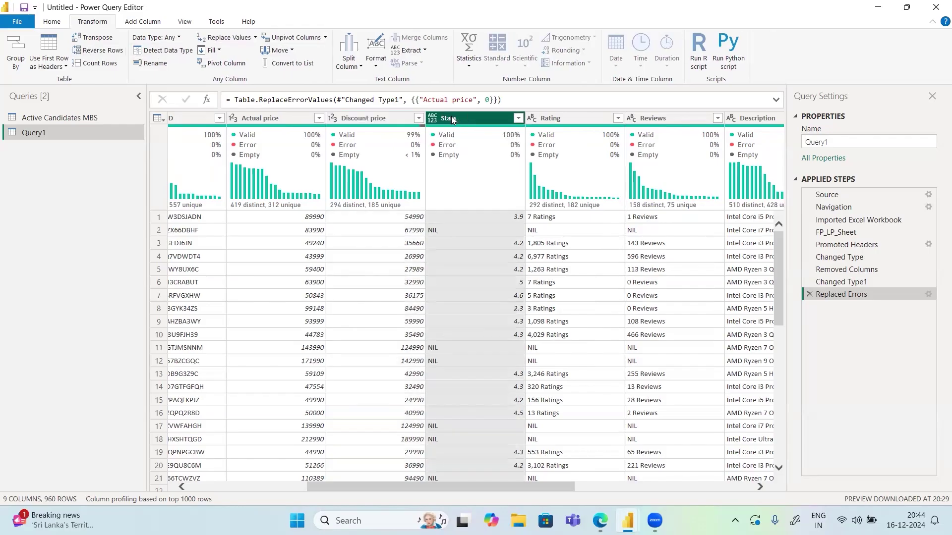
Replace NIL with 0 in Stars and make Stars a Decimal Number column
left_click(215, 43)
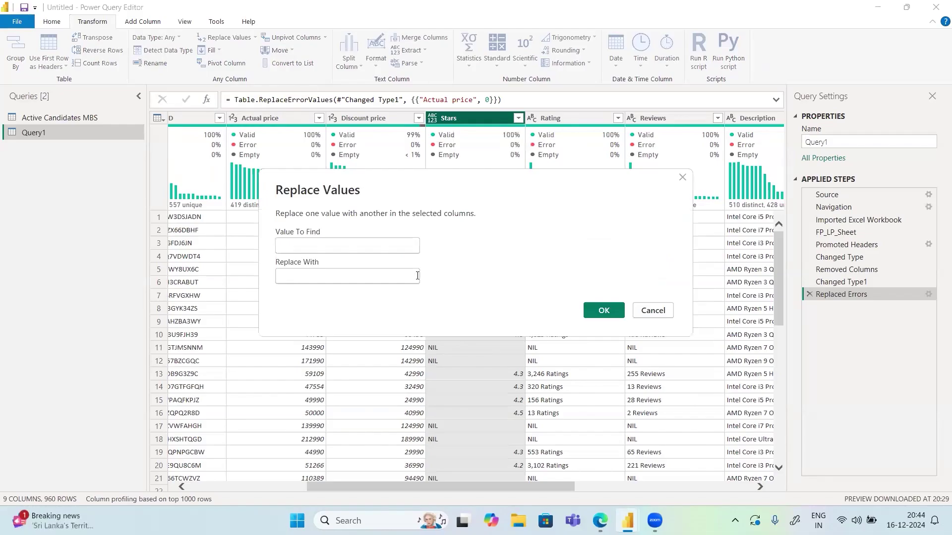
type("NIL")
left_click(350, 274)
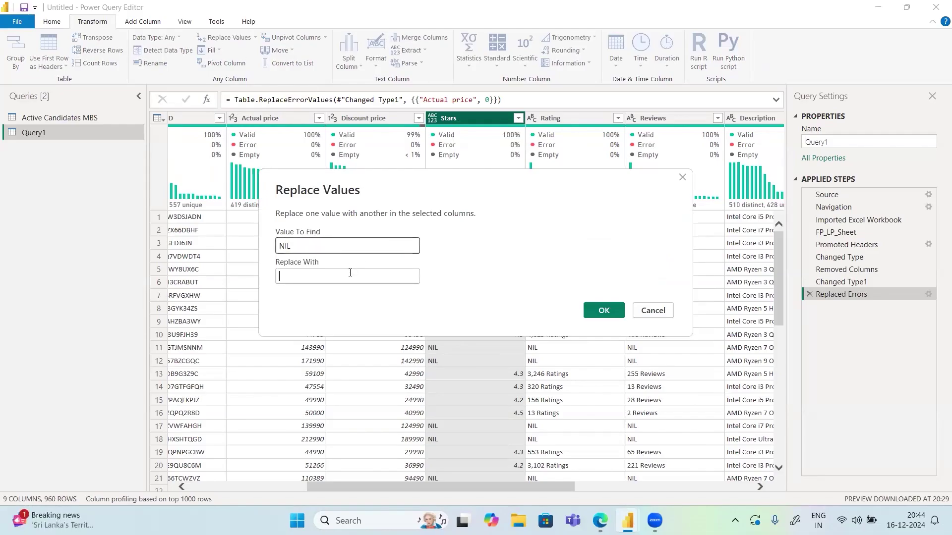
type("0")
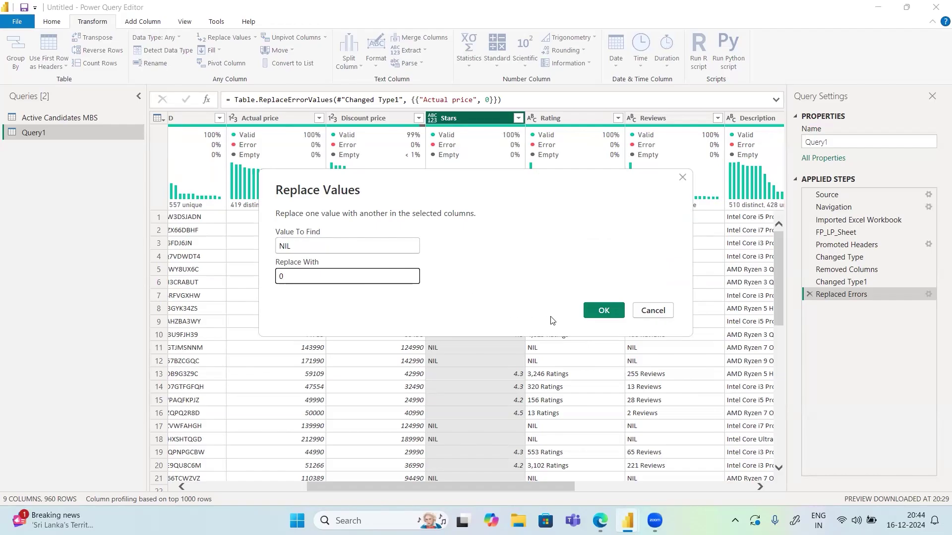
left_click(604, 311)
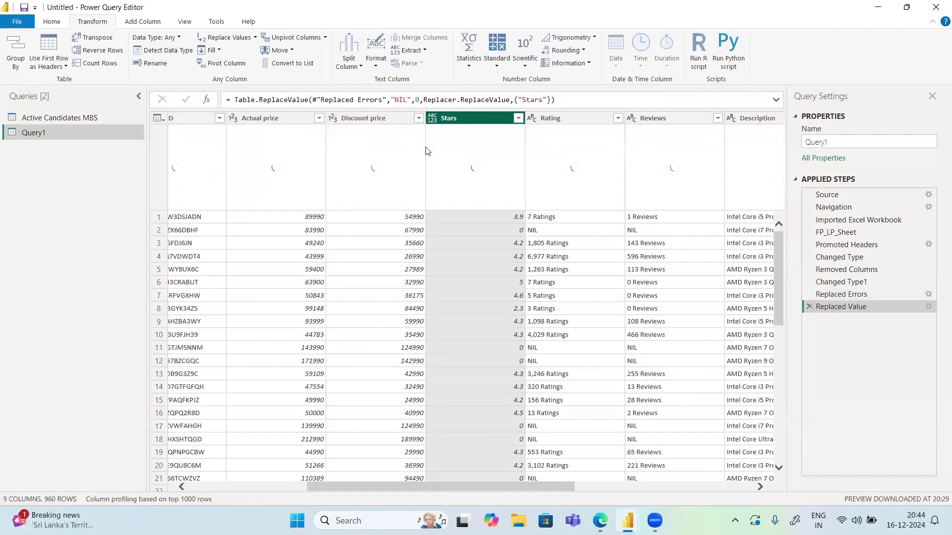
left_click(432, 119)
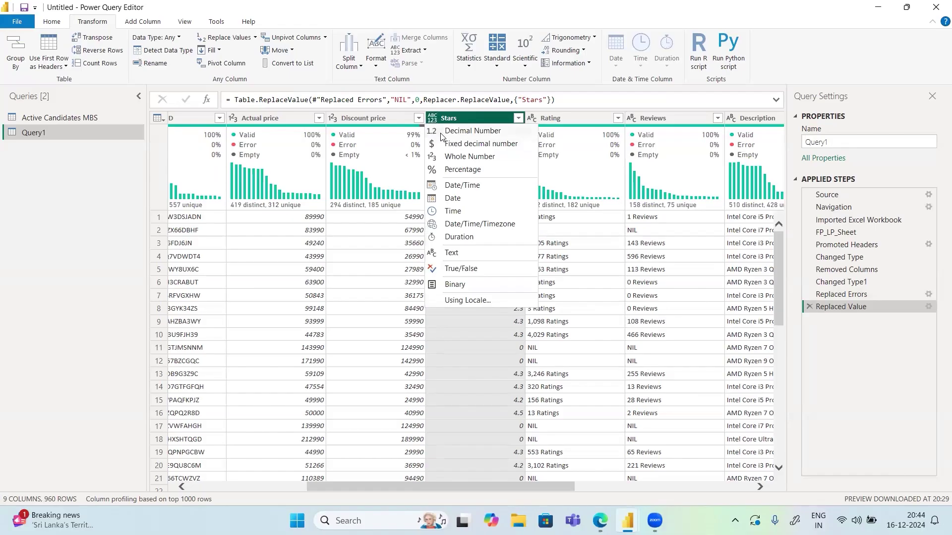
left_click(442, 132)
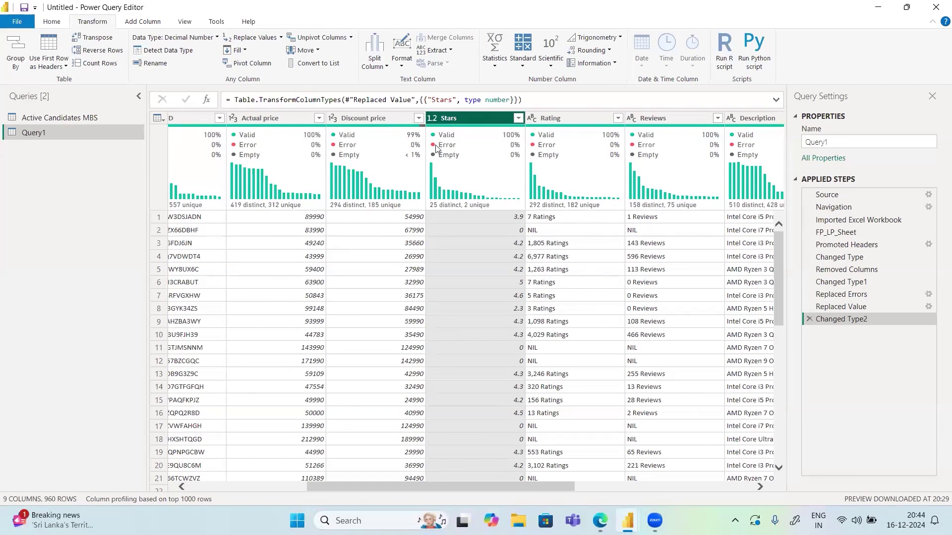
right_click(466, 117)
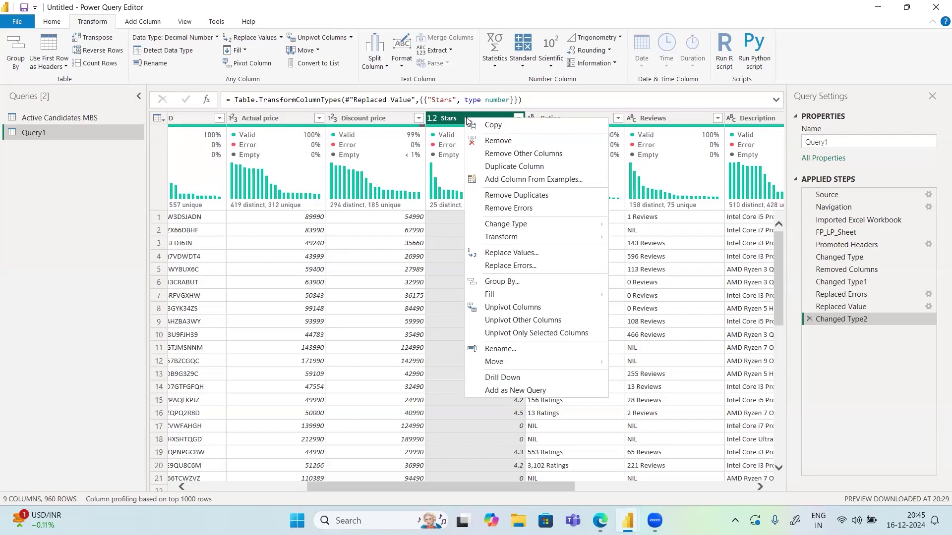
left_click(568, 118)
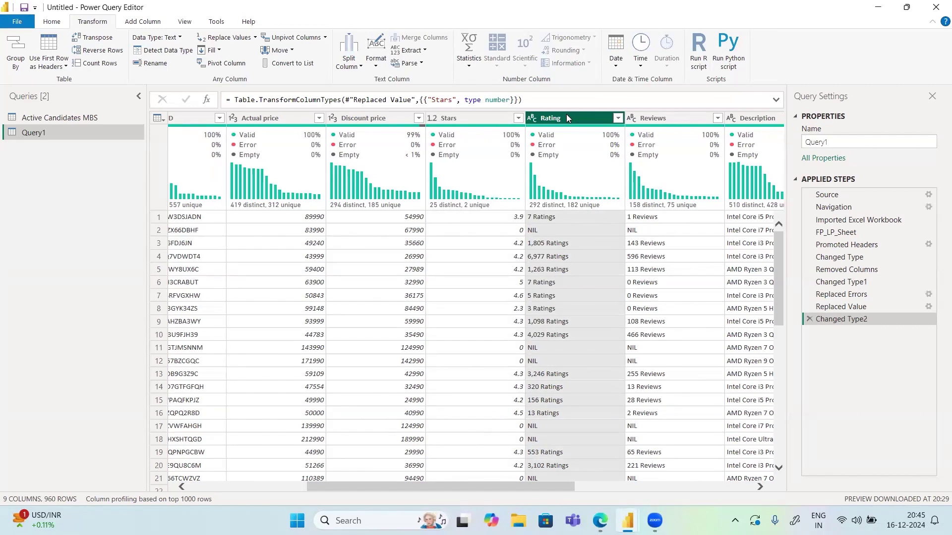
left_click(655, 120)
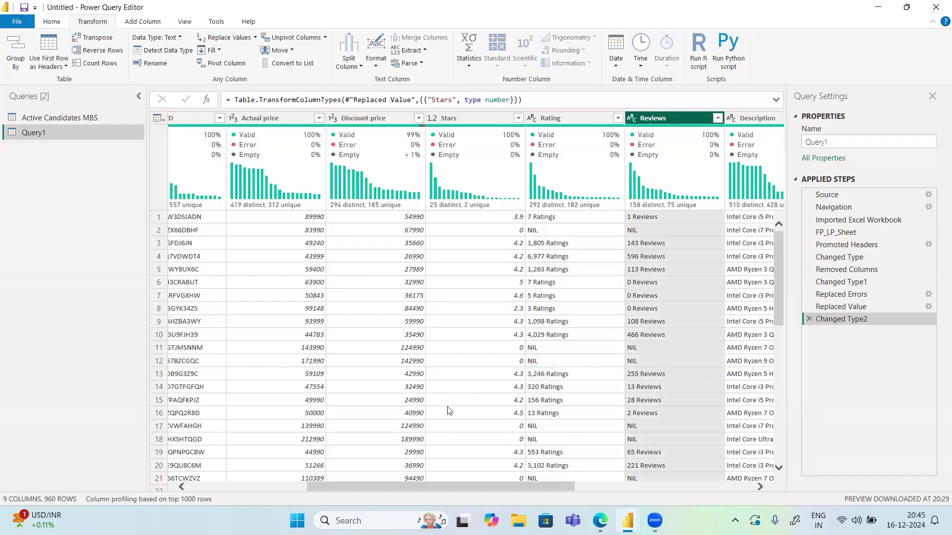
left_click_drag(431, 490, 659, 487)
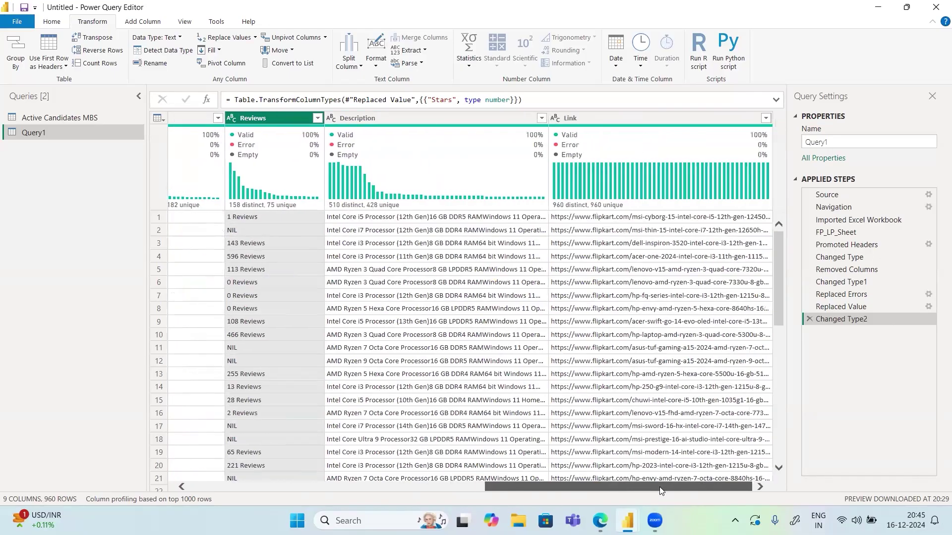
left_click_drag(497, 496, 500, 498)
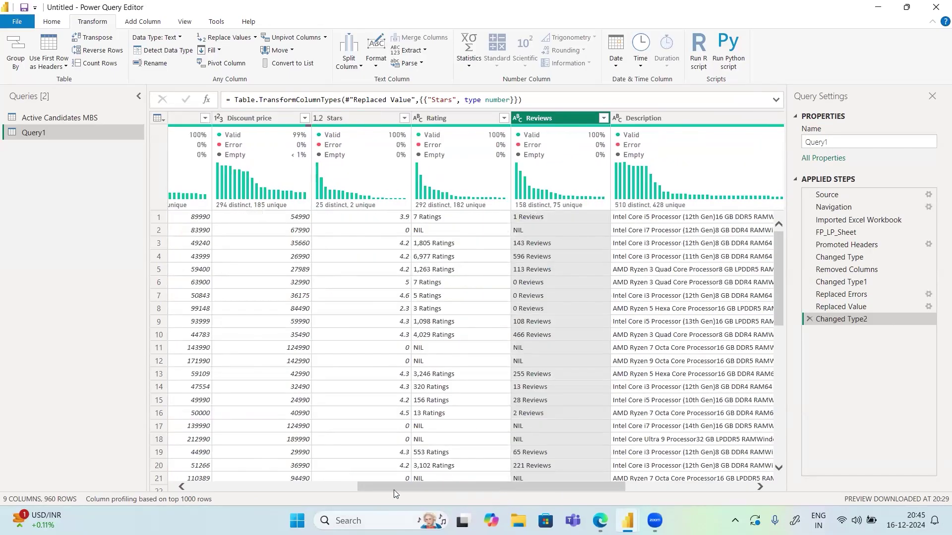
left_click_drag(394, 490, 222, 485)
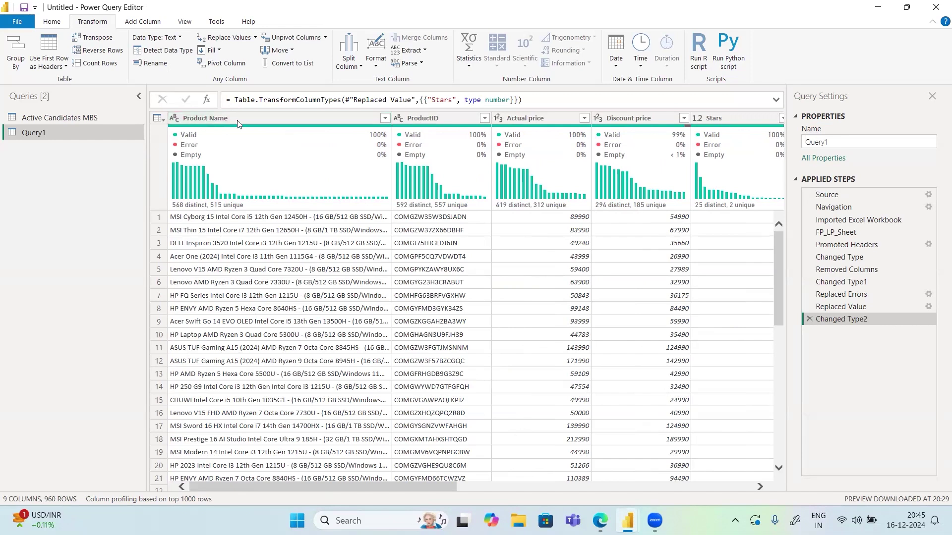
Rename Query1 to 'Laptop Details' in the Query Settings Name box
left_click(52, 21)
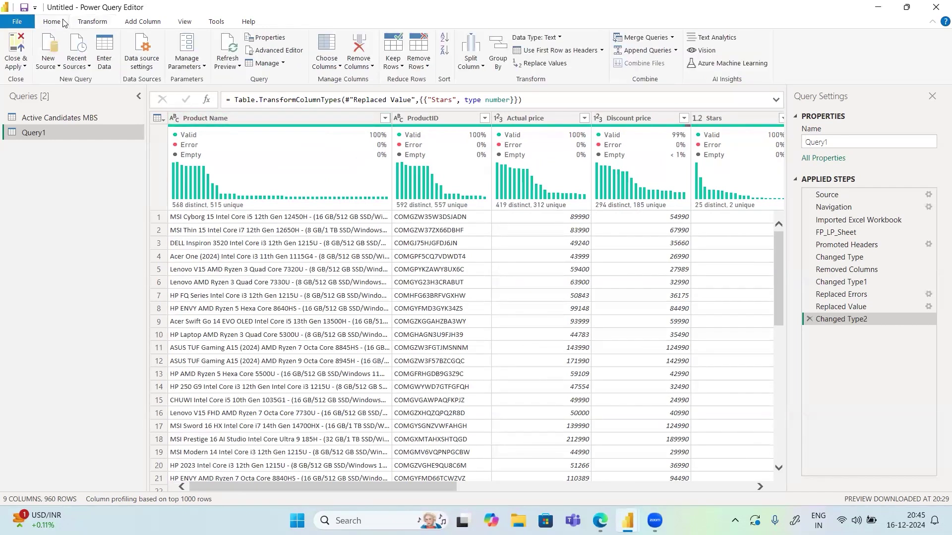
left_click(845, 142)
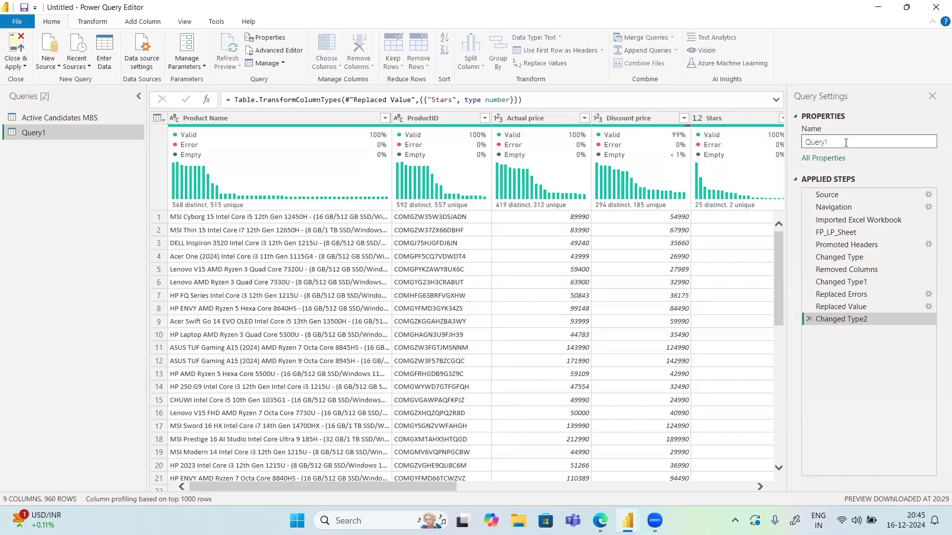
type("Lapt")
key("ctrl+a")
type("112")
key("BackSpace")
key("BackSpace")
key("BackSpace")
type("Laptop Details")
left_click(40, 200)
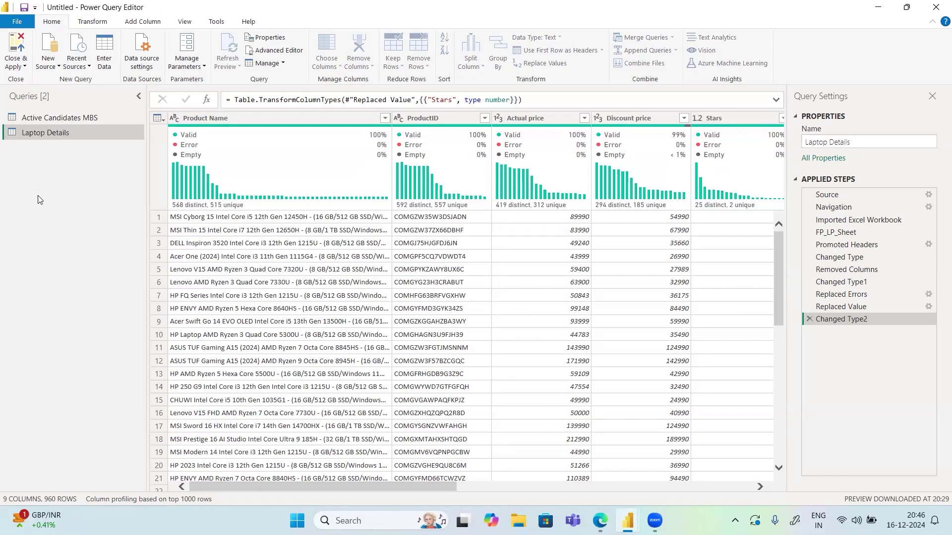
left_click(16, 68)
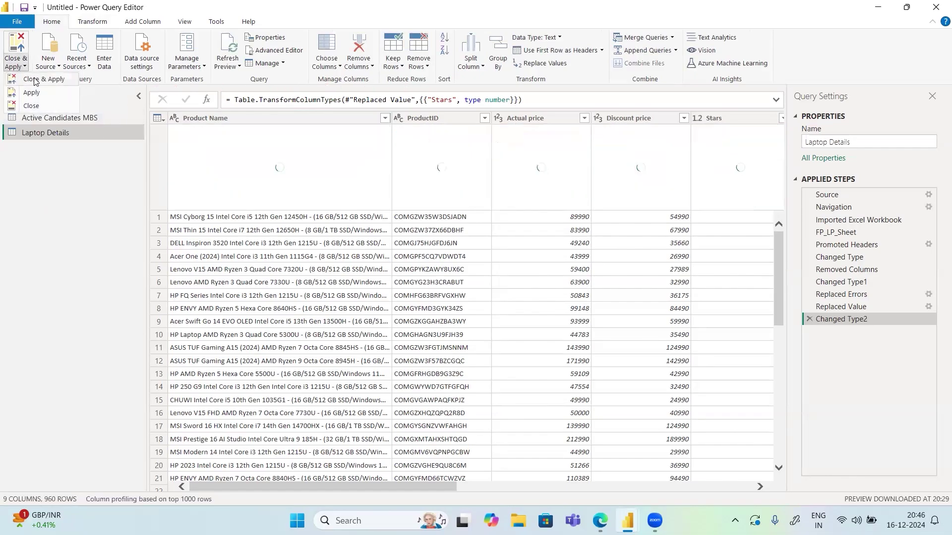
Close & Apply the query changes, then view the loaded 960-row Laptop Details table
left_click(35, 81)
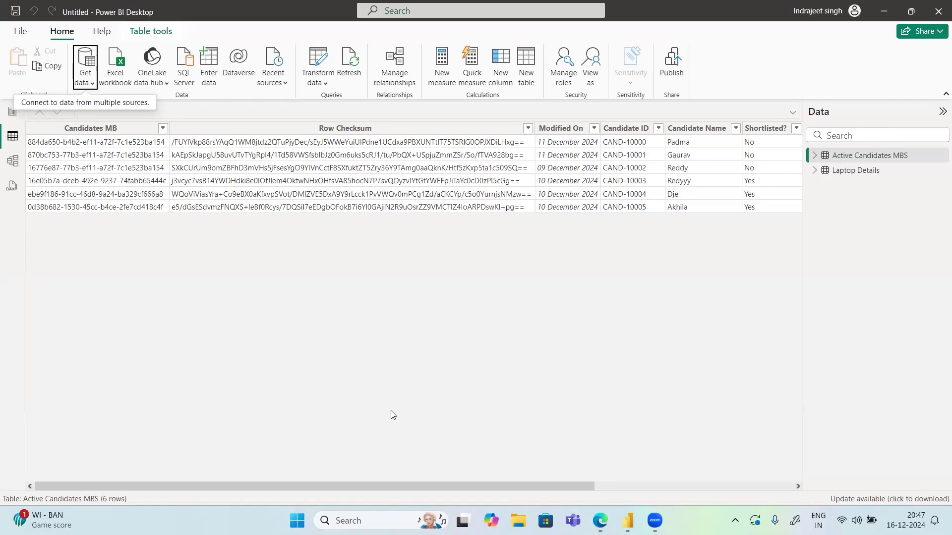
left_click(869, 171)
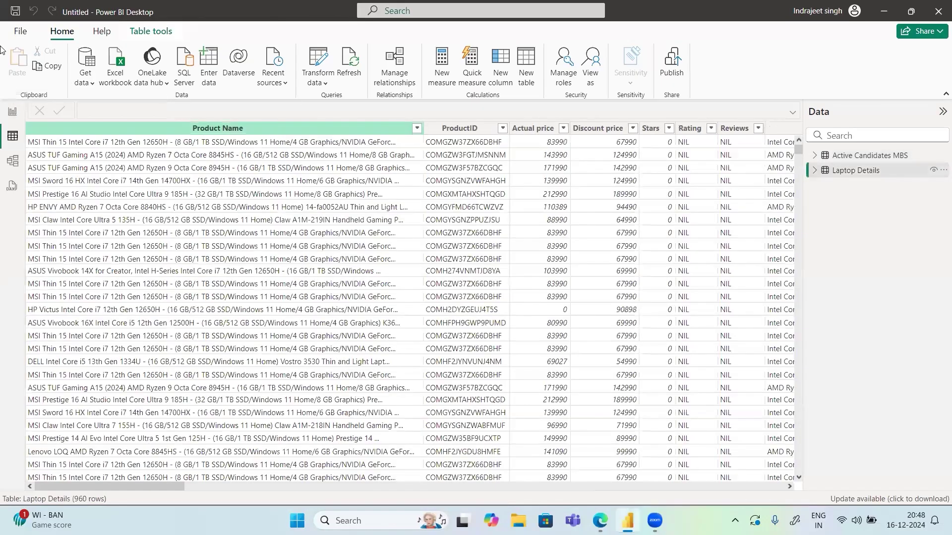
Use Save as to store the report in the Desktop folder as 'Power BI Dec24 Evening Batch'
left_click(20, 31)
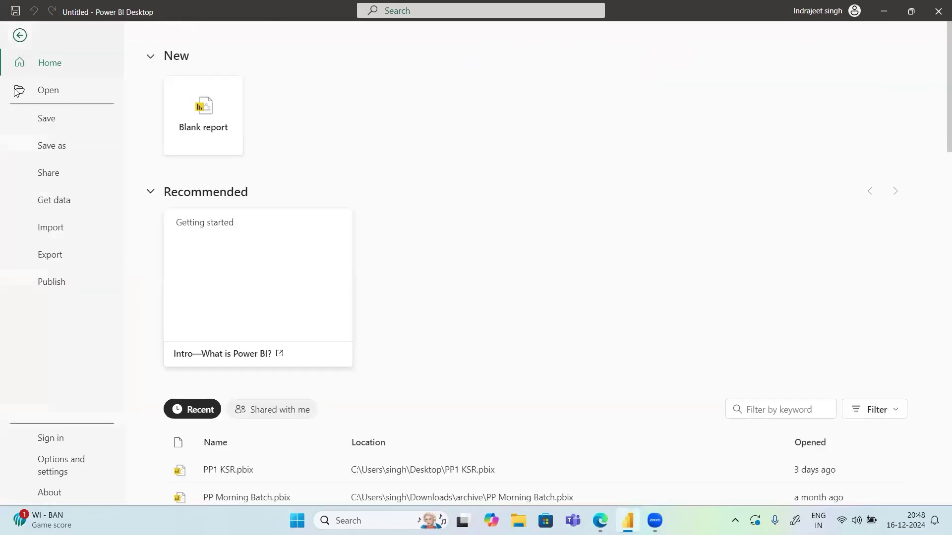
left_click(52, 149)
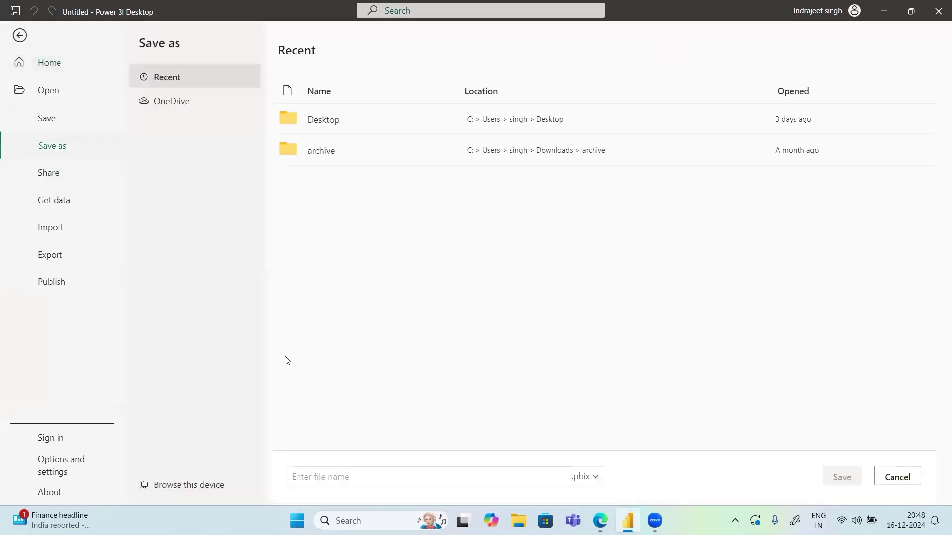
left_click(313, 484)
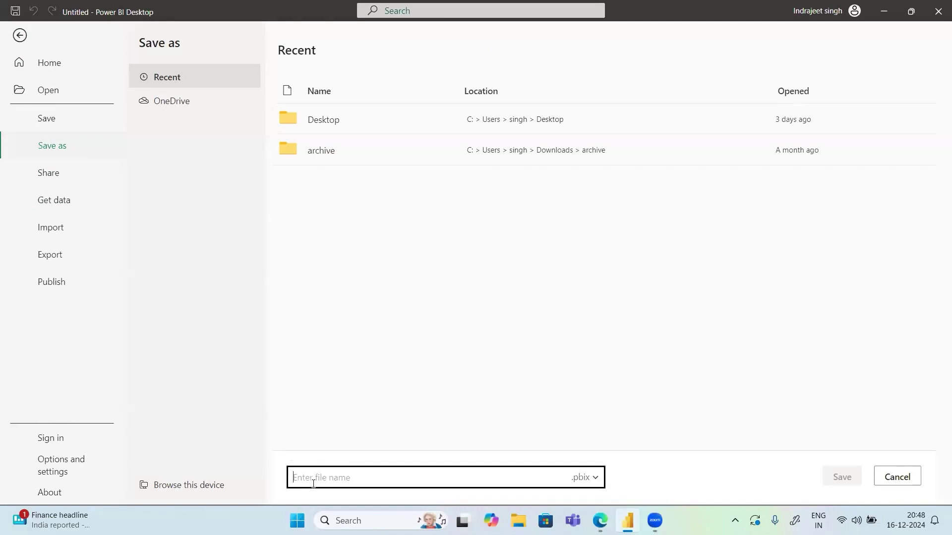
type("Power BI Dec24 Evening Batch")
left_click(727, 428)
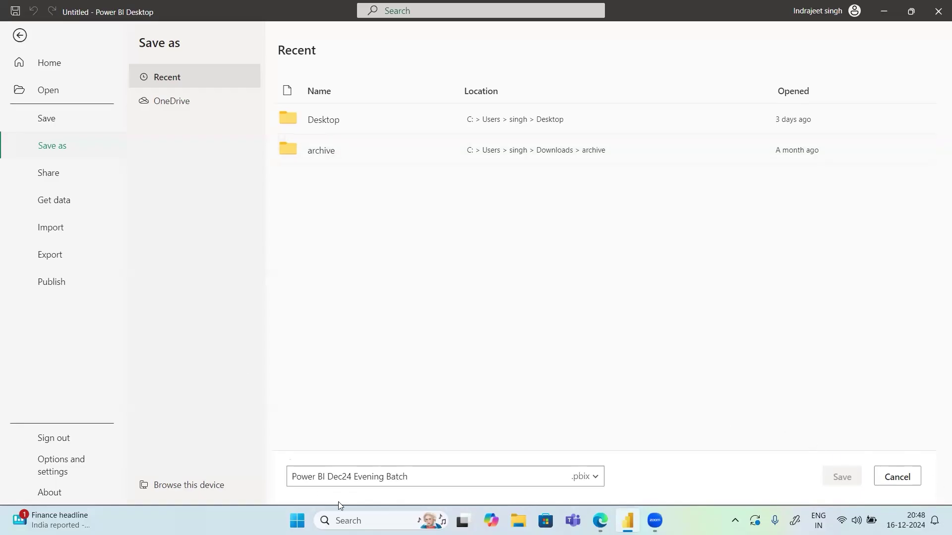
left_click(314, 479)
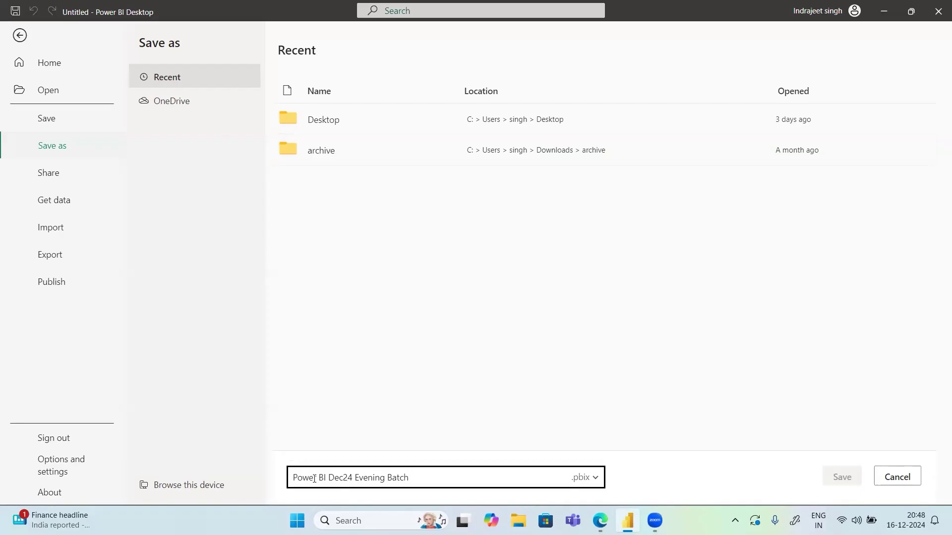
key("ctrl+a")
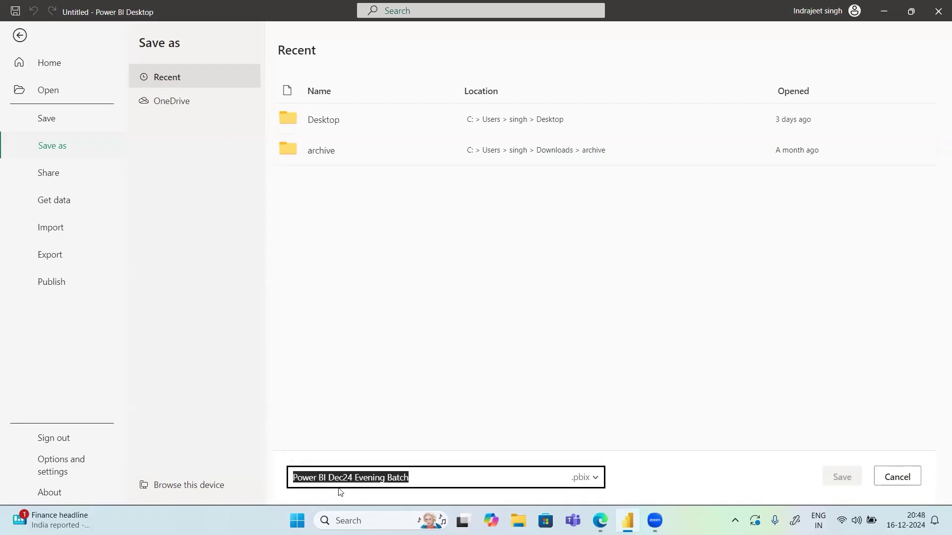
double_click(319, 118)
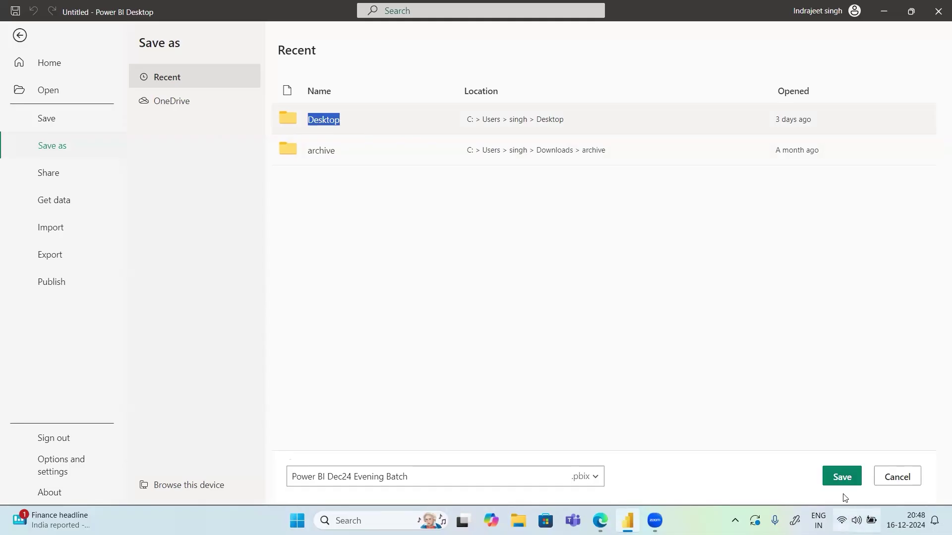
left_click(845, 477)
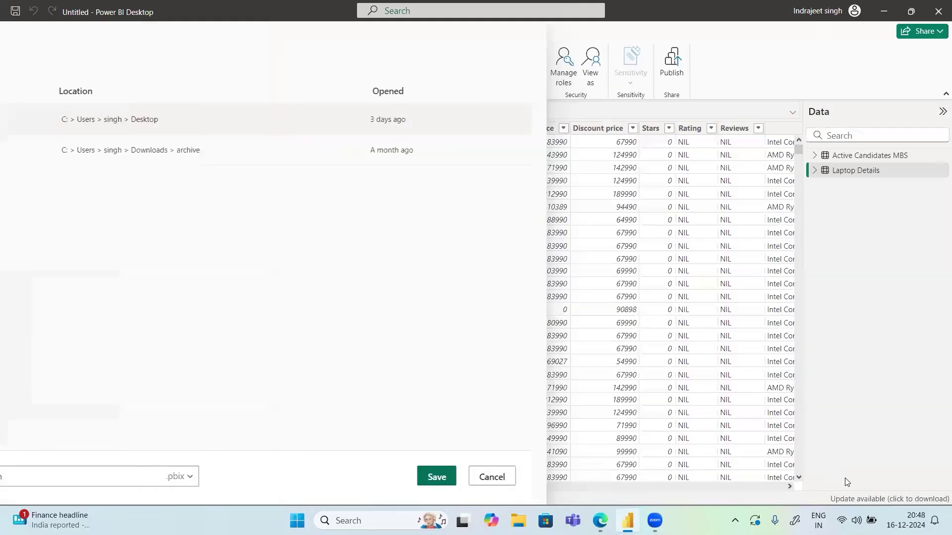
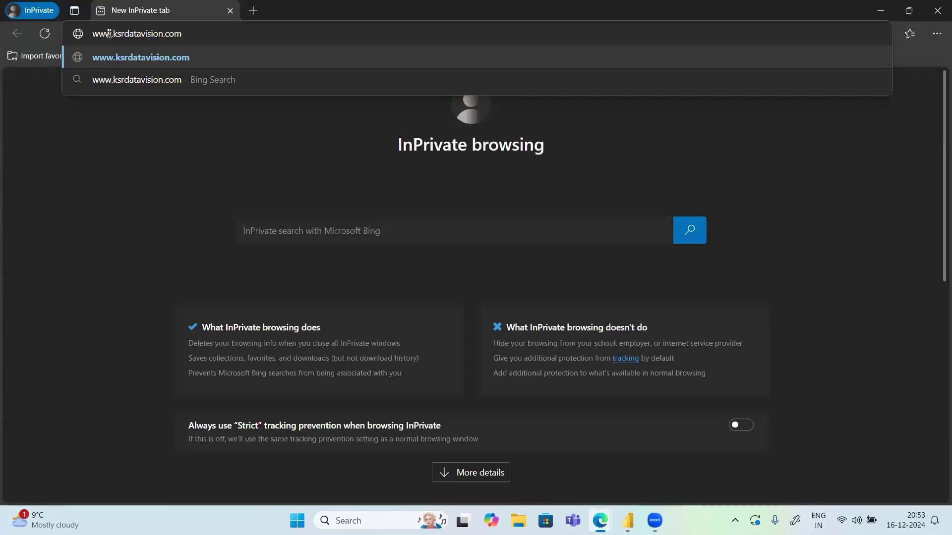
Correct the site name in the address bar to ksrdatavizion.com and load it
key("BackSpace")
type("z")
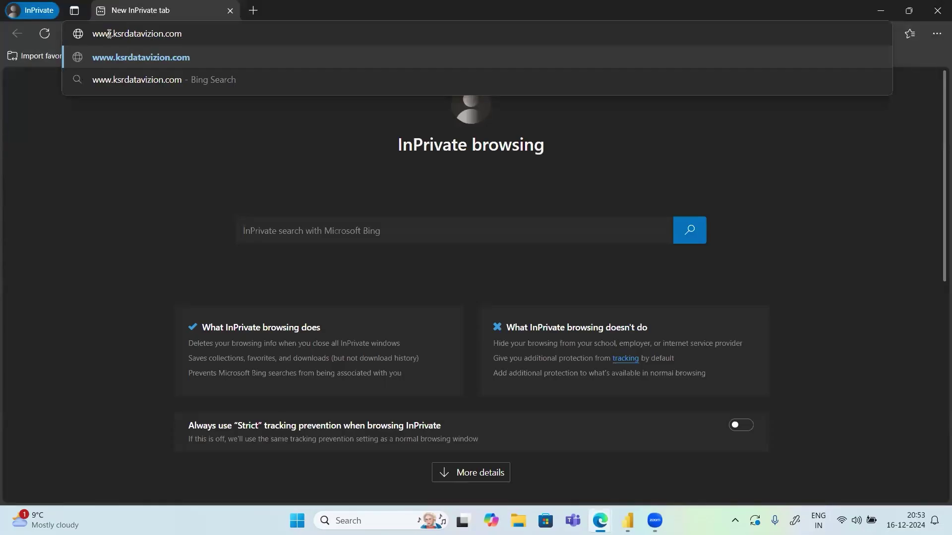
key("Return")
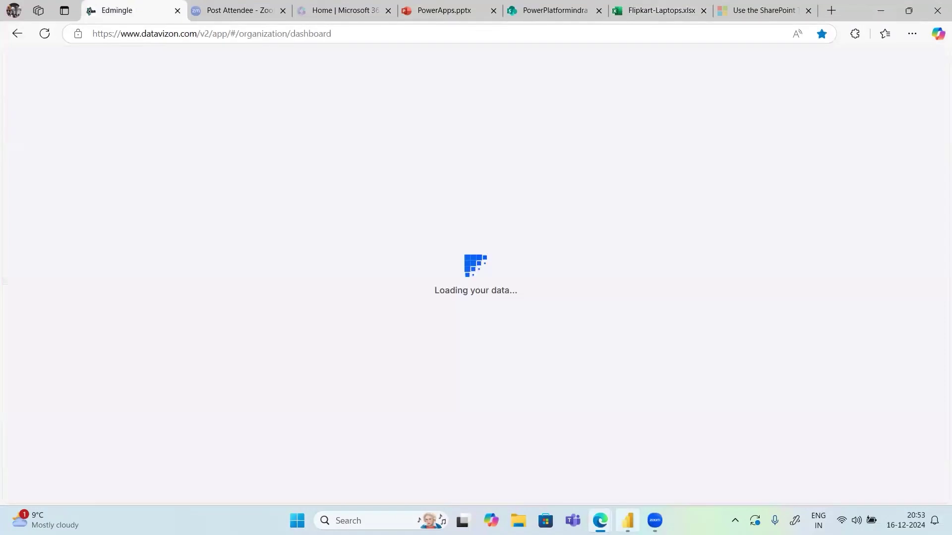
mouse_move(622, 502)
left_click(665, 457)
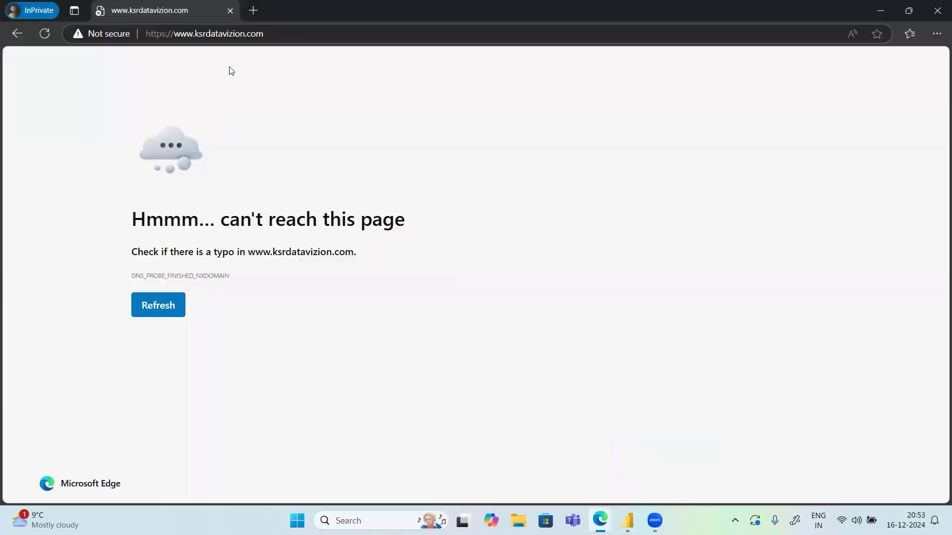
left_click(235, 33)
left_click(235, 33)
key("BackSpace")
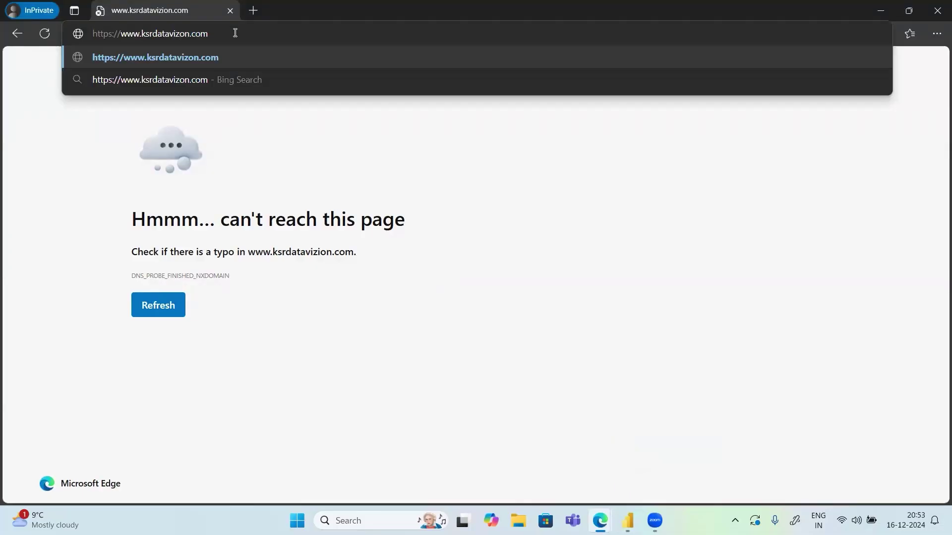
key("Return")
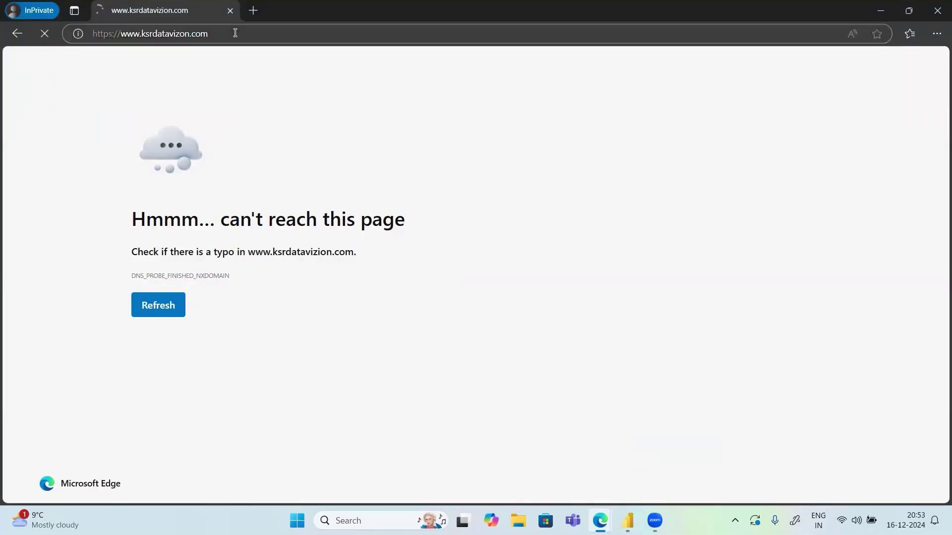
key("F5")
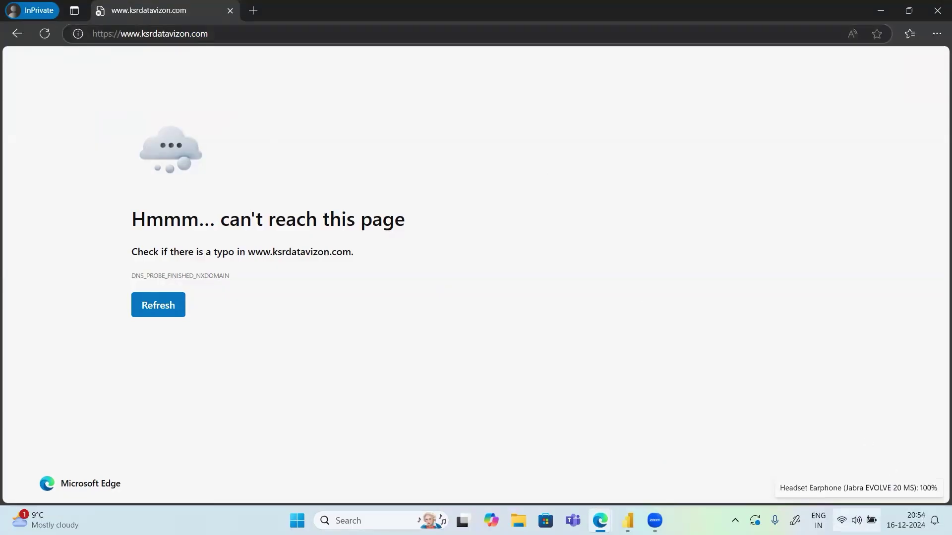
Switch Wi-Fi from the Airtel network to FTTH-8BFB in Quick Settings
left_click(856, 521)
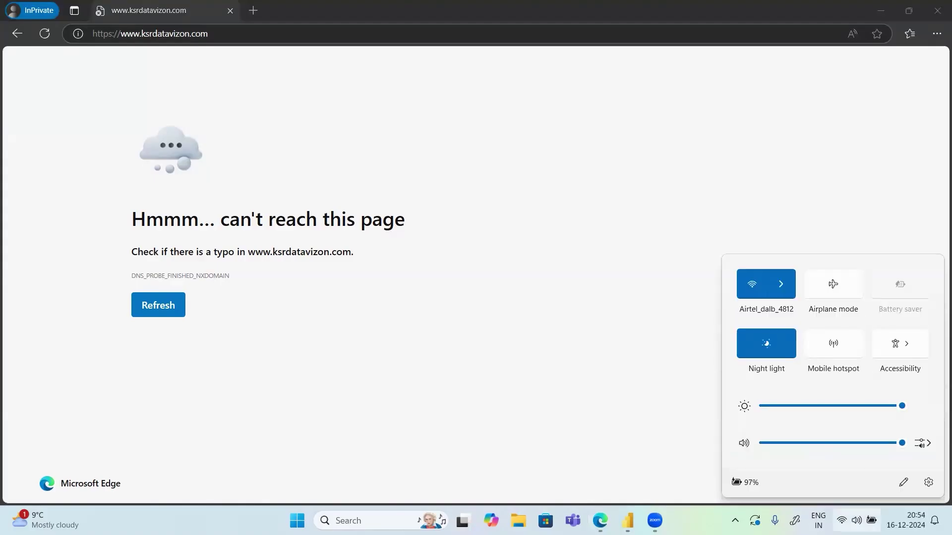
left_click(786, 286)
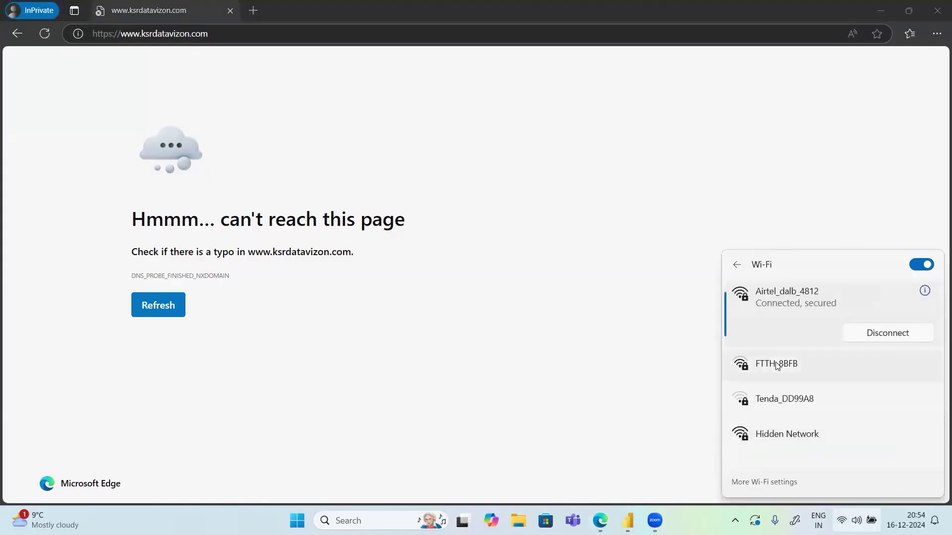
left_click(776, 366)
left_click(872, 393)
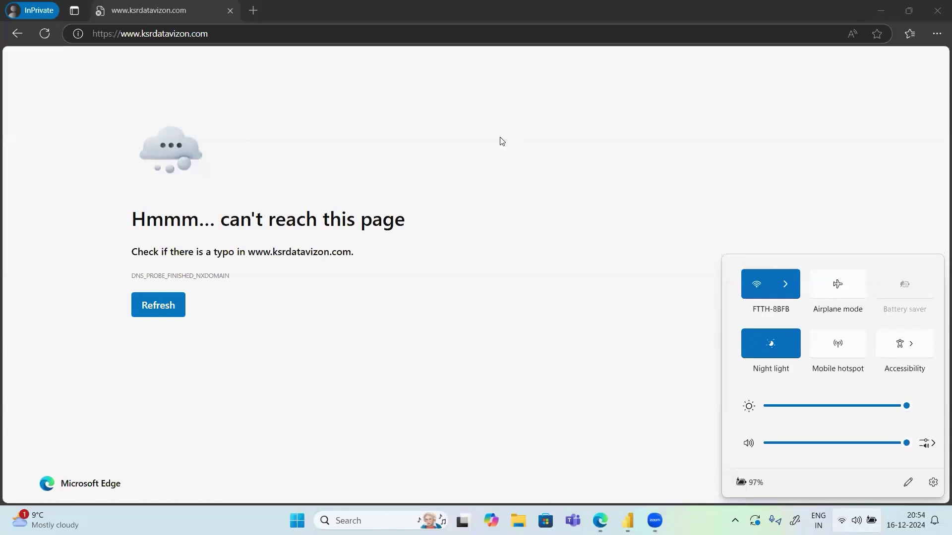
Close Quick Settings and return to the private Edge window, minimising the Datavizon dashboard
left_click(45, 33)
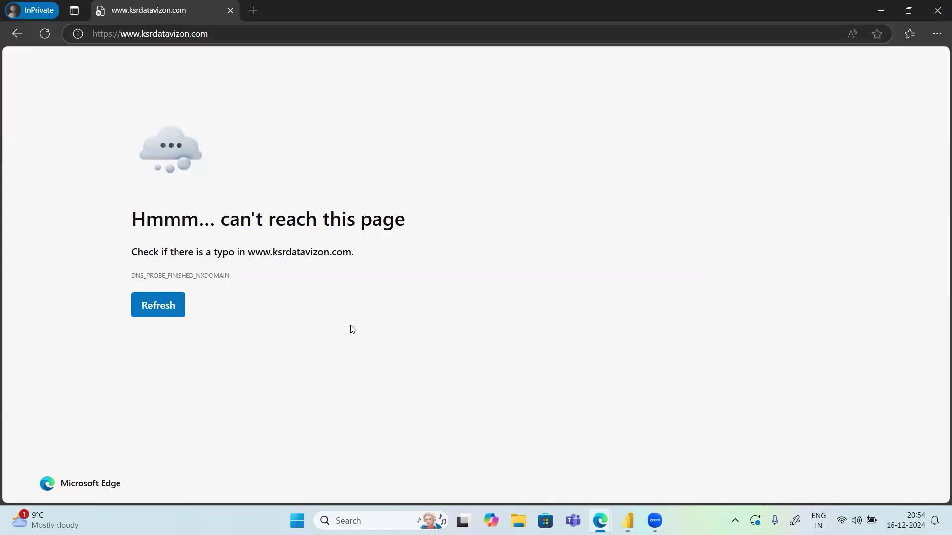
mouse_move(600, 520)
left_click(583, 490)
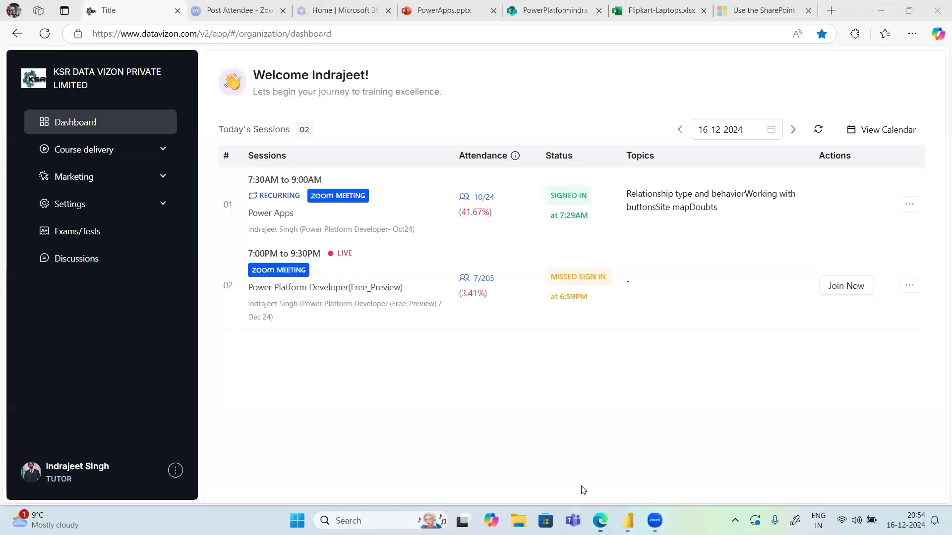
left_click(881, 11)
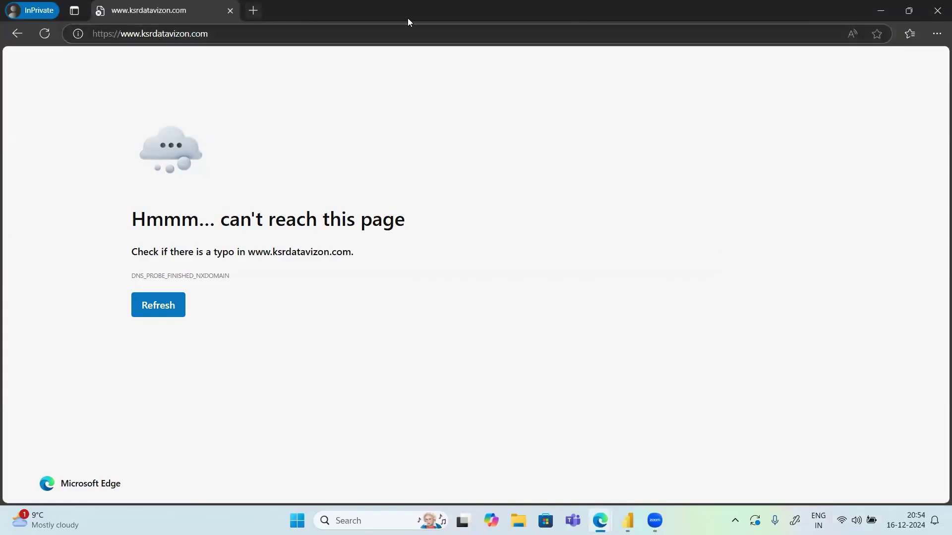
Search 'youtube' on Bing in a new private tab and open the YouTube home page
left_click(252, 10)
type("youtube")
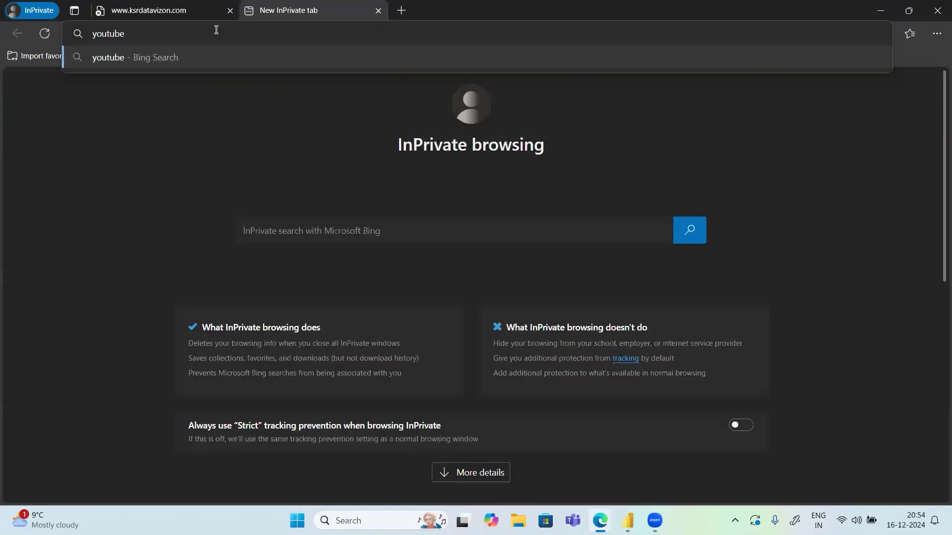
key("Return")
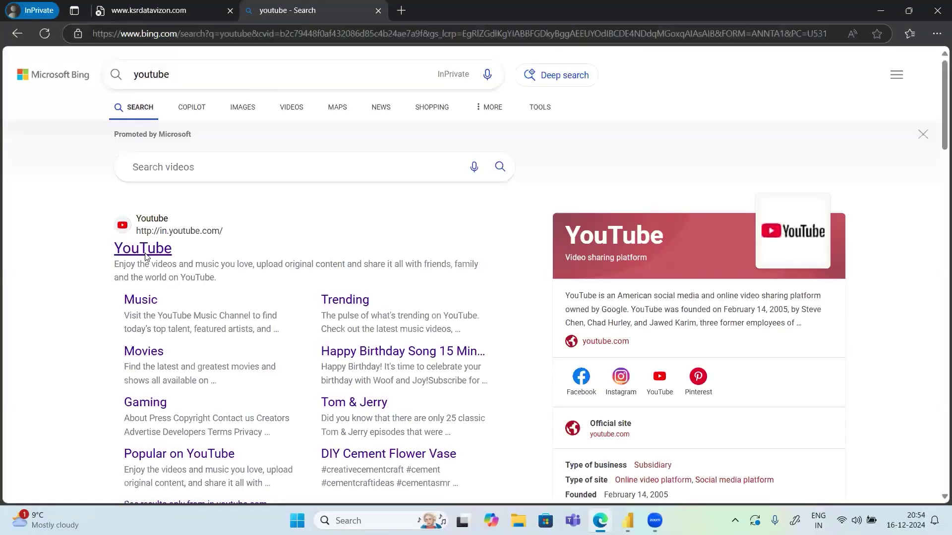
left_click(145, 254)
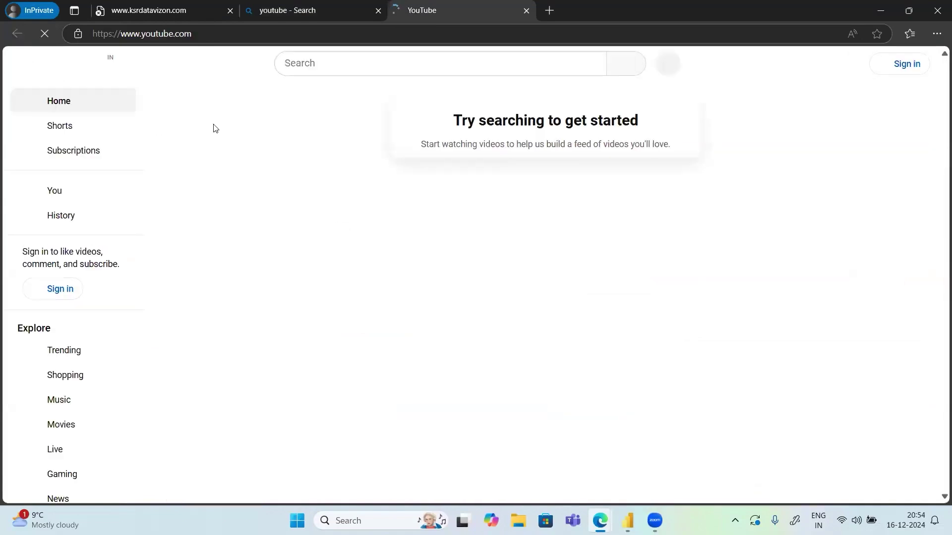
Search YouTube for 'KSR Data' and browse the results for KSR Datavizon
left_click(338, 66)
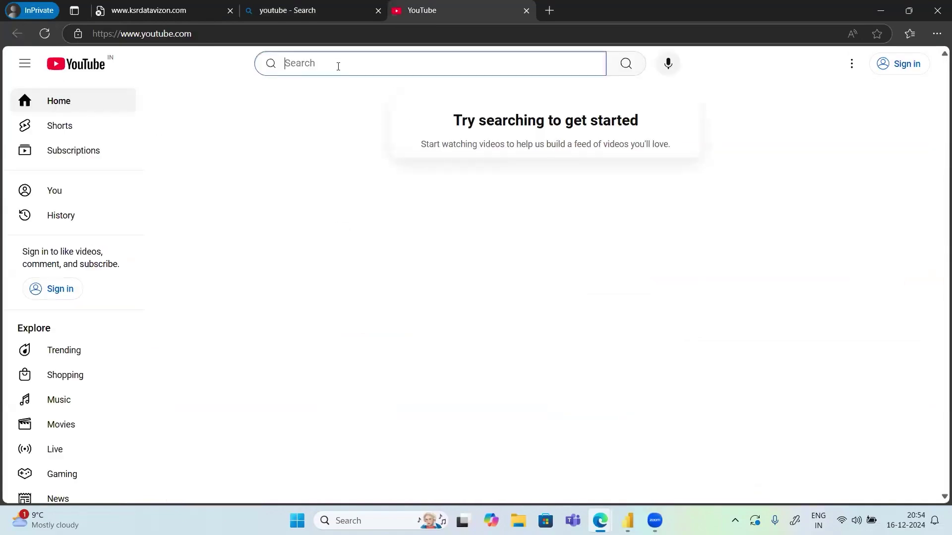
type("KSR Data")
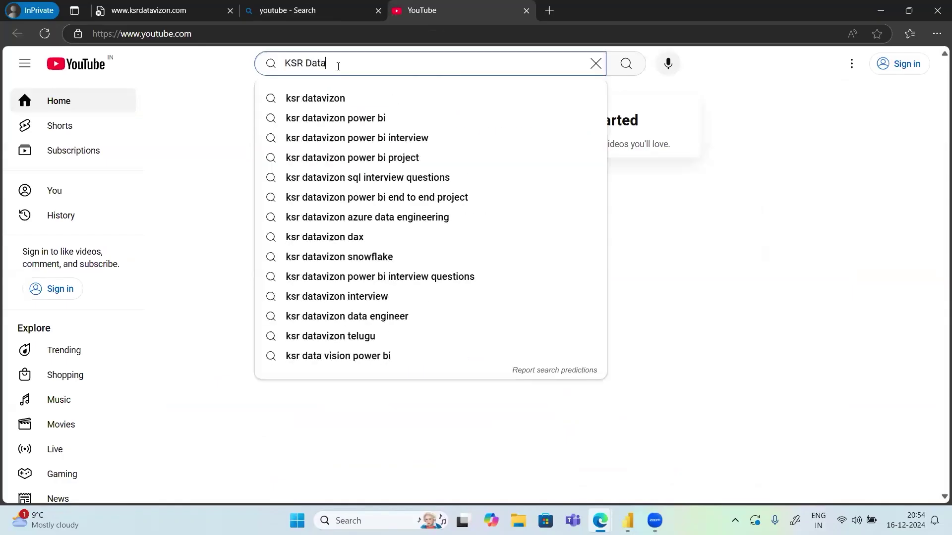
left_click(335, 97)
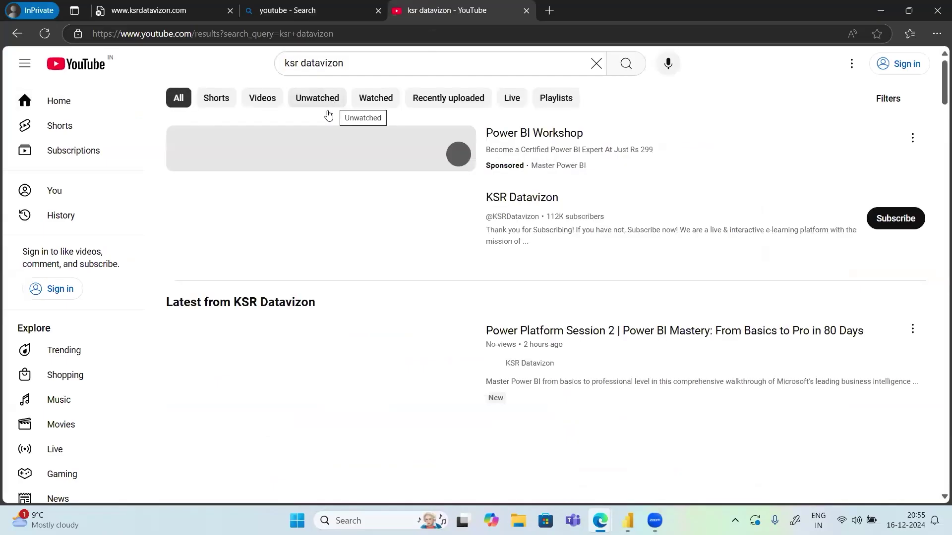
scroll(739, 317, "down", 2)
scroll(740, 317, "down", 3)
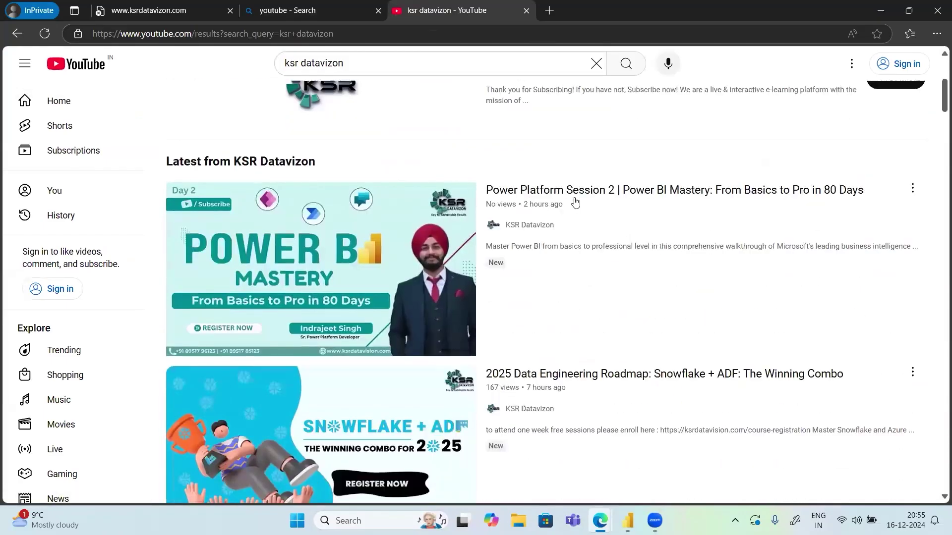
scroll(461, 282, "down", 3)
scroll(461, 282, "down", 10)
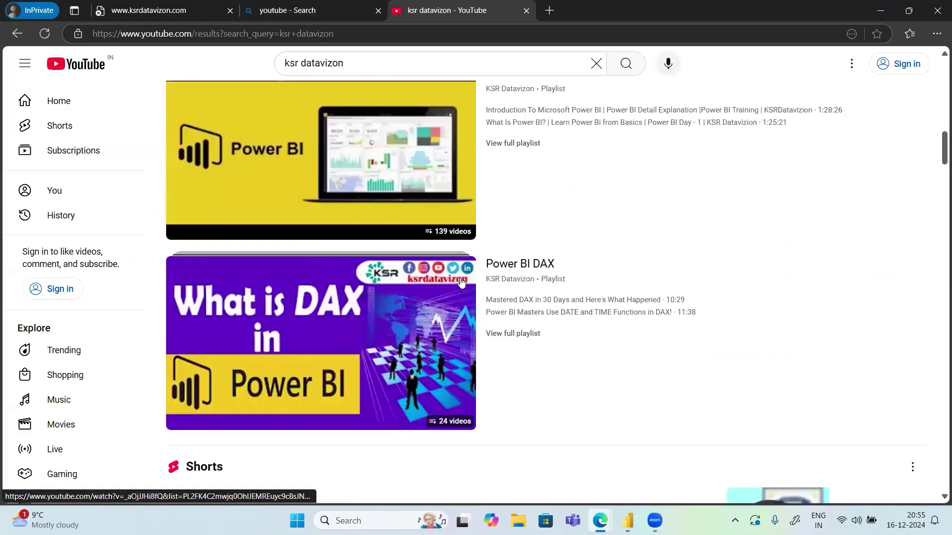
scroll(462, 282, "down", 2)
scroll(462, 282, "up", 7)
scroll(461, 282, "down", 8)
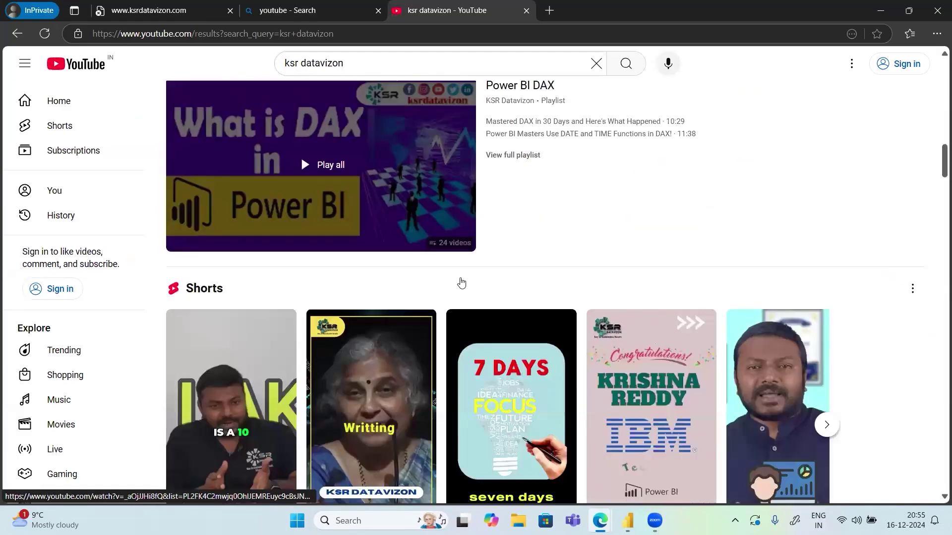
scroll(462, 282, "up", 7)
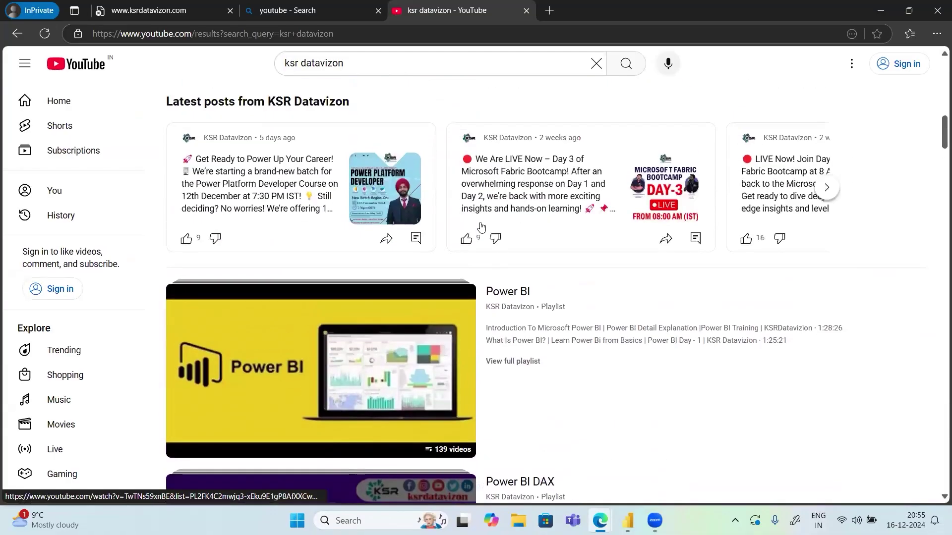
scroll(481, 227, "up", 1)
scroll(337, 352, "up", 12)
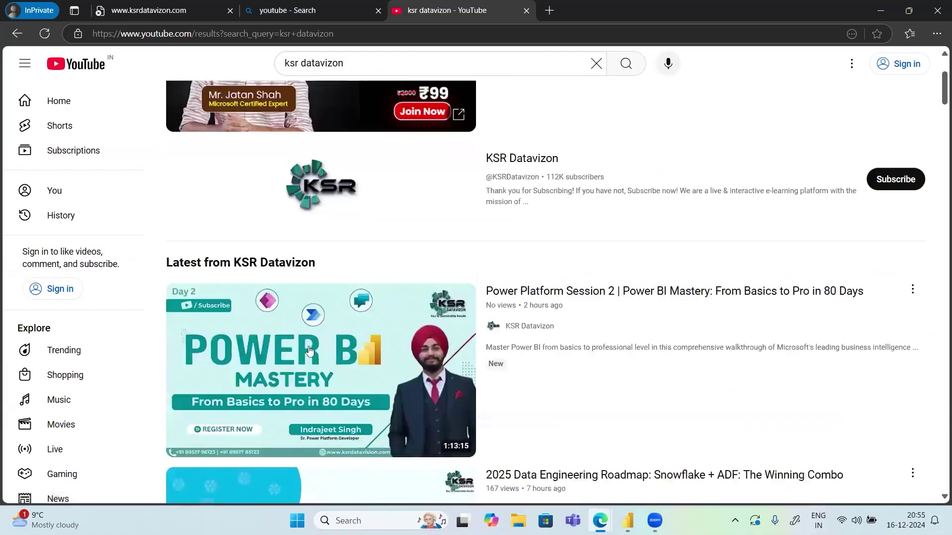
Open the KSR Datavizon channel and show its Videos page of latest uploads
left_click(337, 353)
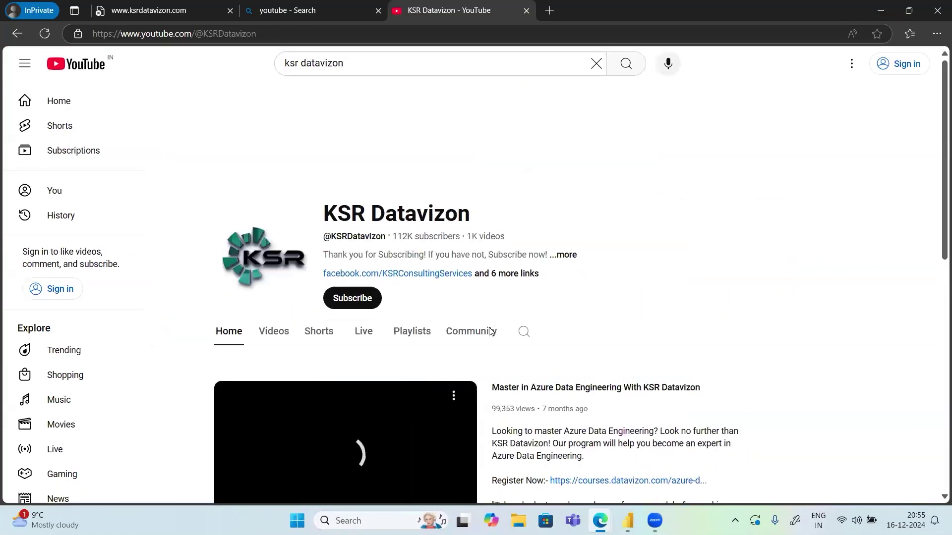
scroll(379, 278, "down", 5)
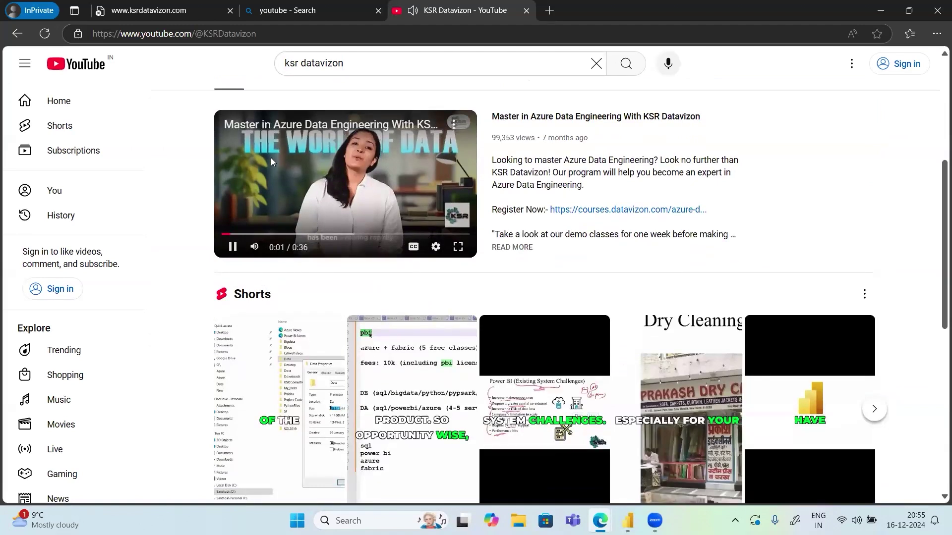
scroll(256, 247, "up", 5)
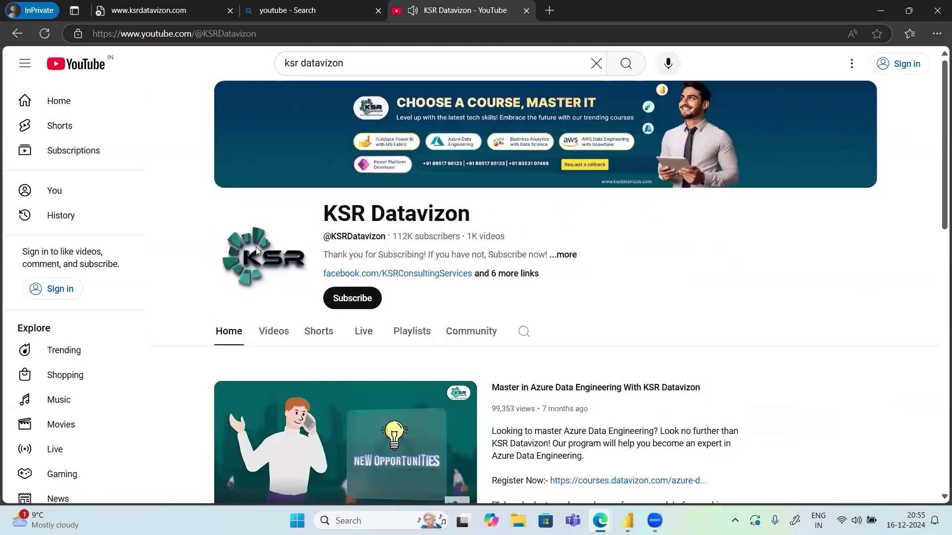
left_click(277, 339)
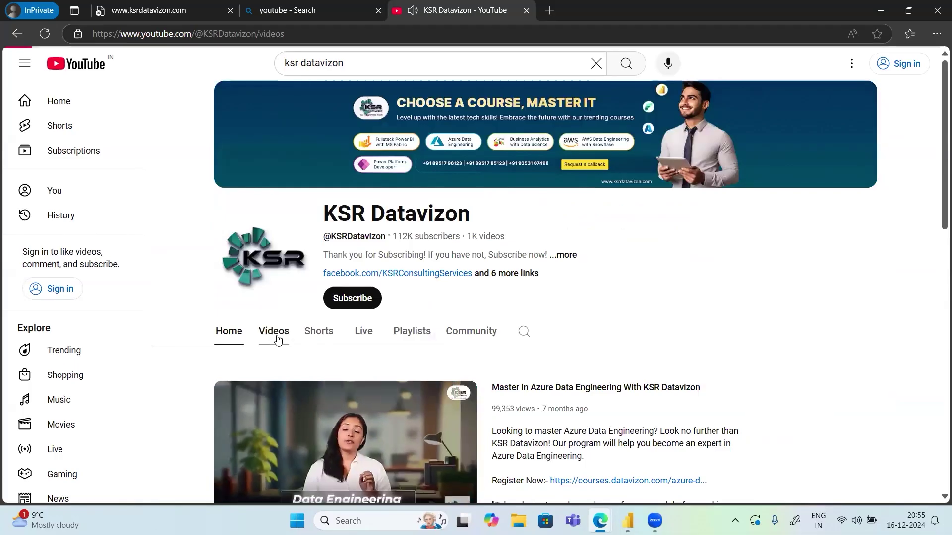
scroll(481, 363, "down", 1)
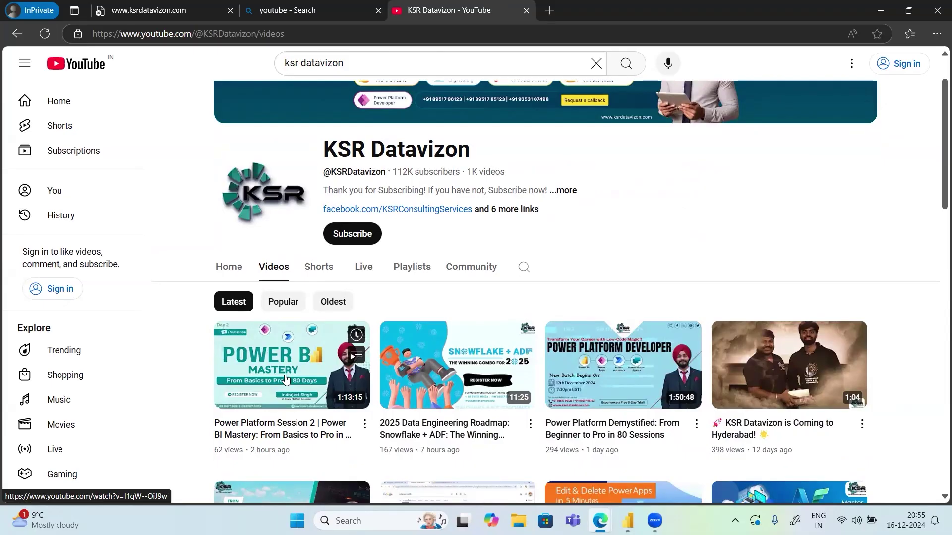
Close the KSR Datavizon YouTube tab, the Bing youtube search tab and the Edge window
left_click(526, 10)
left_click(380, 13)
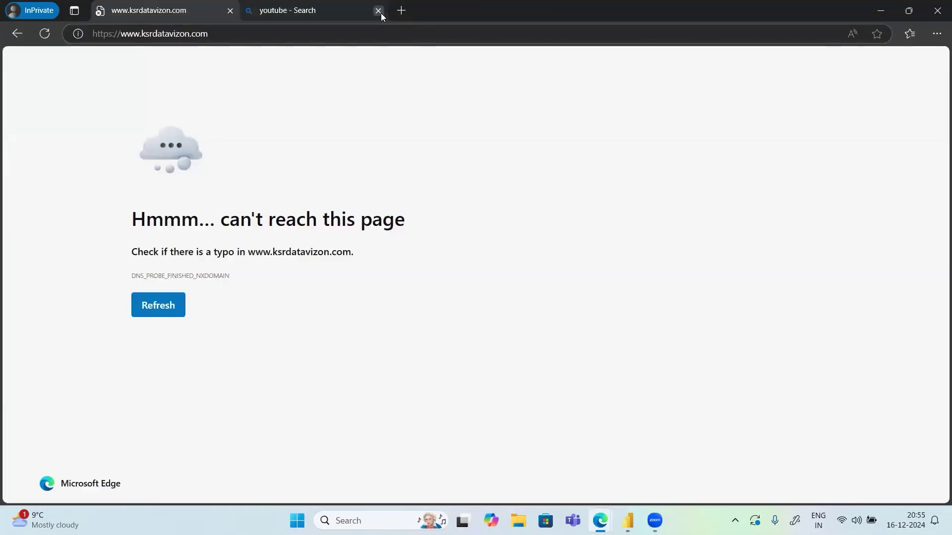
left_click(937, 10)
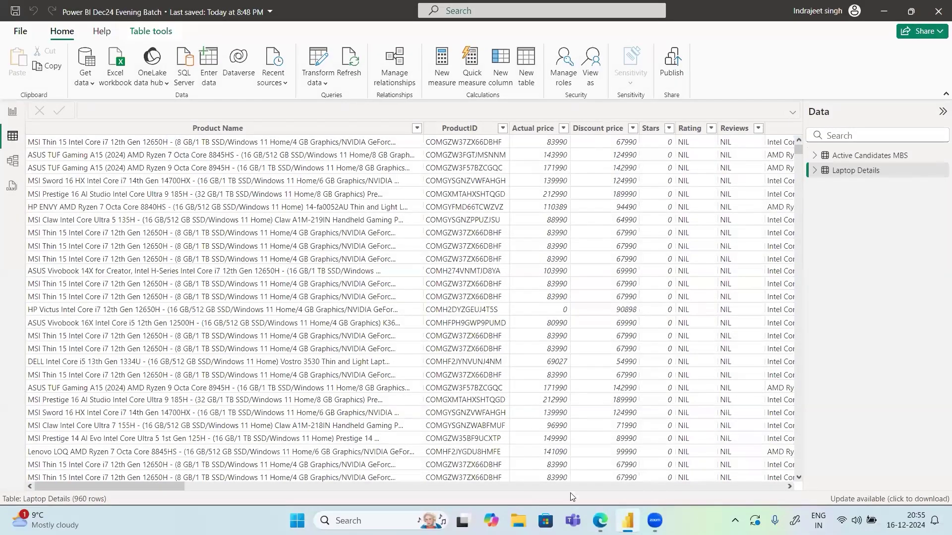
mouse_move(600, 520)
Show PowerApps.pptx at its Agenda slide by closing the SharePoint tab, then minimise Edge
left_click(600, 521)
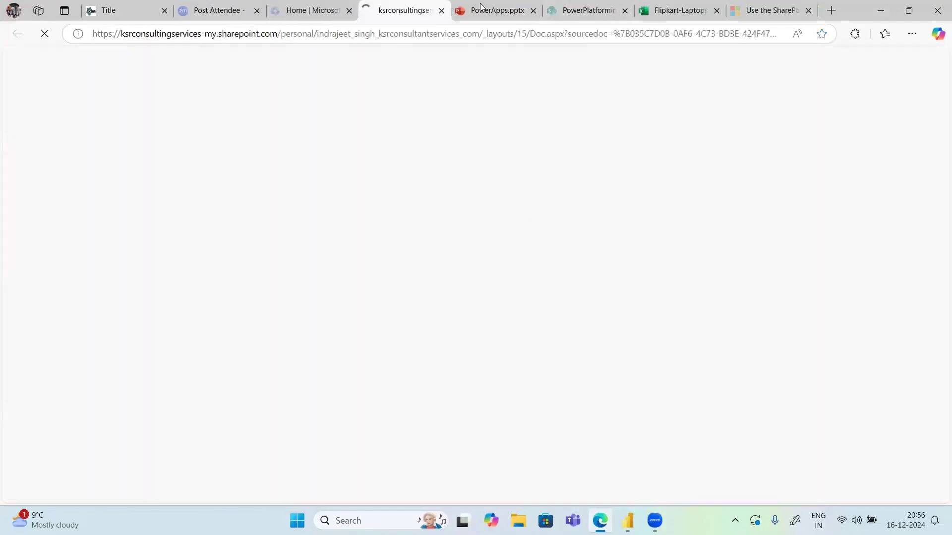
left_click(441, 11)
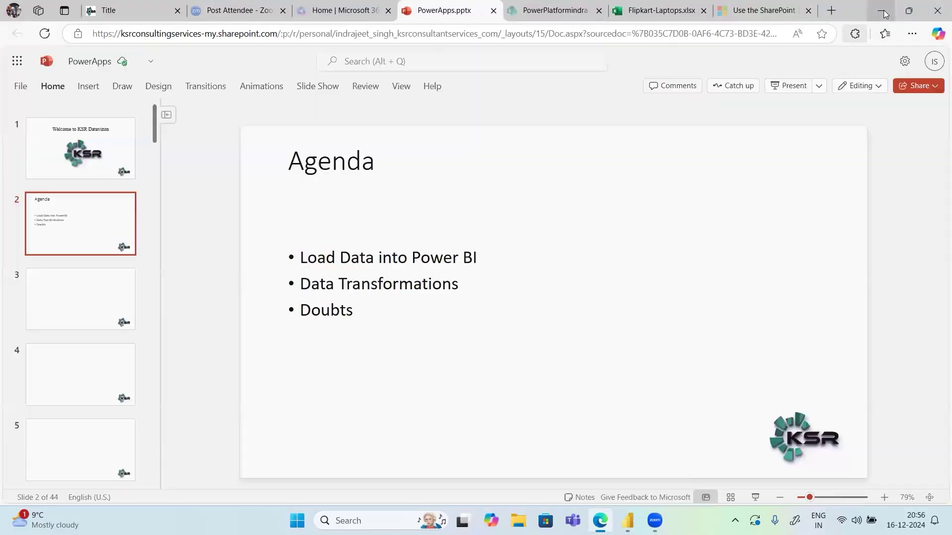
left_click(882, 12)
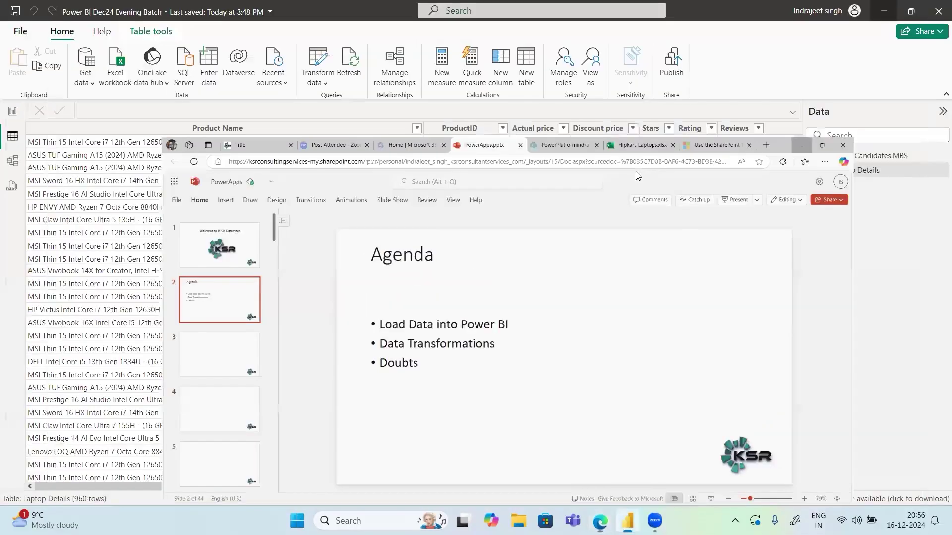